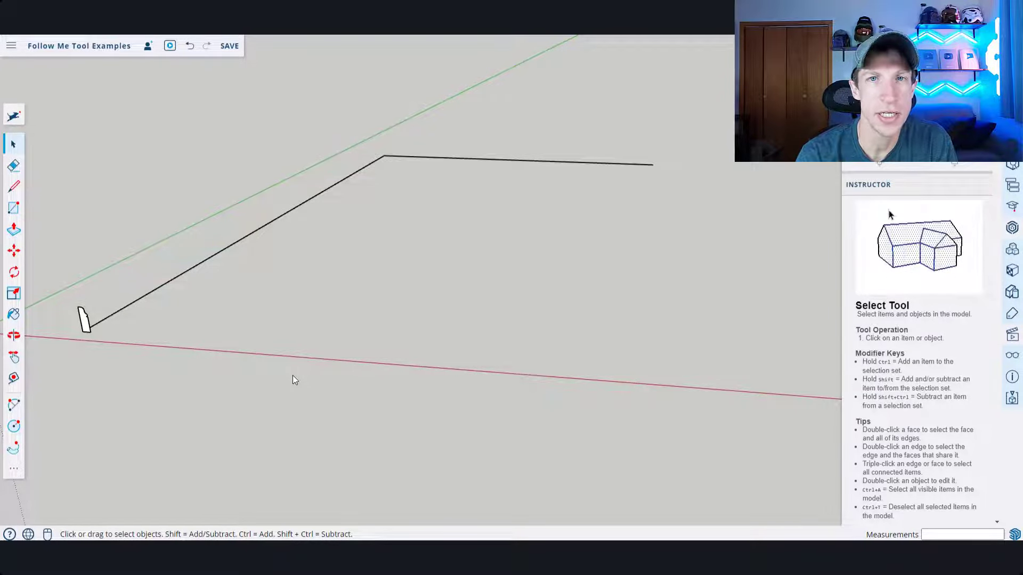
Collapse the open Entity Info, Outliner and Instructor panels to free up the modelling area
click(308, 292)
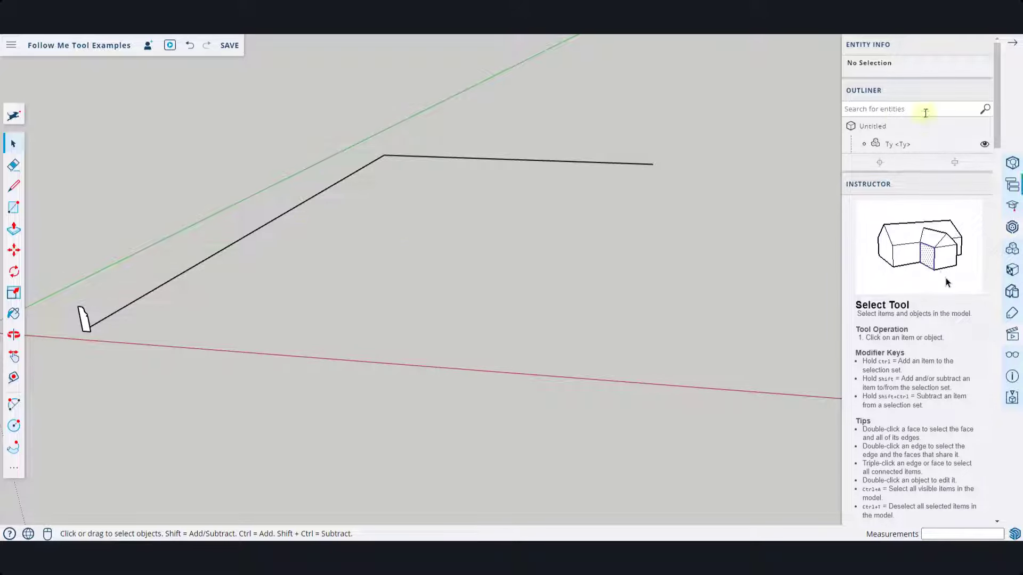
click(1011, 43)
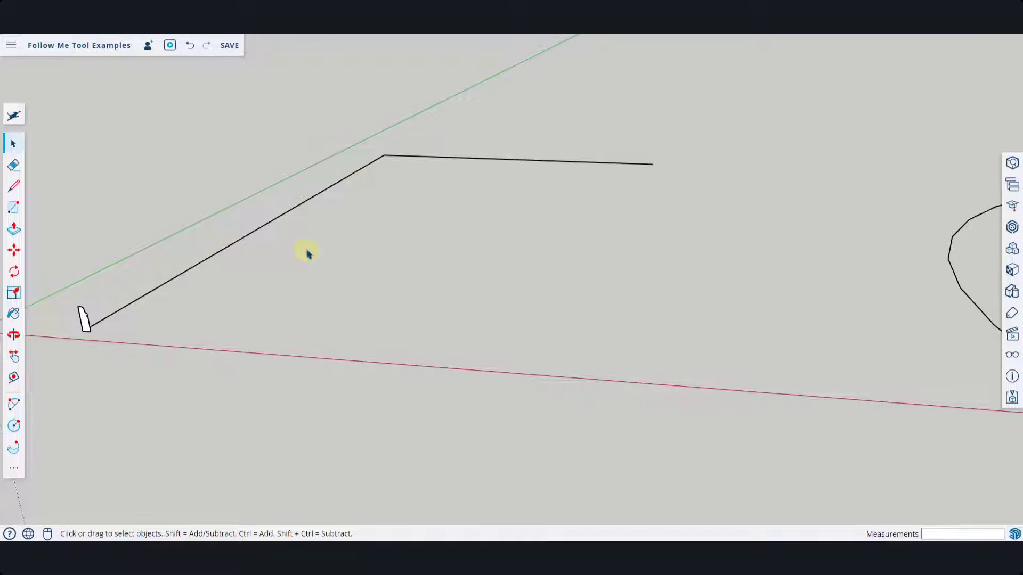
Push/Pull the baseboard profile along the first path segment to the corner, a distance of 12' 2 9/16"
scroll(81, 314, up, 5)
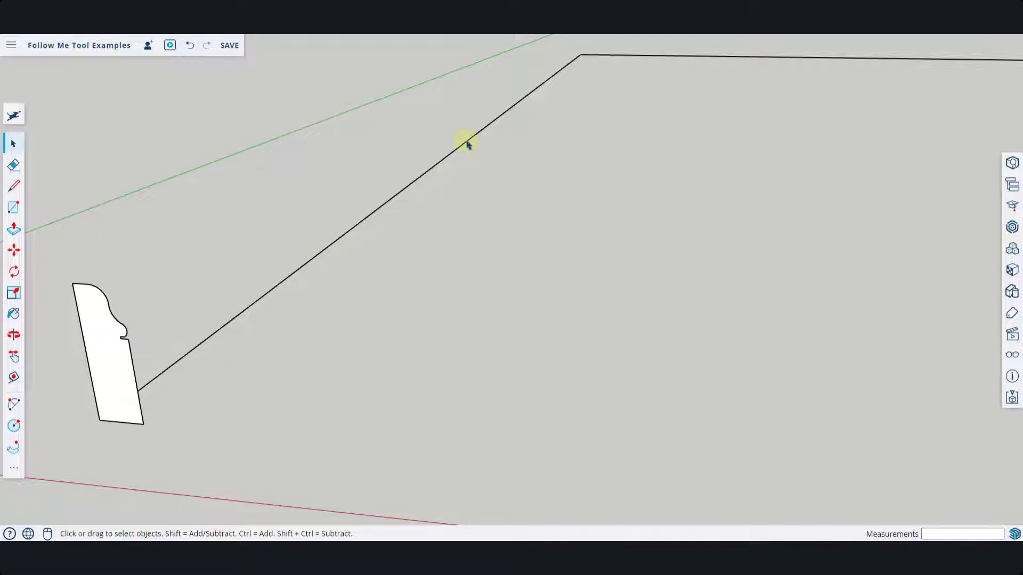
scroll(466, 144, down, 3)
middle_drag(642, 145, 557, 194)
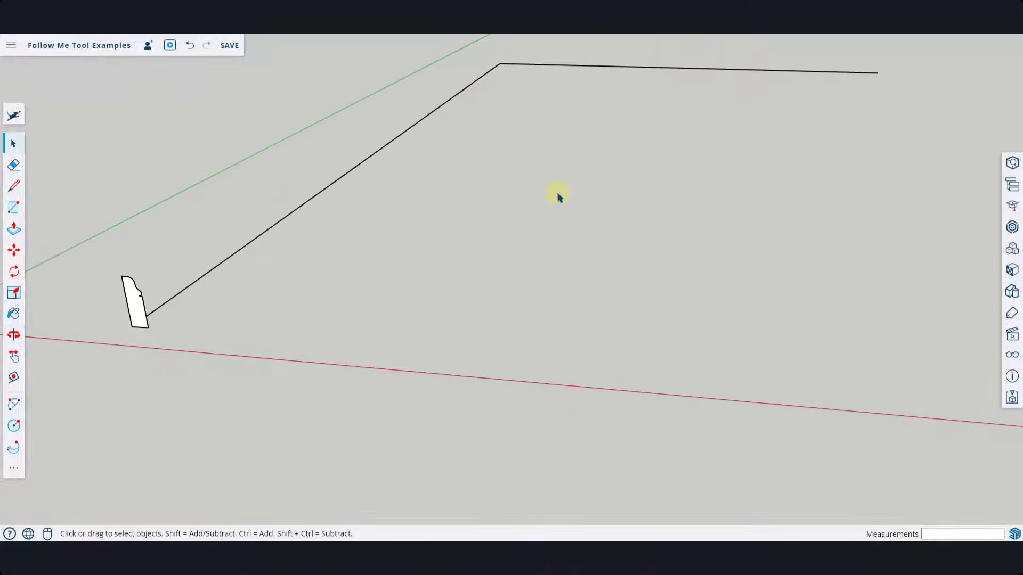
scroll(476, 220, down, 1)
scroll(384, 228, up, 1)
key(p)
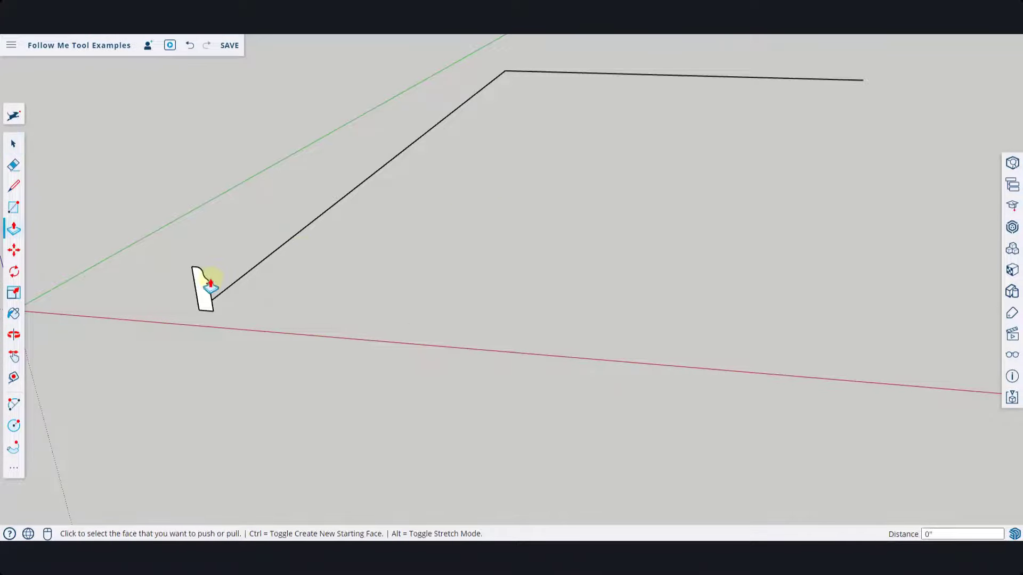
click(202, 296)
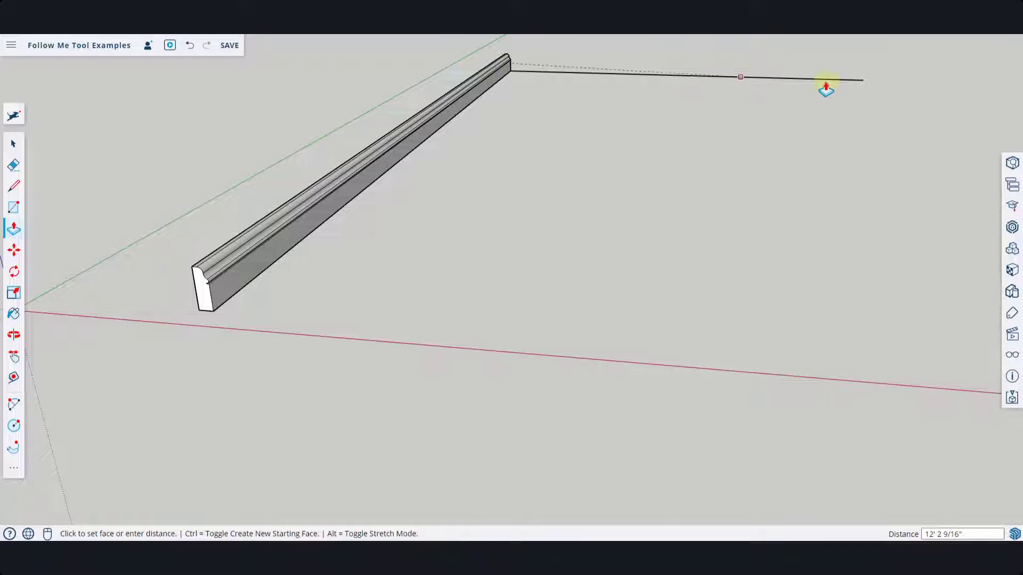
click(863, 79)
scroll(586, 65, down, 2)
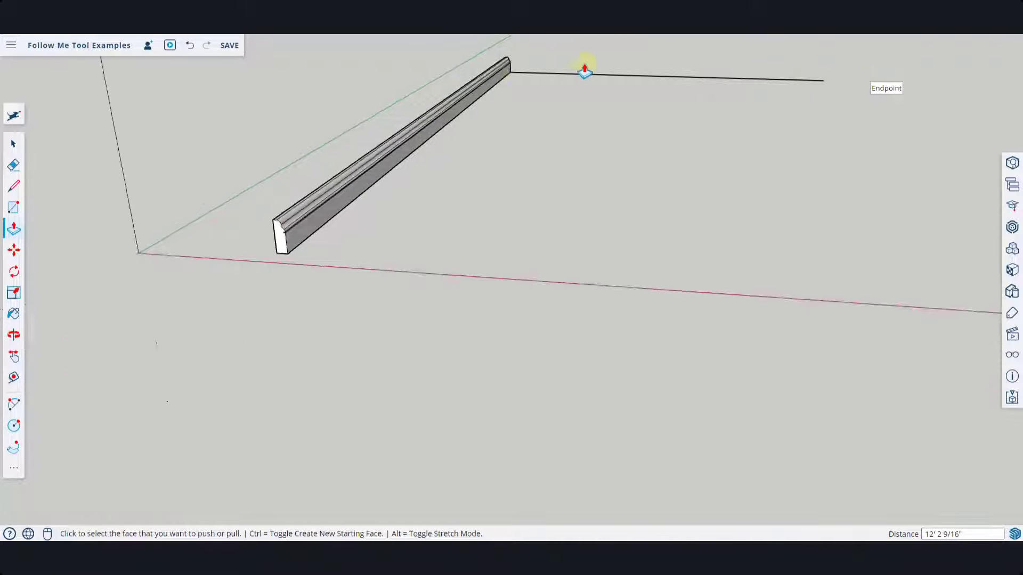
Try to turn the baseboard's far end toward the second path segment by rotating its end face about the lower inside corner
scroll(611, 55, up, 5)
middle_drag(463, 81, 393, 155)
scroll(416, 78, up, 5)
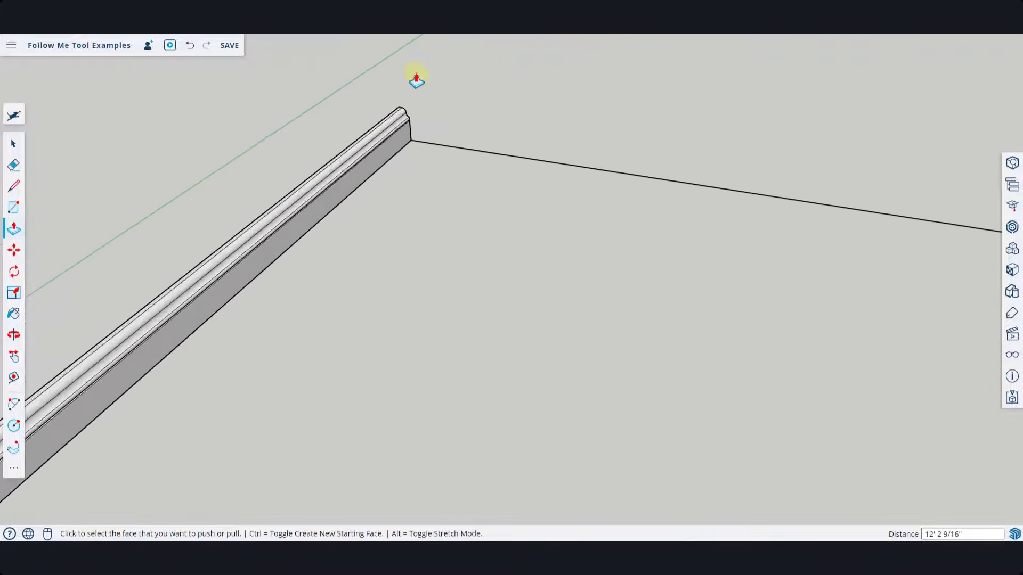
key(space)
drag(372, 93, 436, 208)
middle_drag(484, 187, 357, 190)
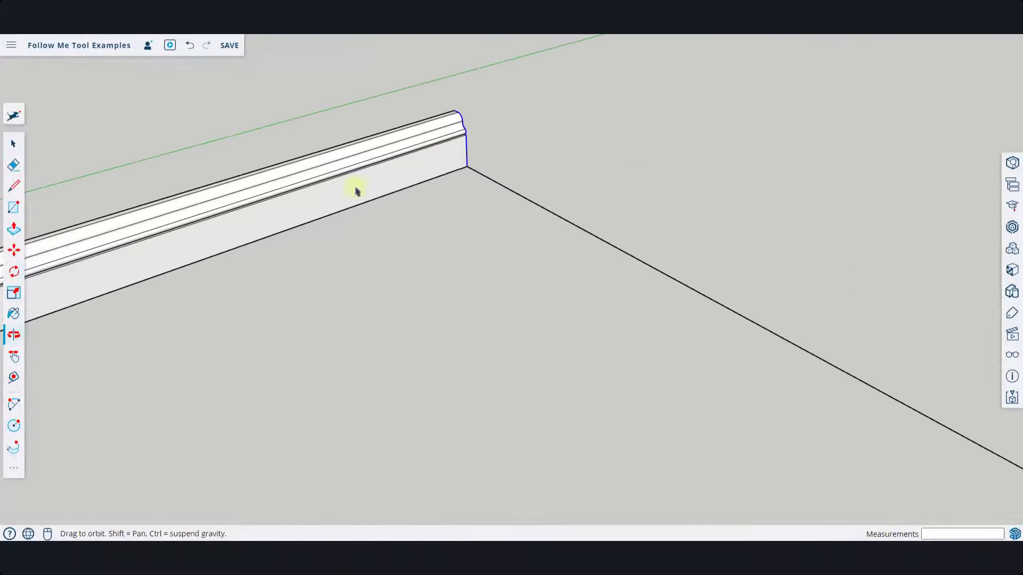
key(q)
click(467, 168)
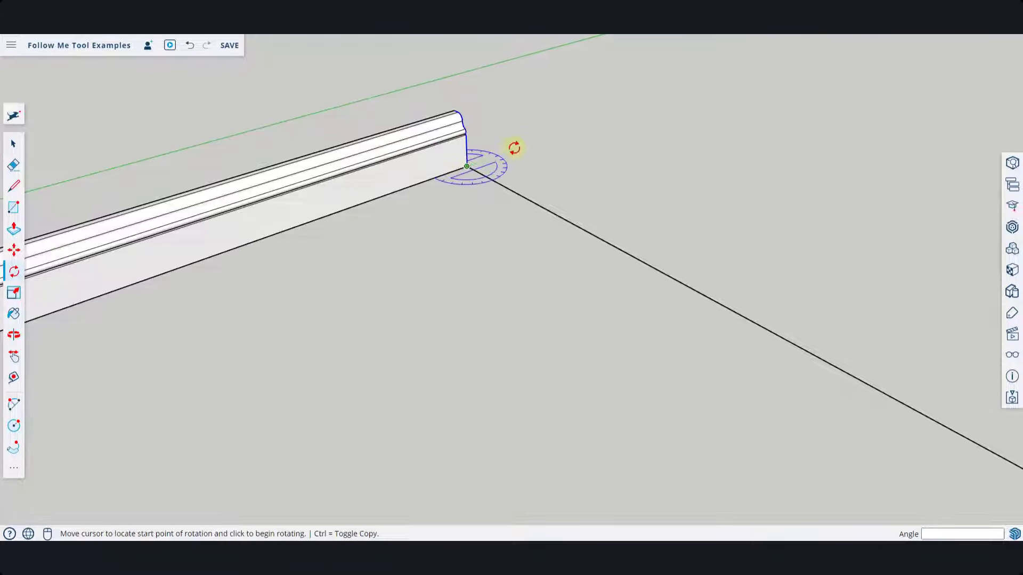
click(527, 149)
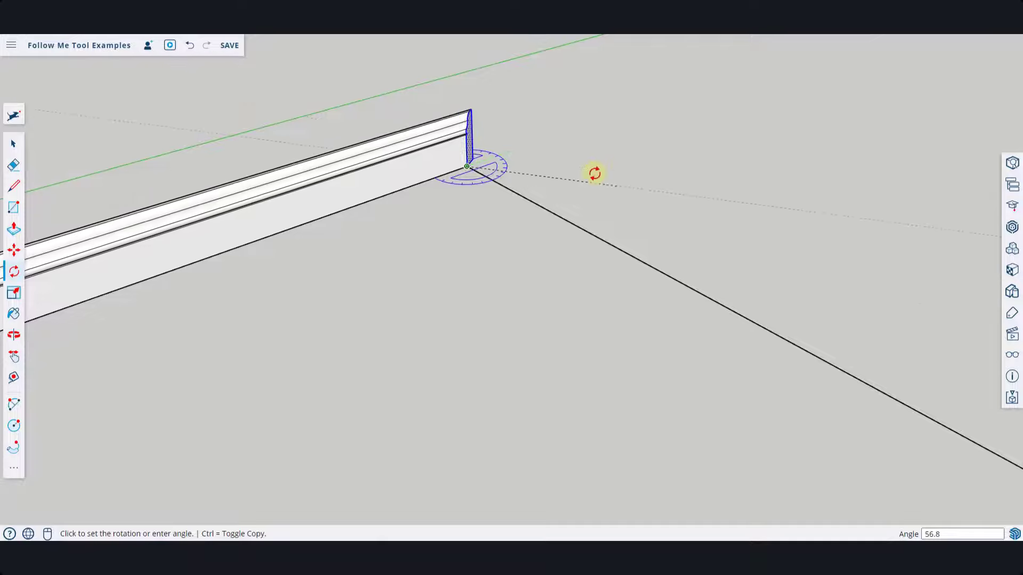
click(600, 157)
key(space)
scroll(591, 152, down, 6)
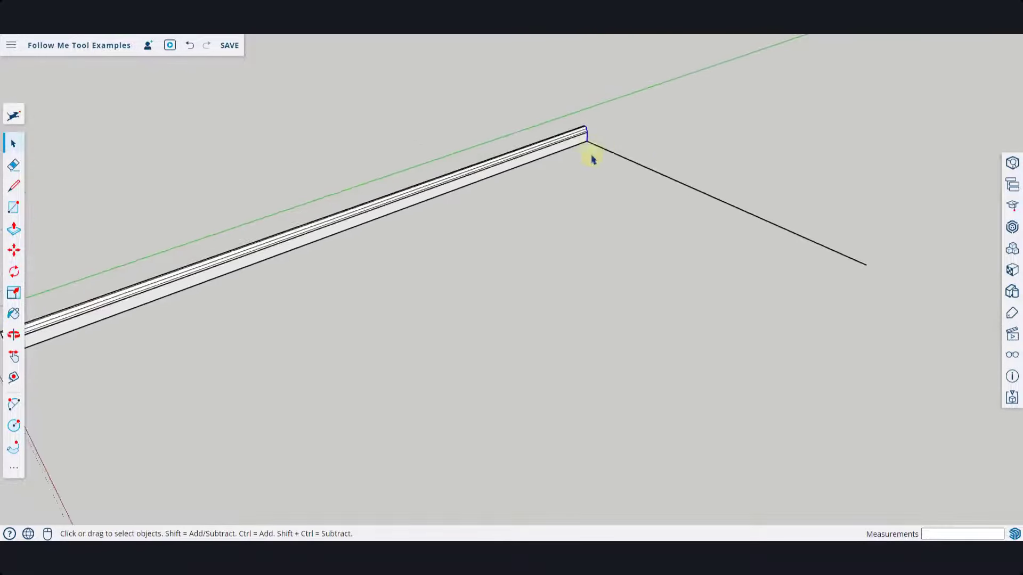
middle_drag(660, 183, 620, 199)
Undo the end-face rotation and the baseboard extrusion, leaving the flat profile and the two-segment path
key(ctrl+z)
scroll(483, 228, up, 4)
scroll(668, 193, up, 3)
scroll(591, 216, down, 2)
middle_drag(346, 292, 381, 278)
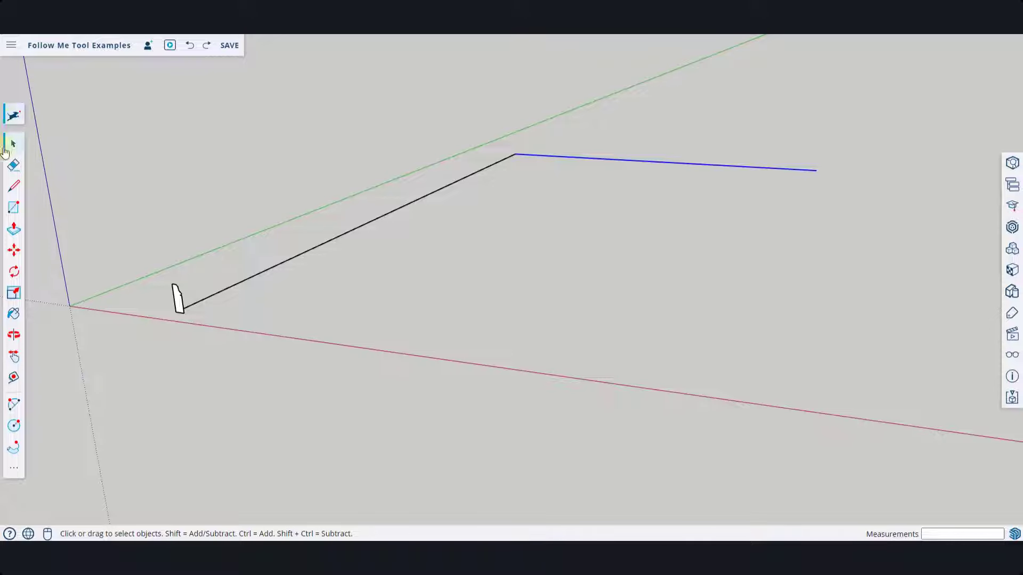
click(14, 470)
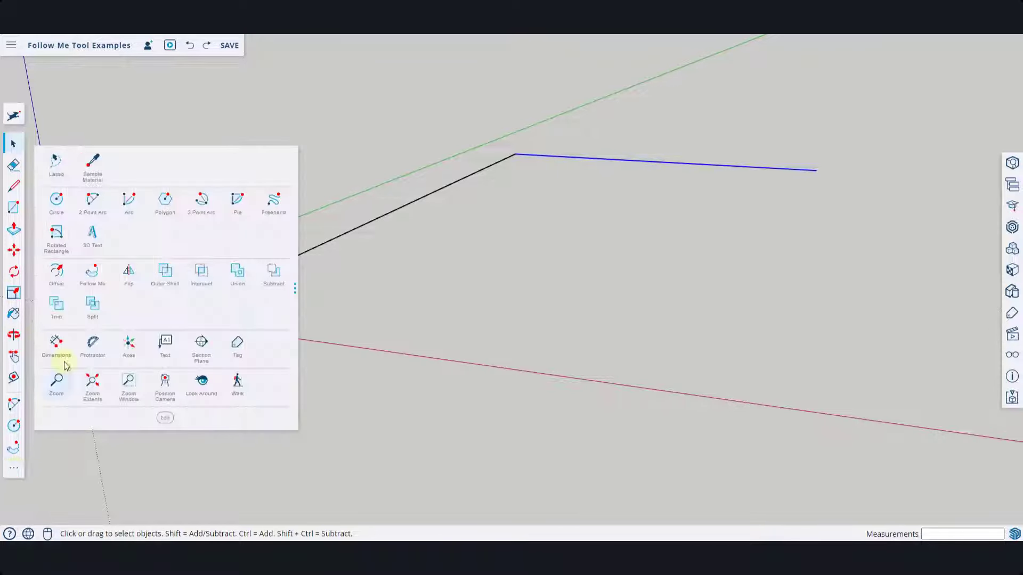
click(96, 275)
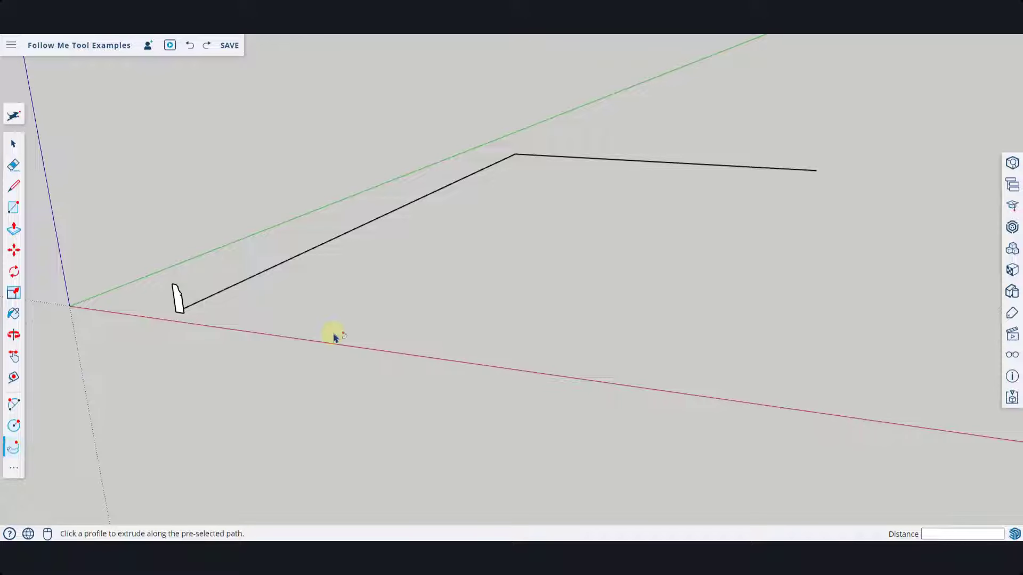
key(space)
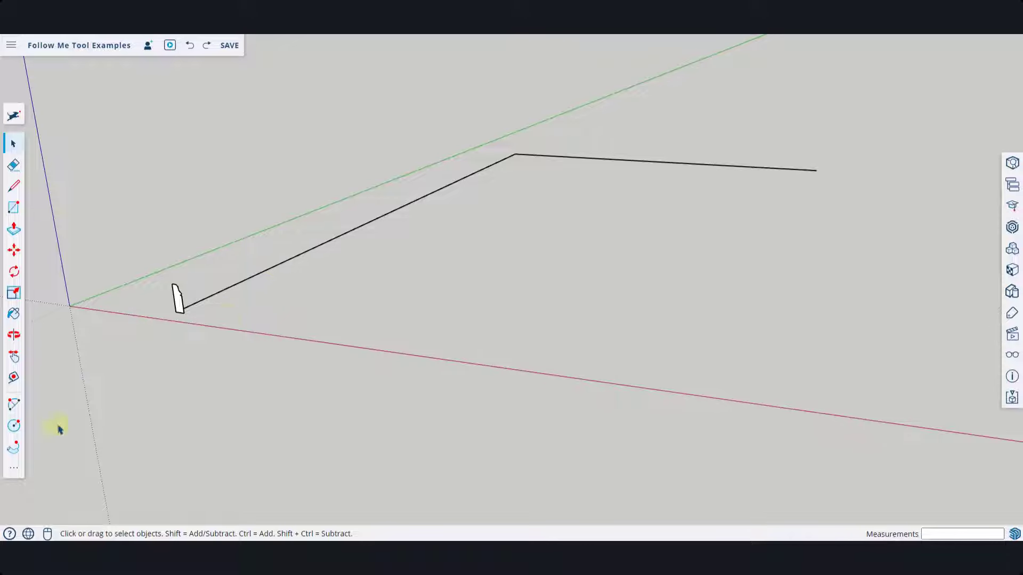
Try Follow Me on the baseboard profile by tracing the path manually around the corner, and undo the result
click(14, 450)
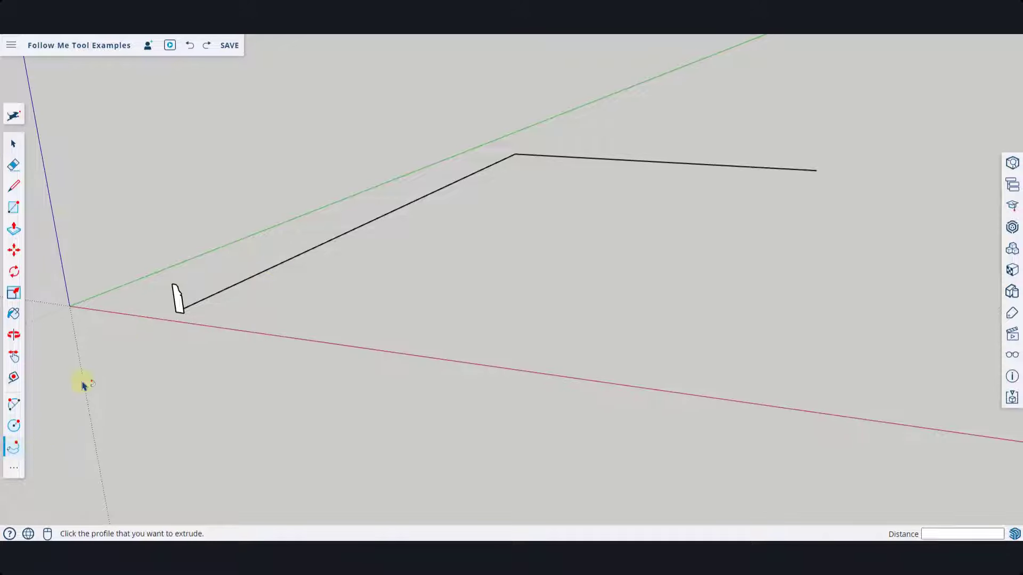
click(177, 299)
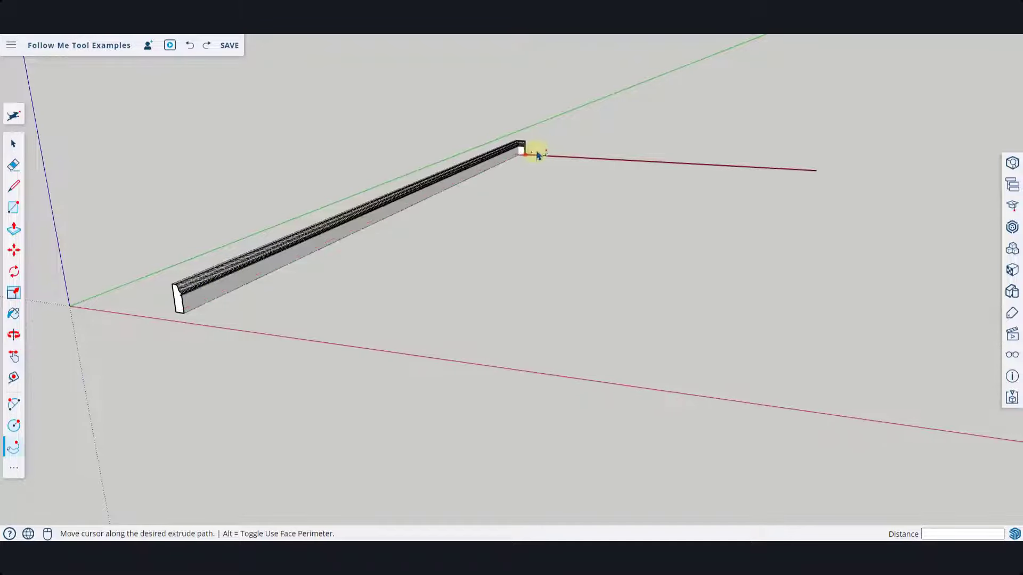
click(631, 184)
key(ctrl+z)
key(space)
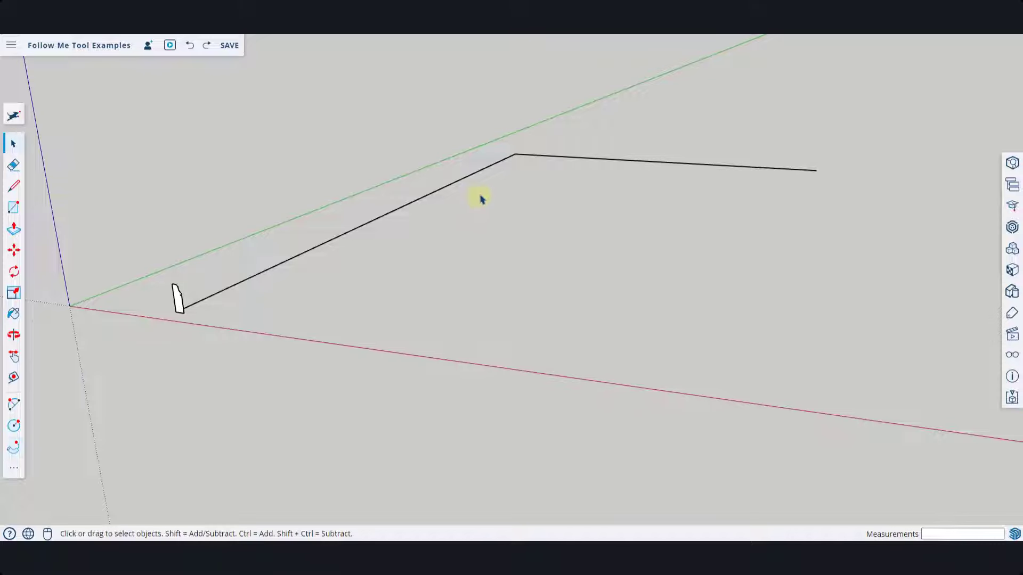
Select both path segments and extrude the baseboard profile along them with Follow Me
drag(537, 138, 484, 183)
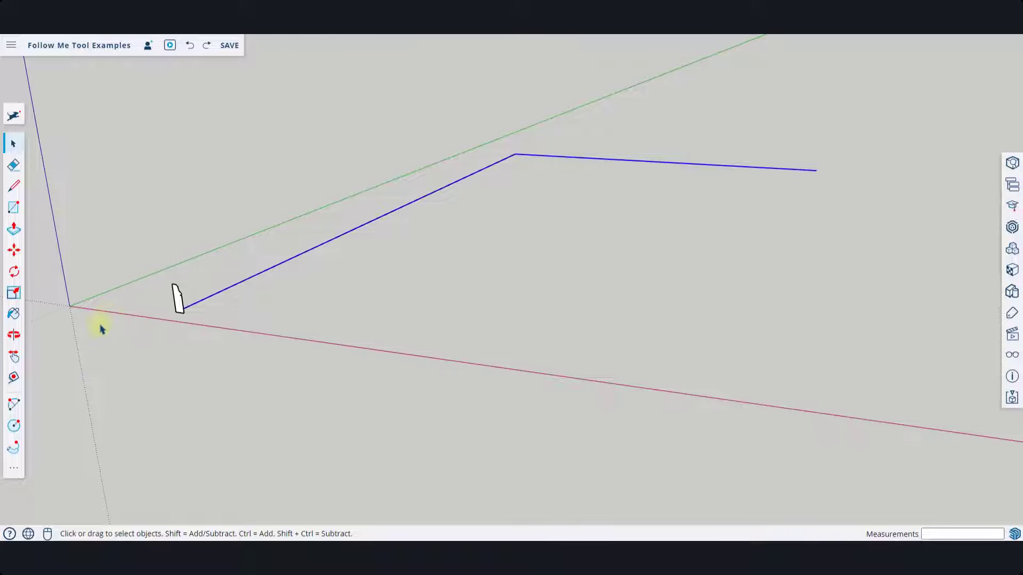
click(14, 454)
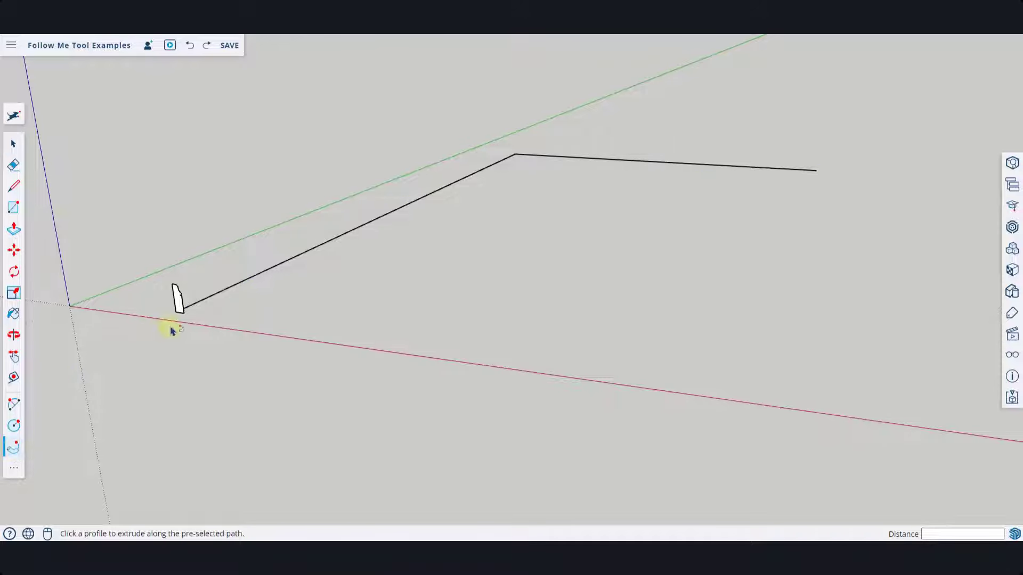
click(177, 301)
Examine the corner where the two baseboard runs meet, from several angles and distances
scroll(491, 165, up, 5)
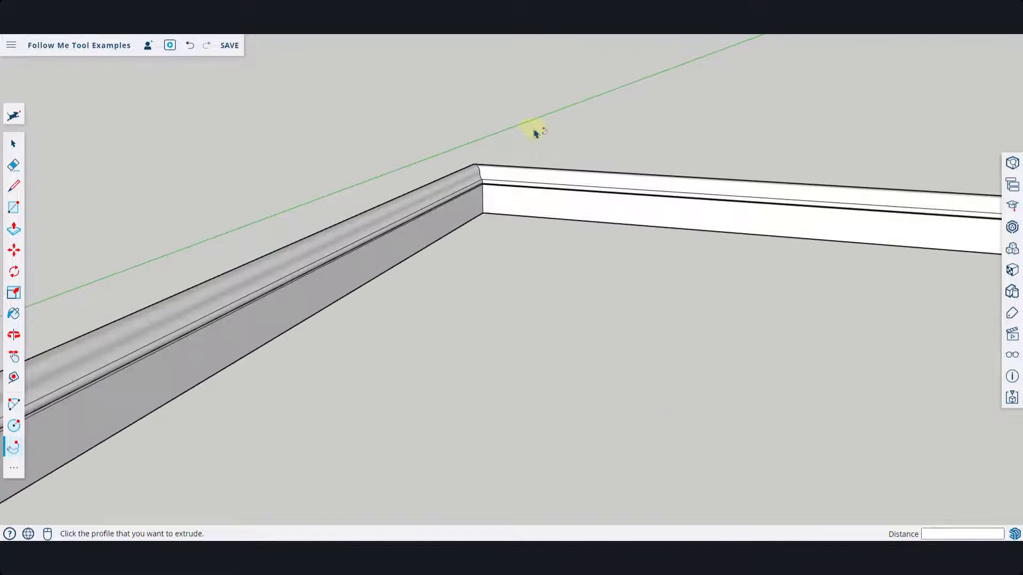
middle_drag(480, 179, 644, 265)
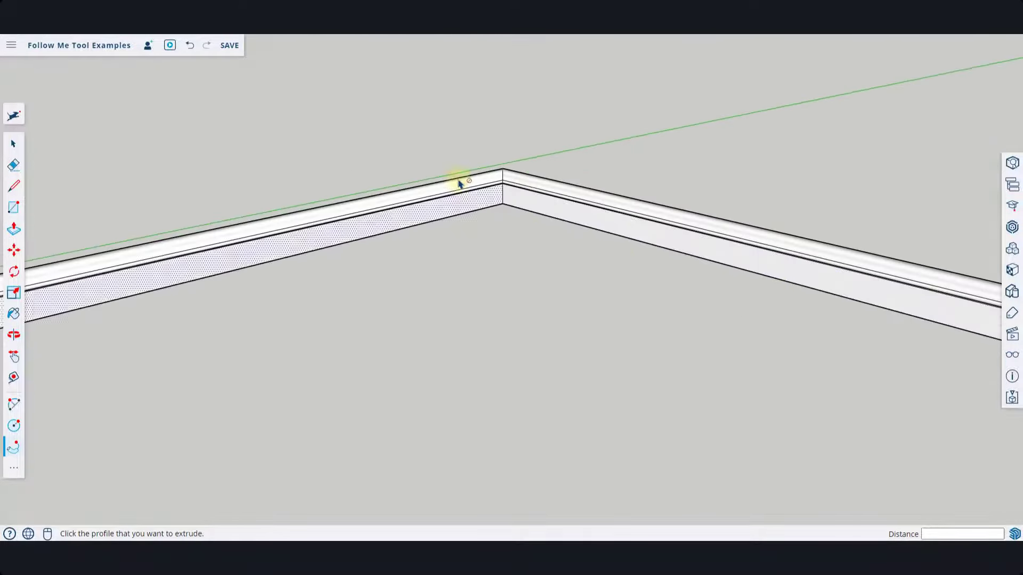
middle_drag(507, 169, 486, 237)
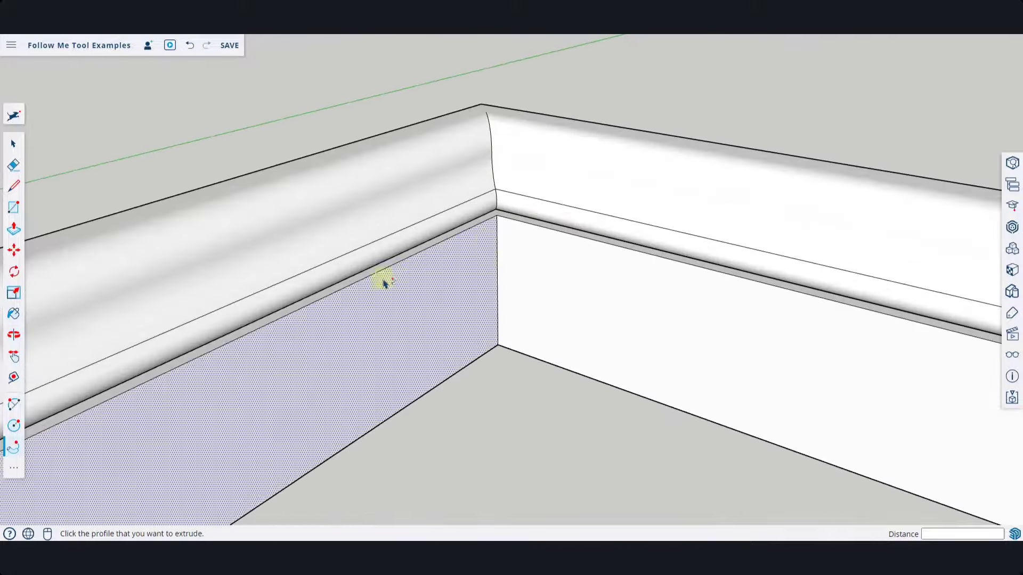
scroll(421, 234, down, 3)
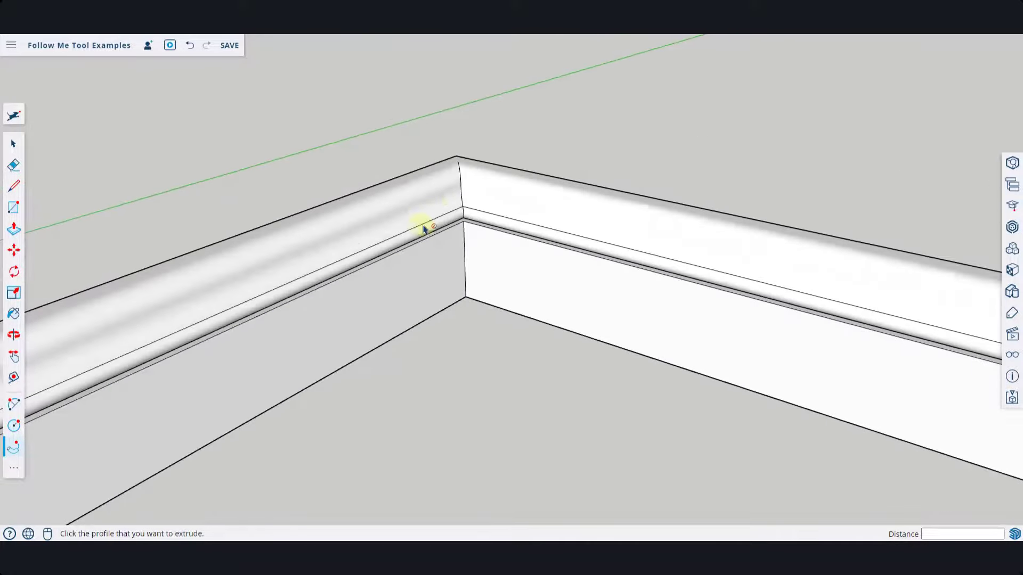
scroll(358, 235, down, 2)
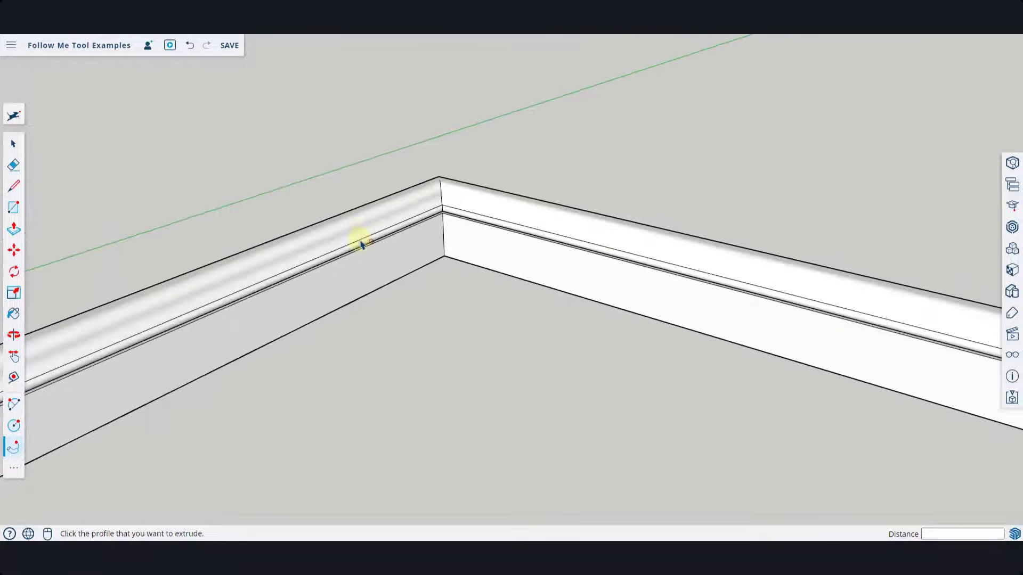
scroll(360, 231, down, 2)
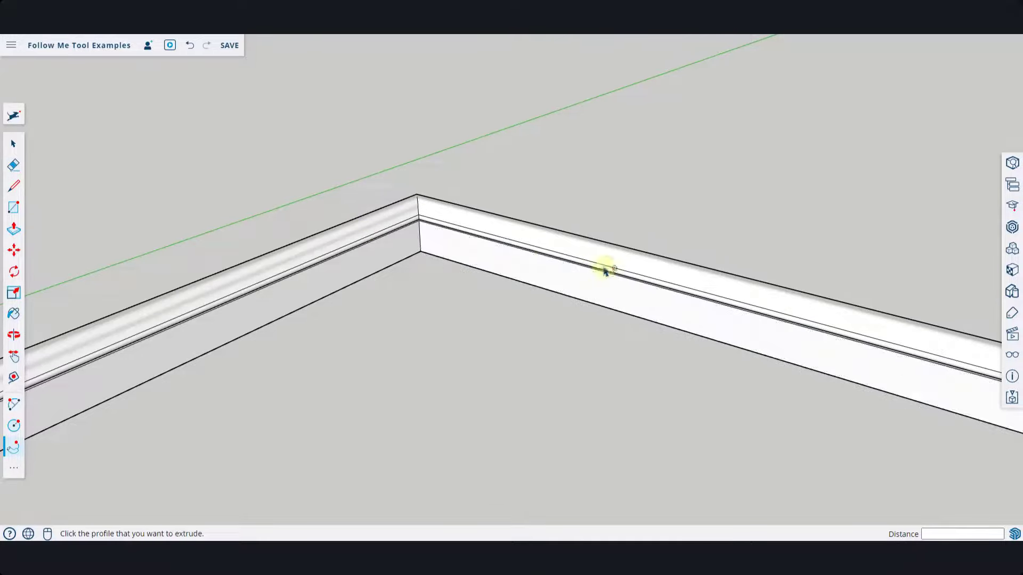
scroll(613, 263, down, 1)
scroll(607, 251, down, 6)
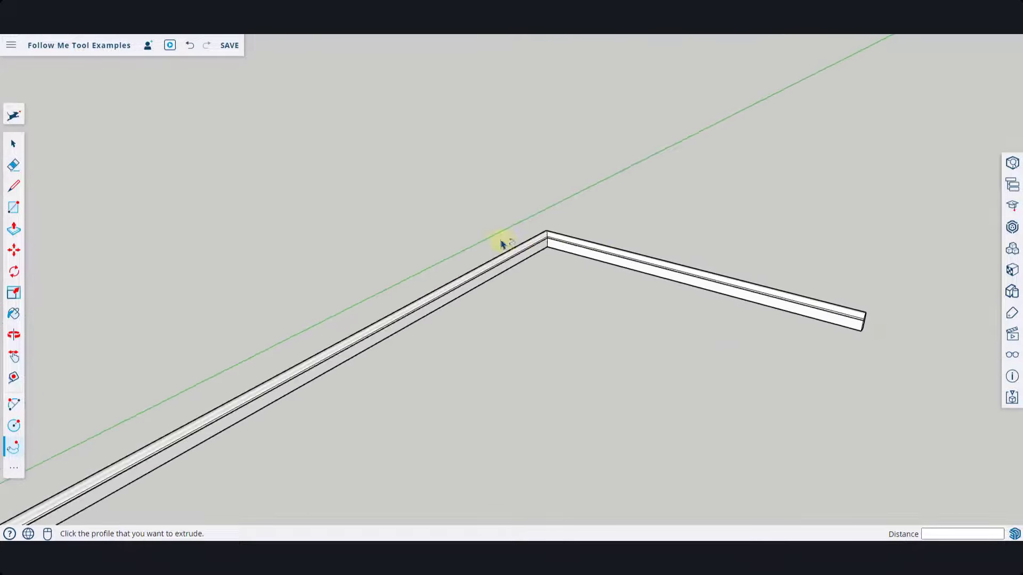
Select the arc beside the baseboard as the path and extrude the circle at its end along it with Follow Me
middle_drag(394, 308, 547, 255)
shift+middle_drag(777, 327, 597, 341)
scroll(846, 367, up, 2)
scroll(453, 319, down, 3)
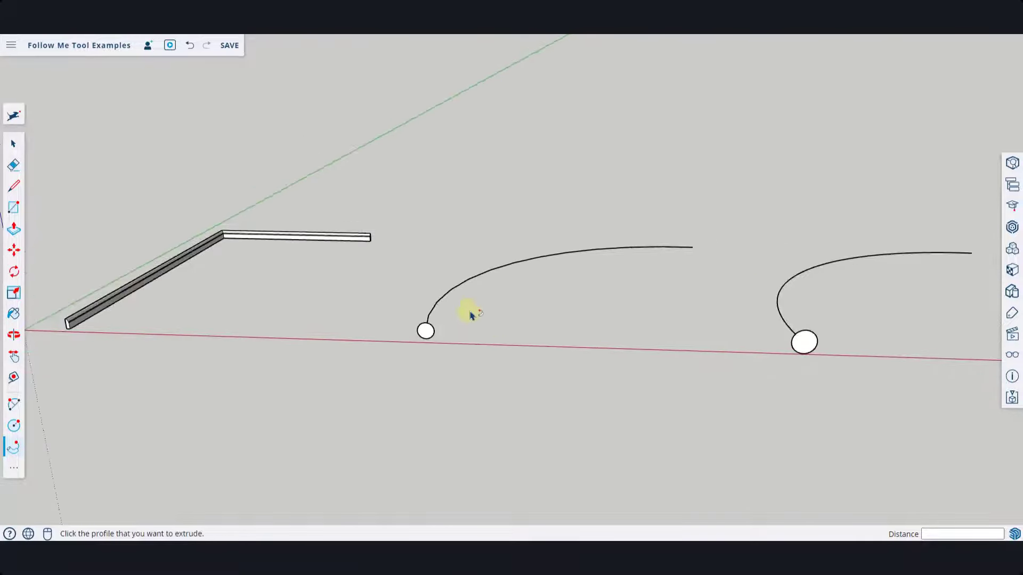
scroll(476, 299, up, 1)
scroll(430, 290, down, 4)
scroll(508, 292, up, 2)
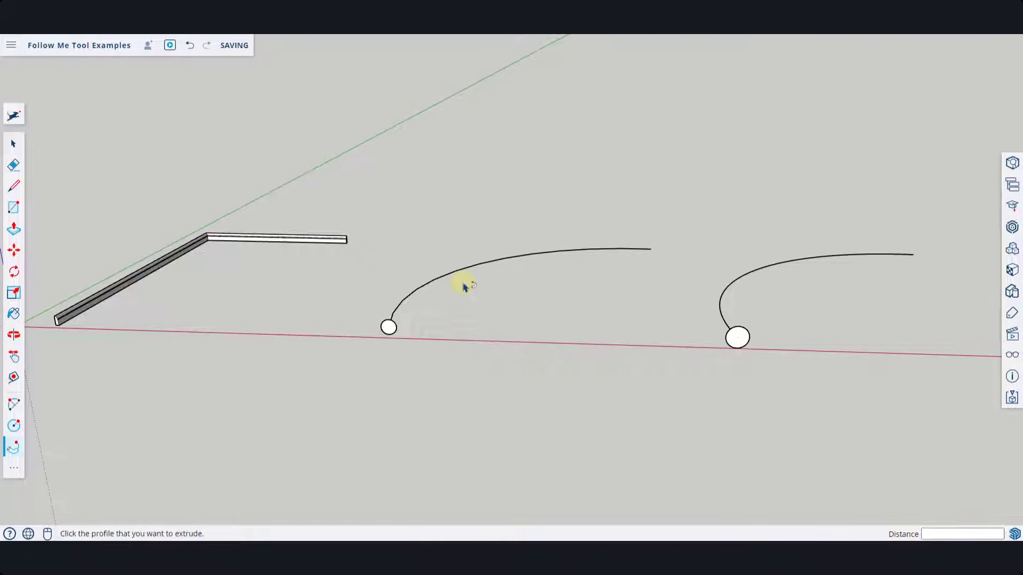
key(space)
scroll(650, 315, up, 2)
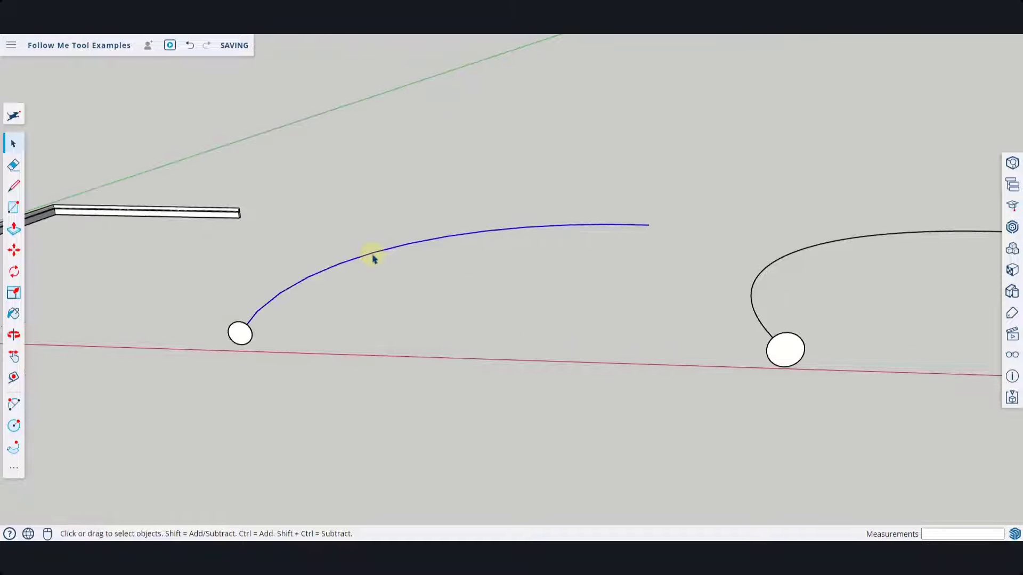
scroll(373, 256, up, 1)
middle_drag(373, 256, 370, 290)
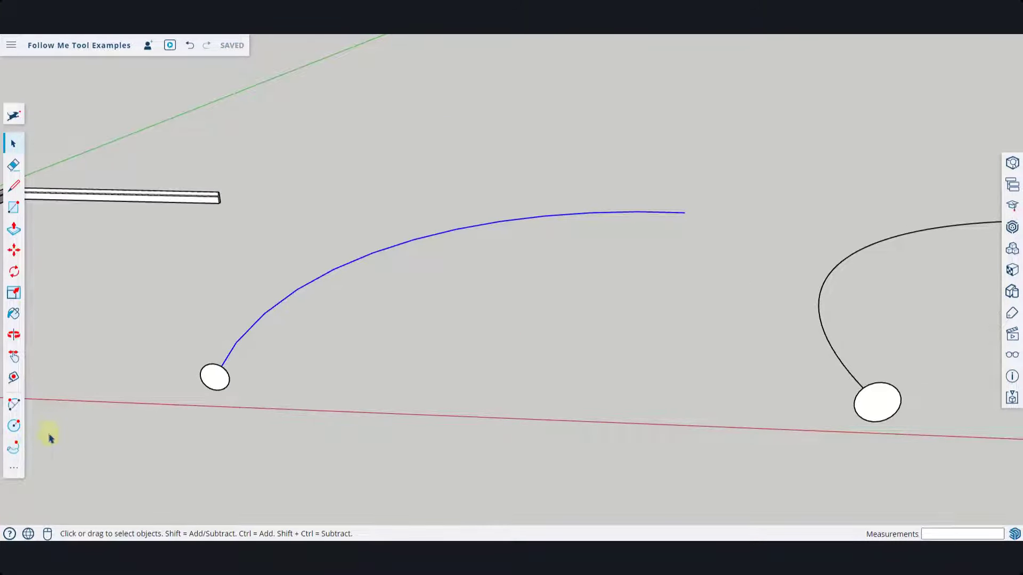
click(11, 452)
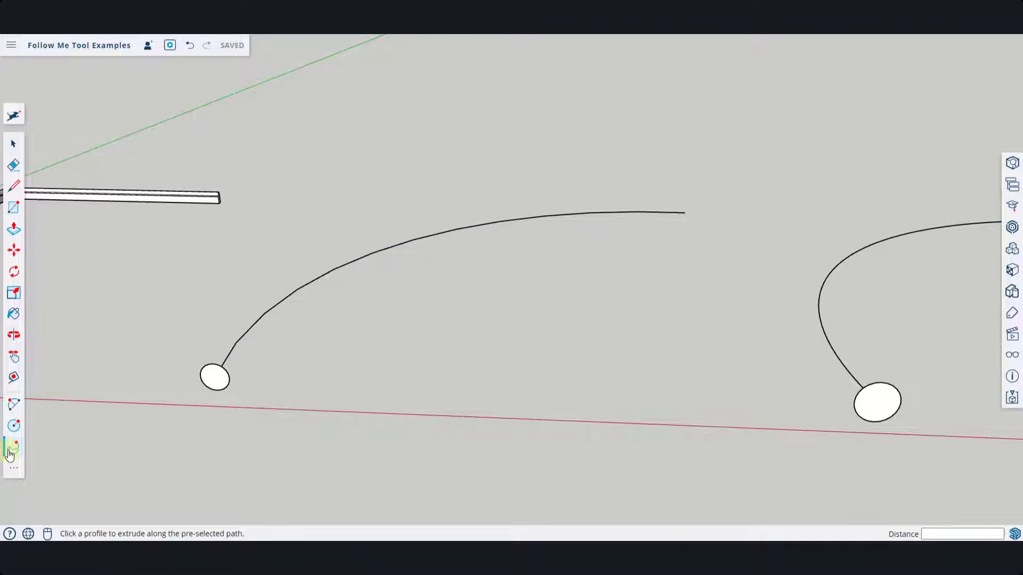
click(216, 377)
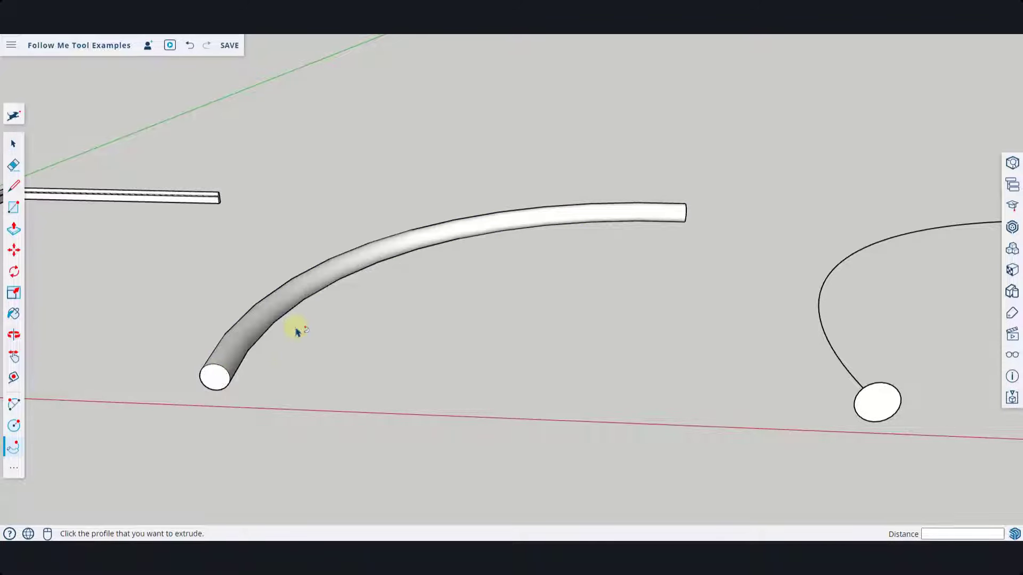
middle_drag(298, 332, 287, 383)
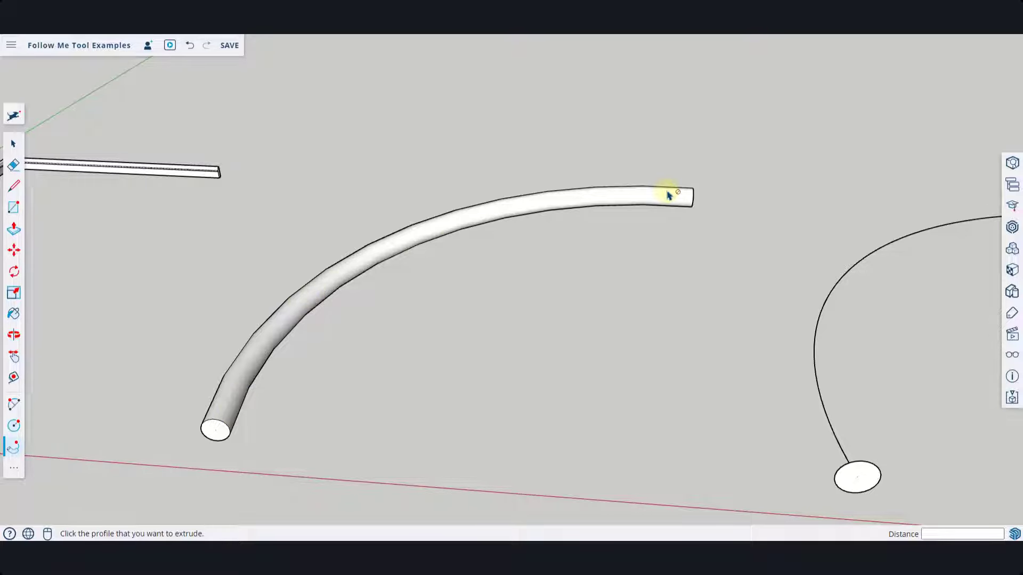
Examine the extruded tube's faceted outline along the arc from several angles and distances
key(e)
mouse_move(352, 373)
middle_down()
mouse_move(402, 387)
mouse_move(437, 363)
middle_up()
scroll(438, 362, up, 1)
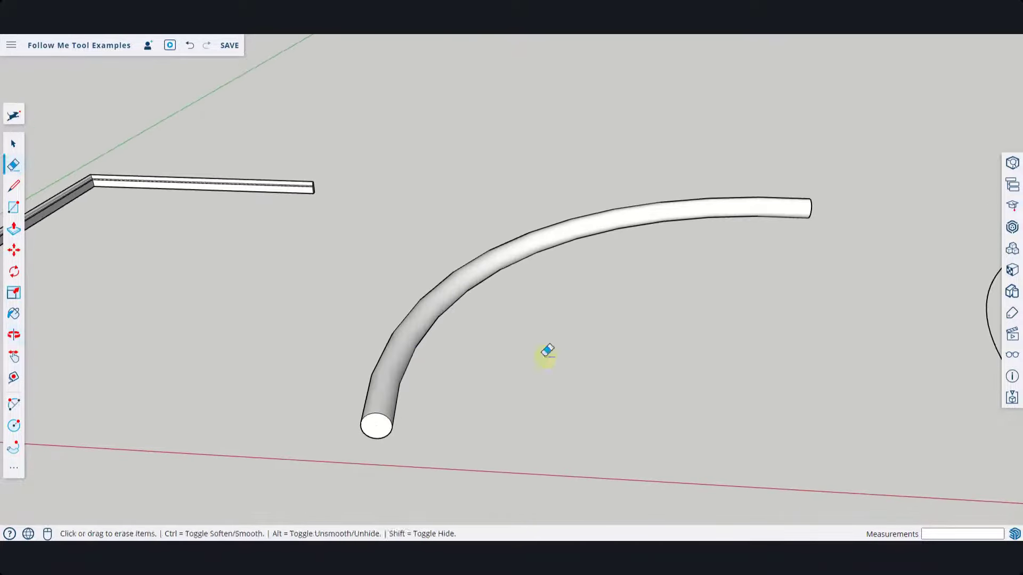
mouse_move(547, 351)
middle_down()
mouse_move(484, 334)
mouse_move(439, 298)
middle_up()
scroll(270, 304, up, 2)
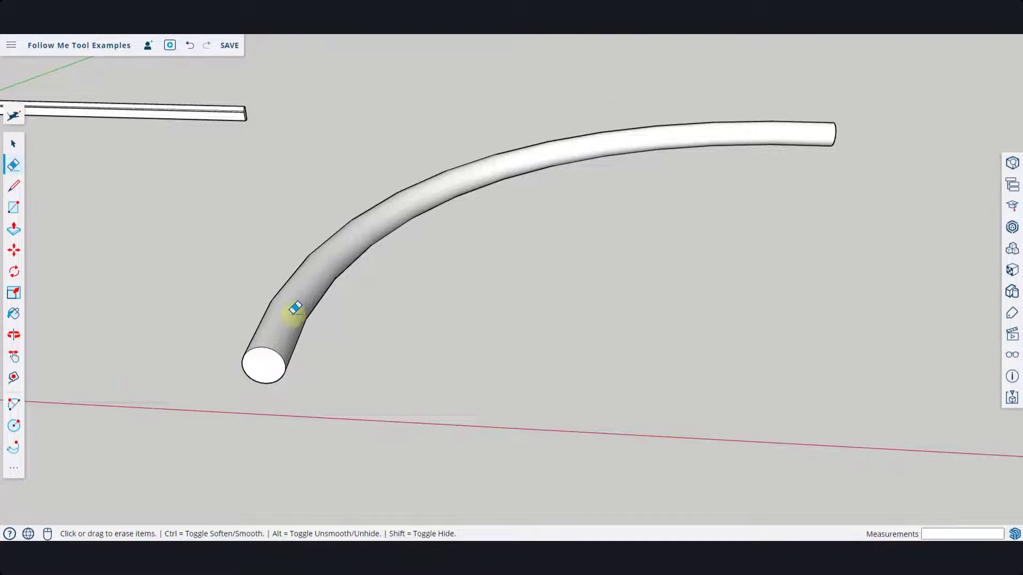
mouse_move(293, 312)
middle_down()
mouse_move(286, 330)
mouse_move(283, 322)
middle_up()
scroll(277, 329, down, 1)
key(space)
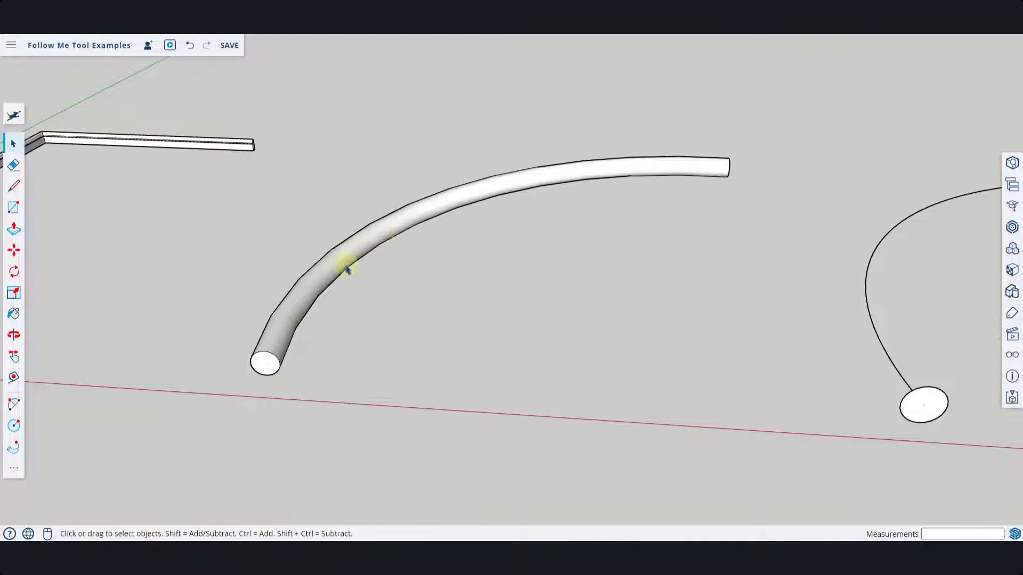
scroll(342, 267, up, 2)
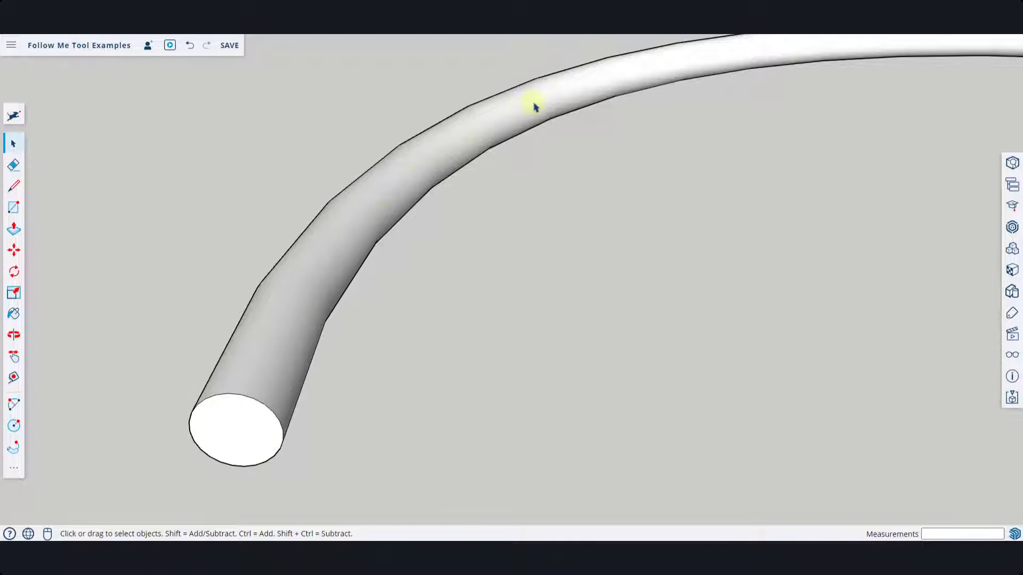
scroll(282, 337, down, 3)
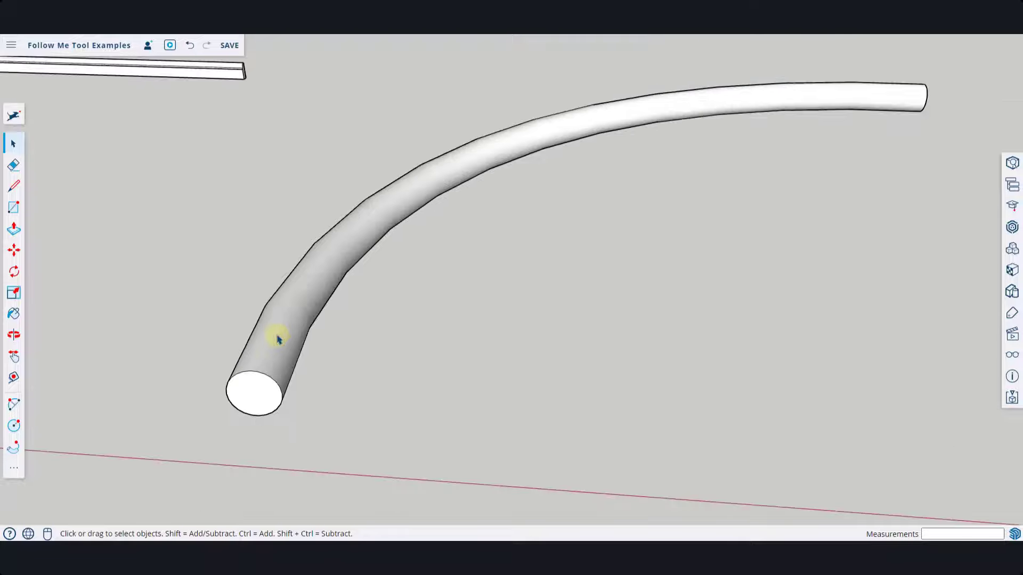
middle_drag(282, 334, 283, 331)
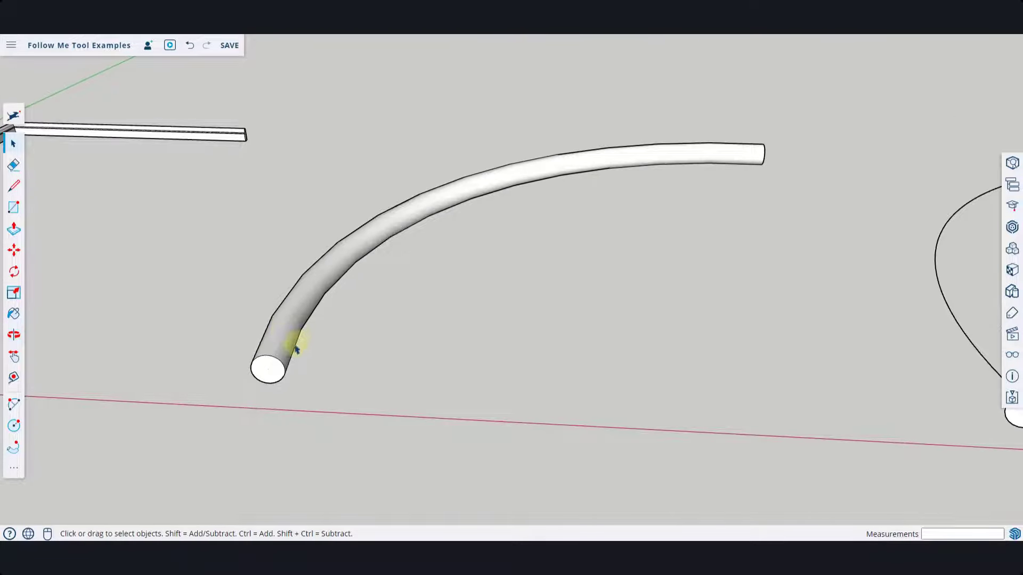
Undo the Follow Me extrusion of the circle along the arc beside the baseboard
scroll(291, 341, up, 2)
click(283, 349)
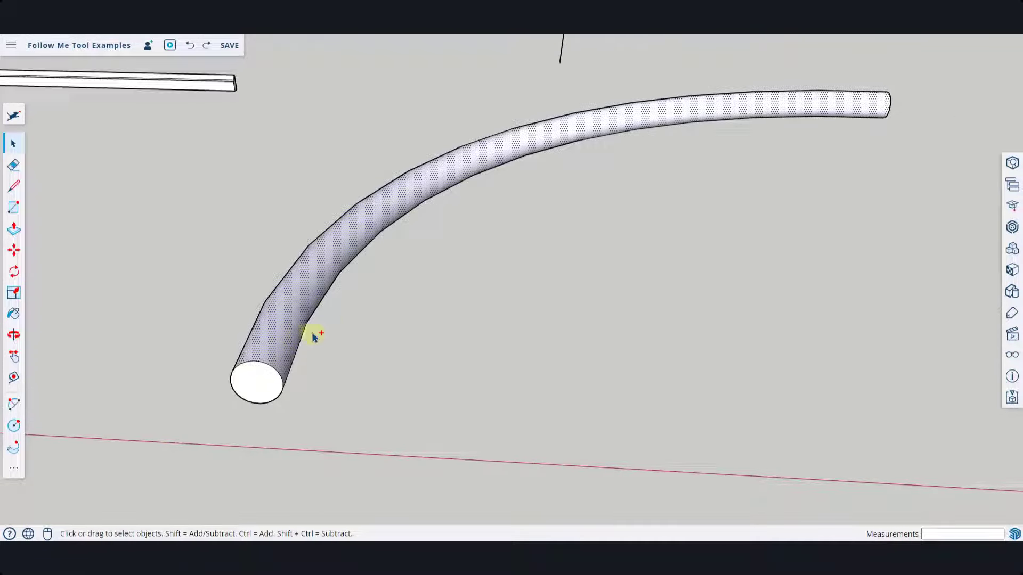
key(Delete)
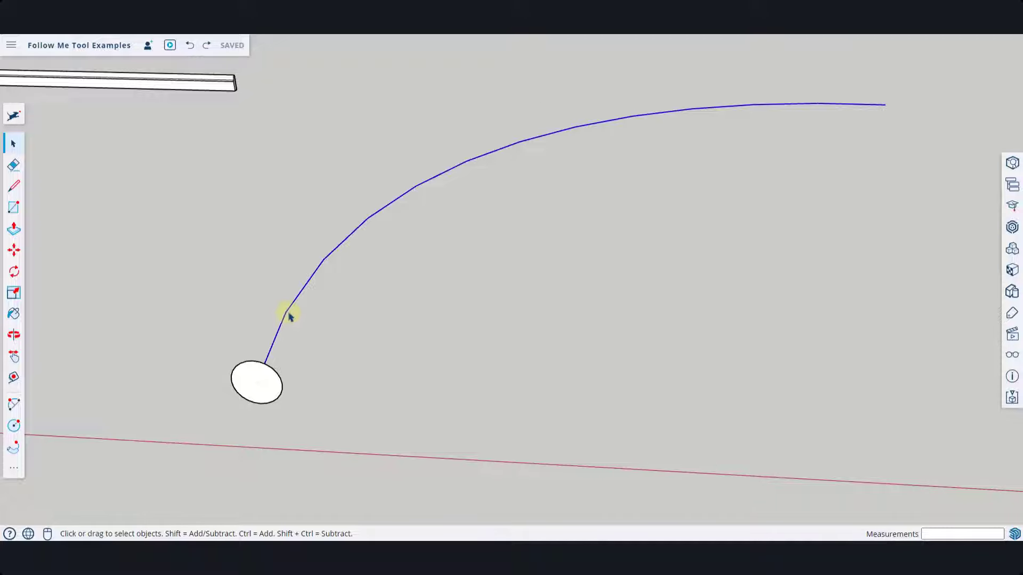
Set the segment count of the arc beside the baseboard to 6
click(1012, 163)
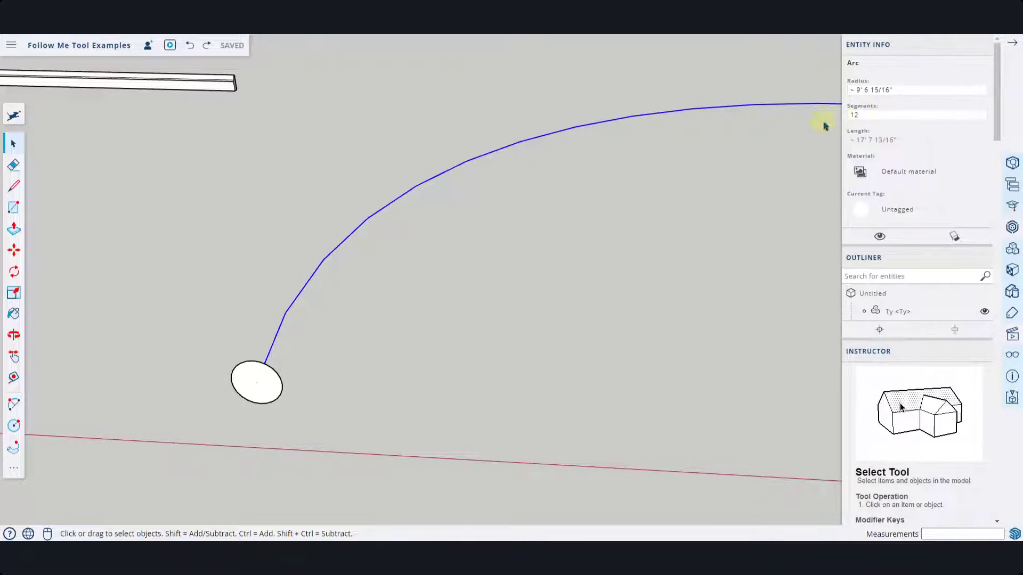
click(870, 113)
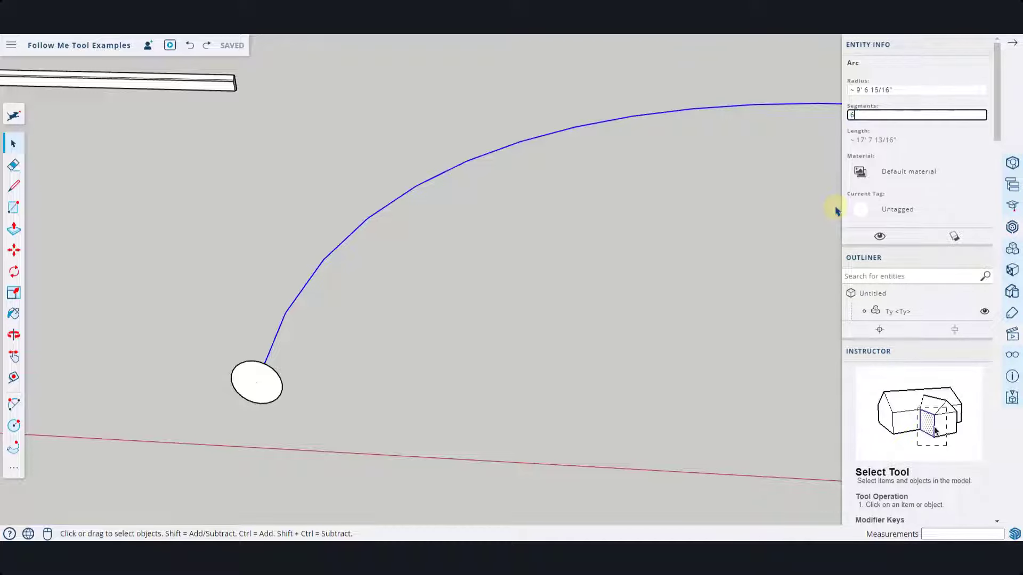
key(Return)
click(421, 226)
scroll(420, 226, down, 4)
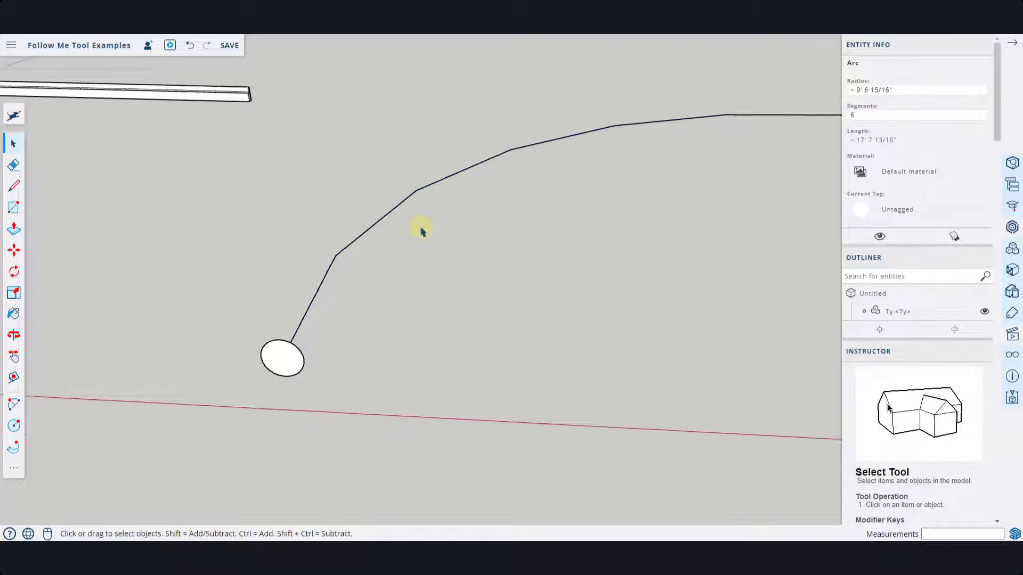
scroll(607, 154, up, 4)
scroll(591, 166, down, 1)
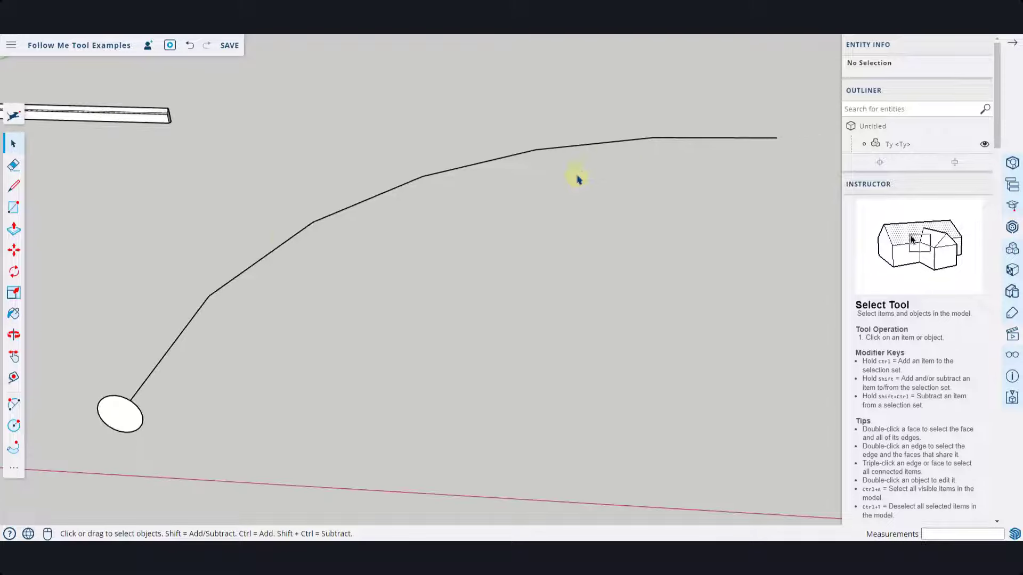
Select the six-segment arc as the path and extrude the circle at its end along it with Follow Me
click(277, 253)
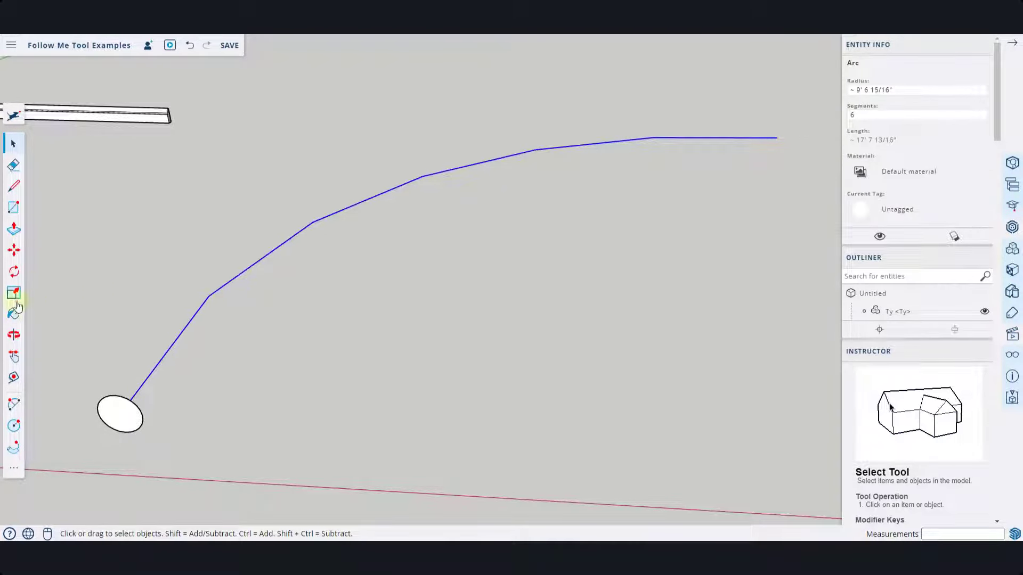
click(14, 448)
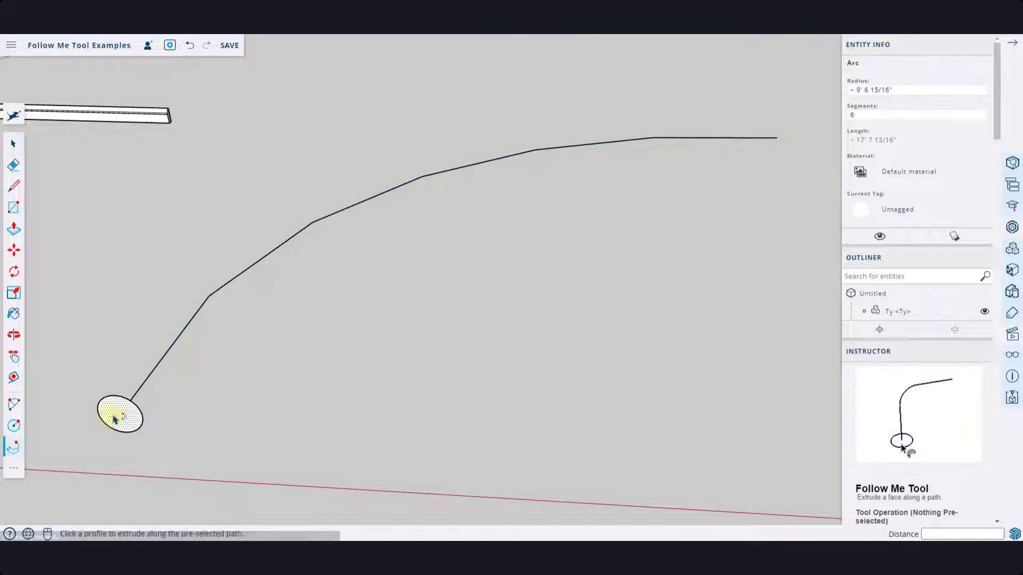
click(114, 417)
middle_drag(240, 297, 241, 328)
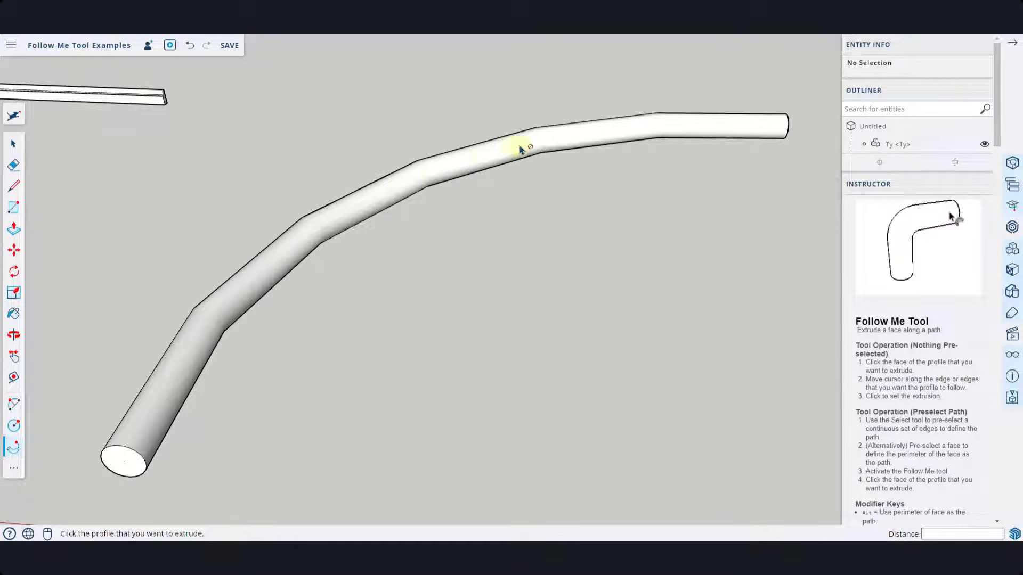
Select the smooth arc beside the faceted tube and set its segment count to 6
scroll(725, 254, down, 2)
shift+middle_drag(721, 252, 264, 209)
scroll(360, 213, down, 2)
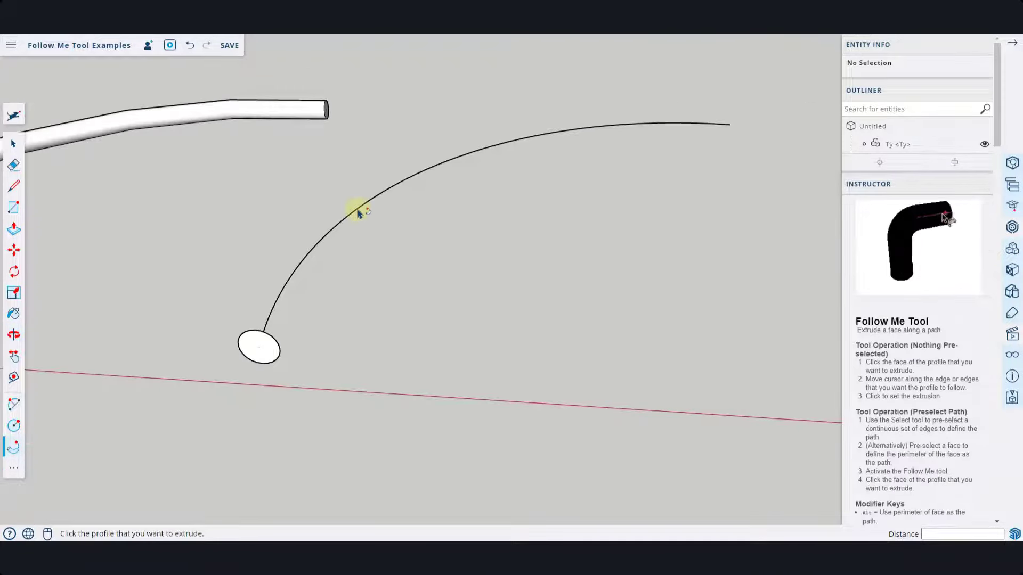
click(1012, 44)
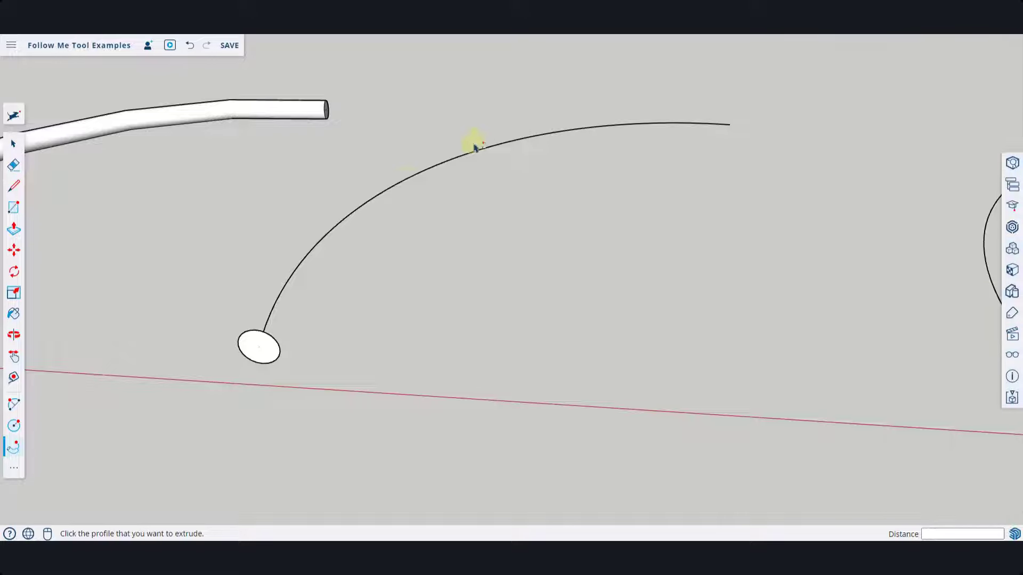
key(space)
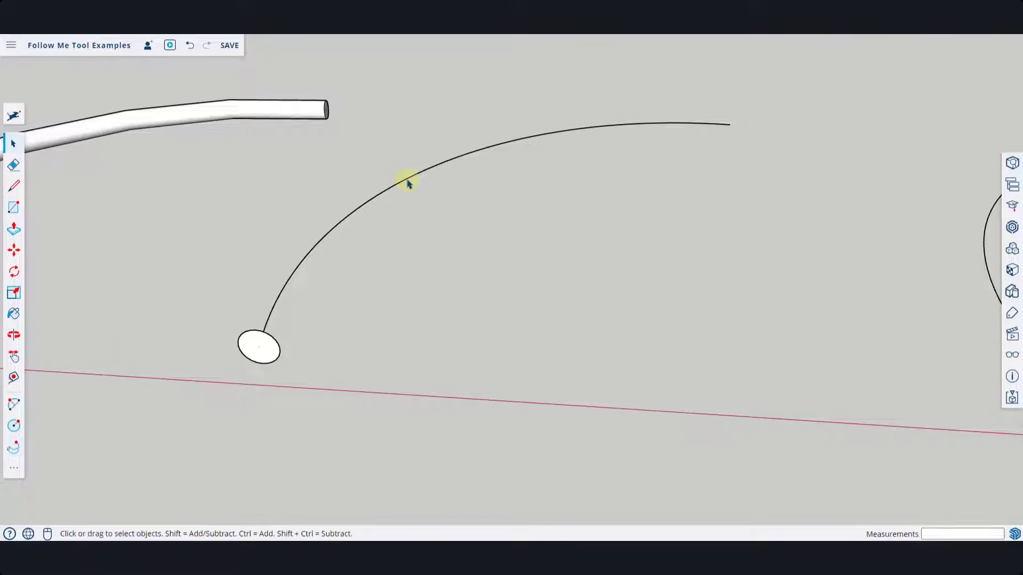
click(407, 181)
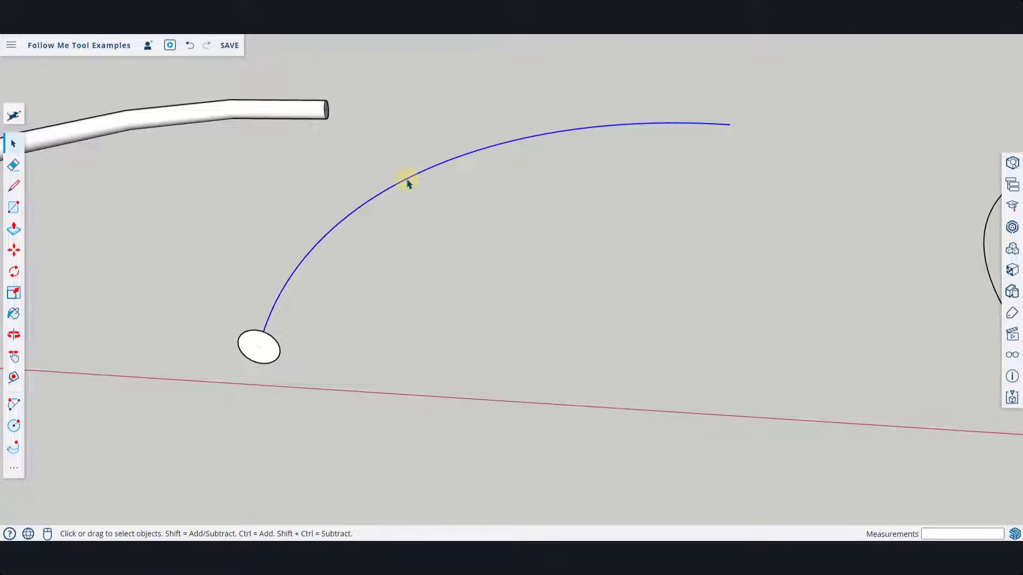
click(1012, 164)
click(879, 118)
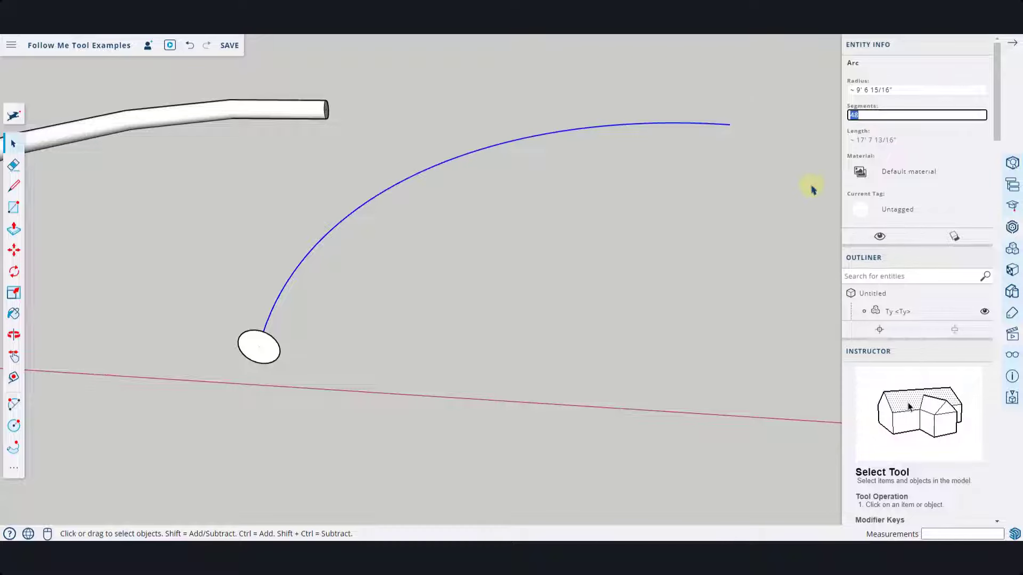
text(6)
key(Return)
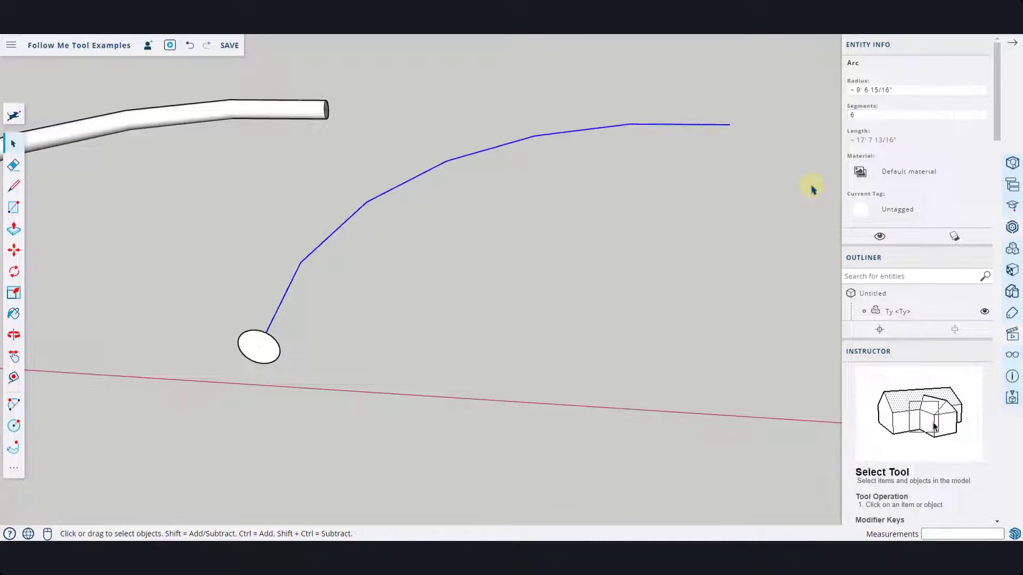
Set the second arc's segment count back to 48 and clear the selection
click(865, 114)
text(48)
key(Return)
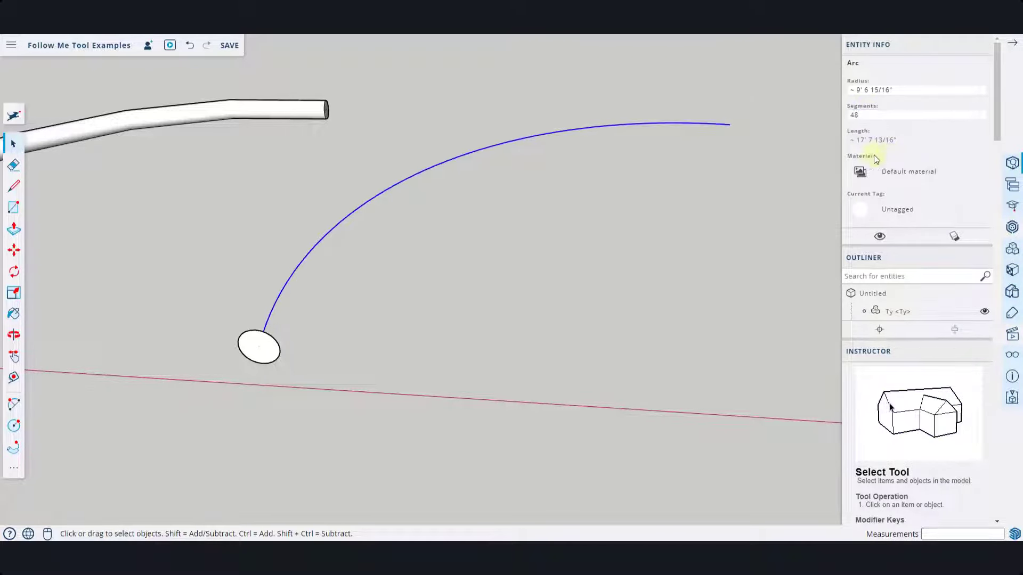
click(478, 301)
Select the 48-segment arc as the path and extrude the circle at its end along it with Follow Me
middle_drag(477, 302, 486, 235)
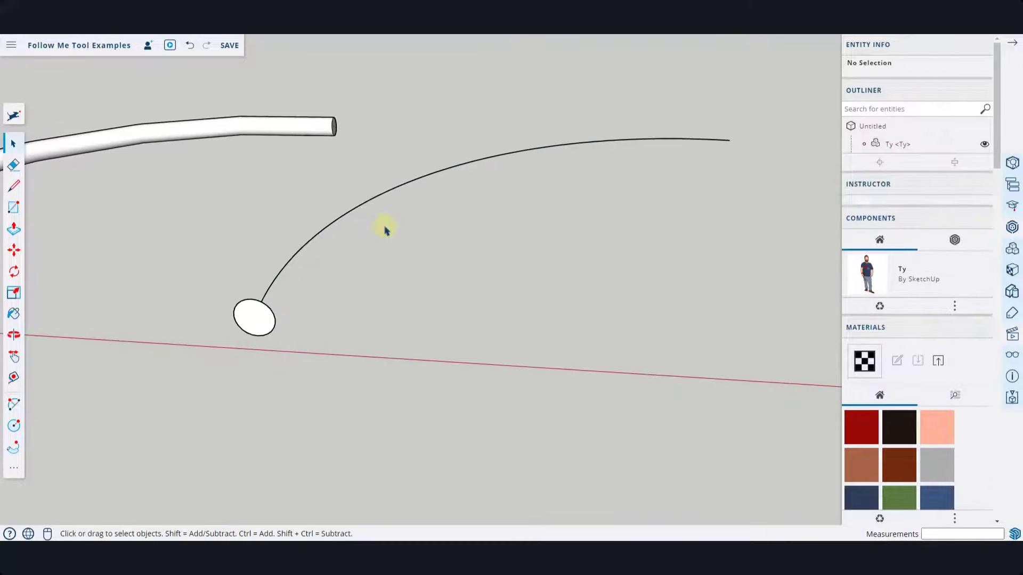
click(14, 448)
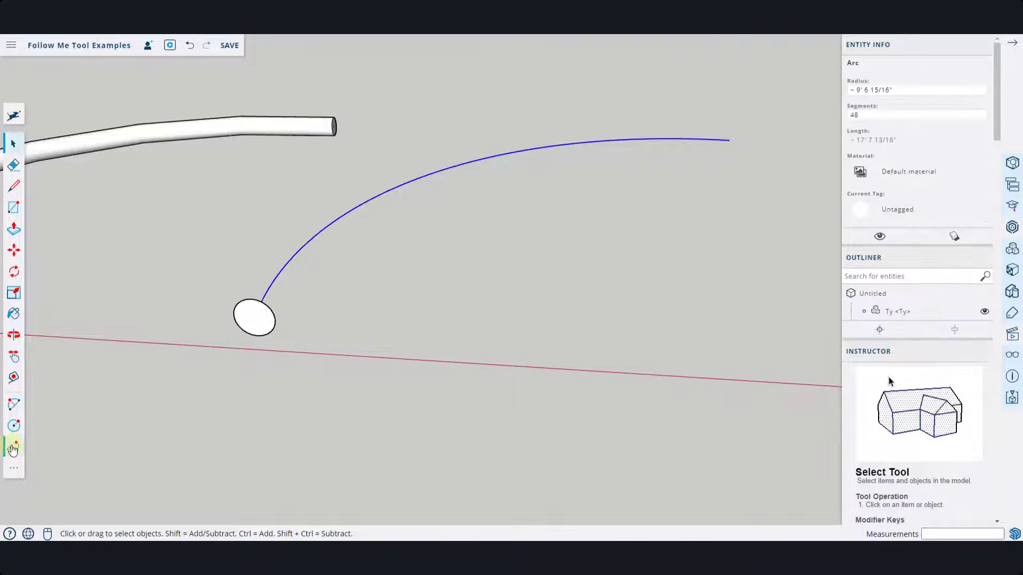
click(272, 305)
middle_drag(275, 307, 257, 338)
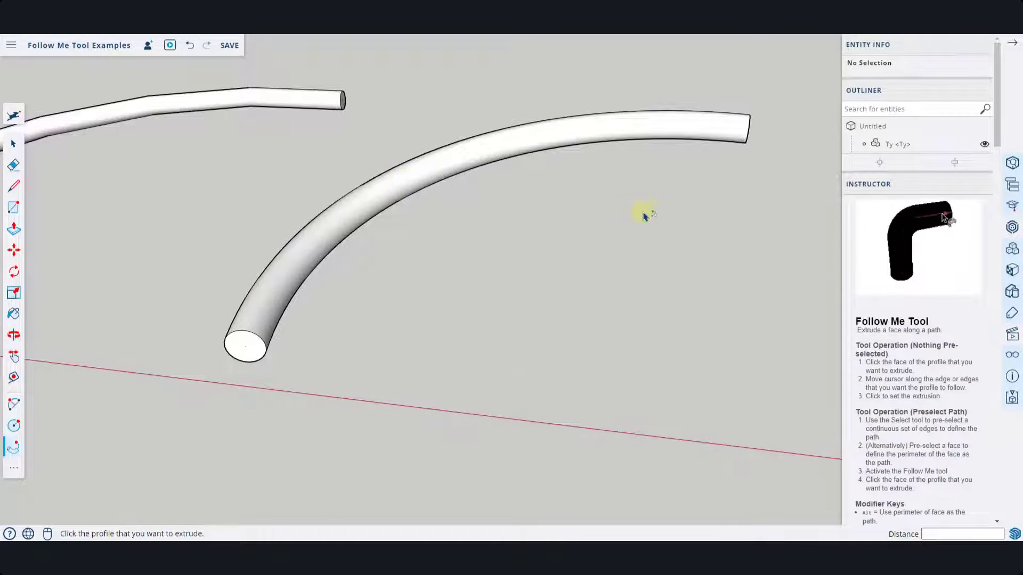
Select all connected geometry of the six-segment tube to read its entity count
scroll(613, 208, down, 3)
middle_drag(353, 203, 479, 181)
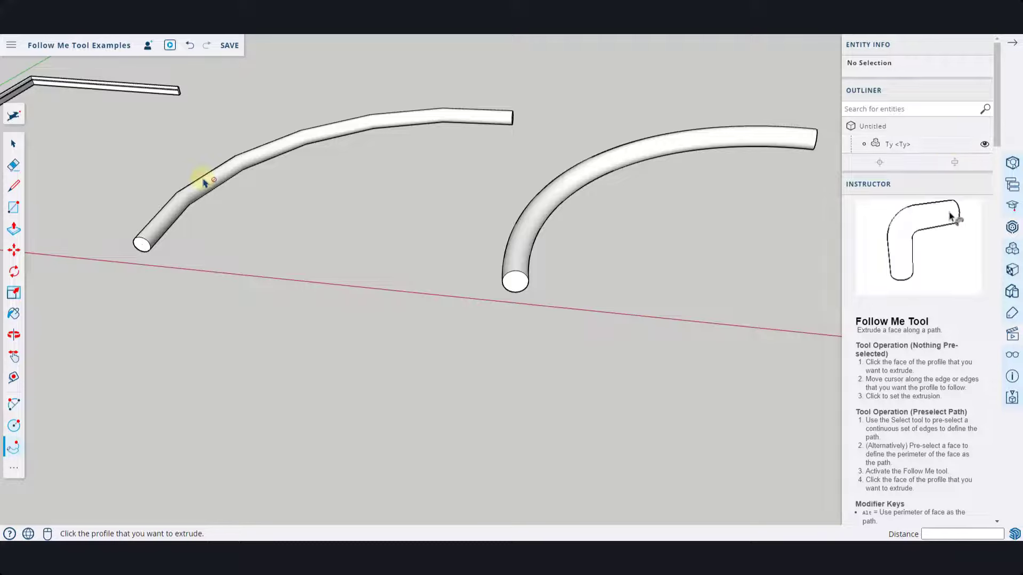
key(space)
click(210, 186)
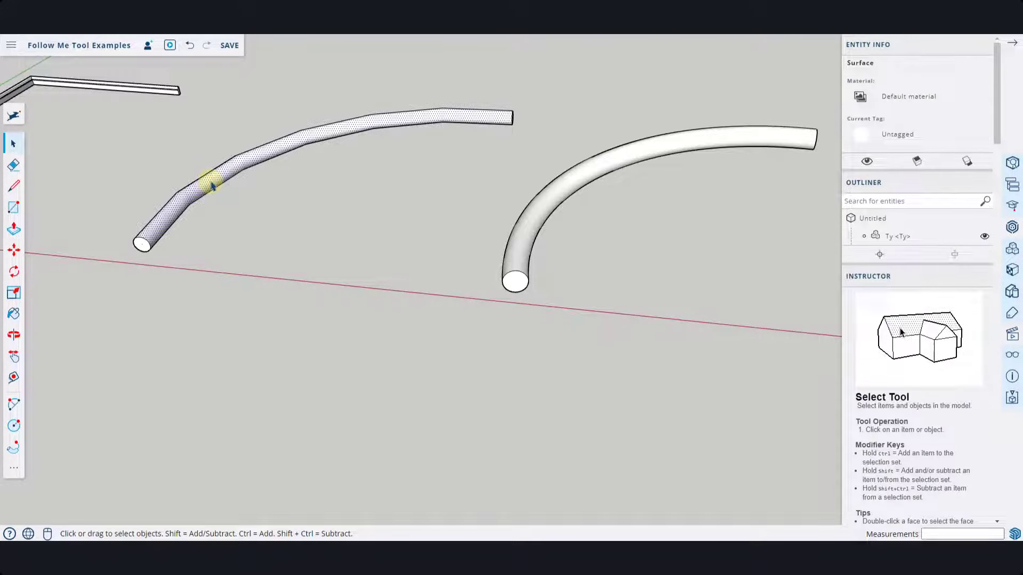
triple_click(212, 185)
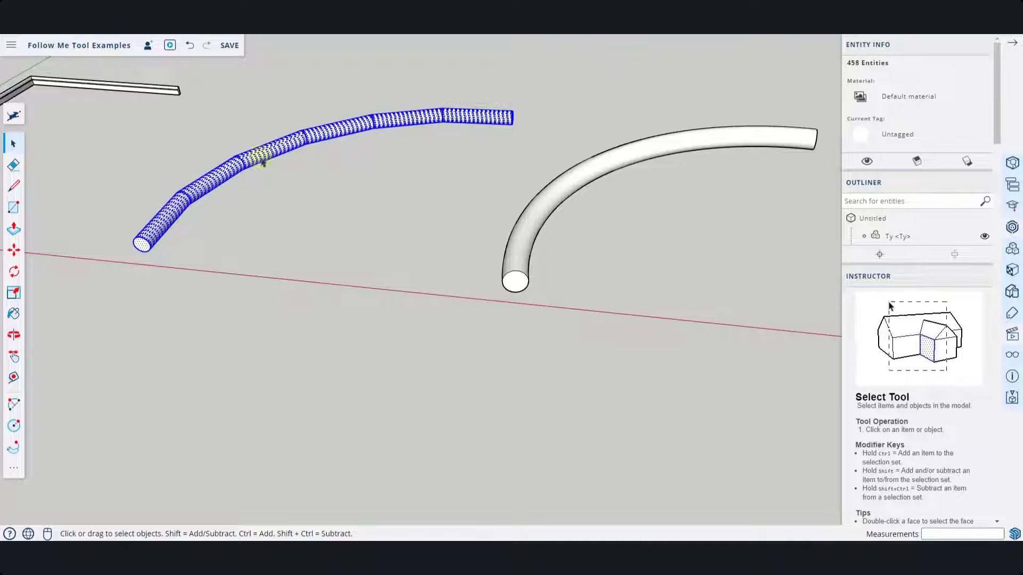
Select all connected geometry of the 48-segment tube, check its entity count and mesh density, and clear the selection
click(549, 217)
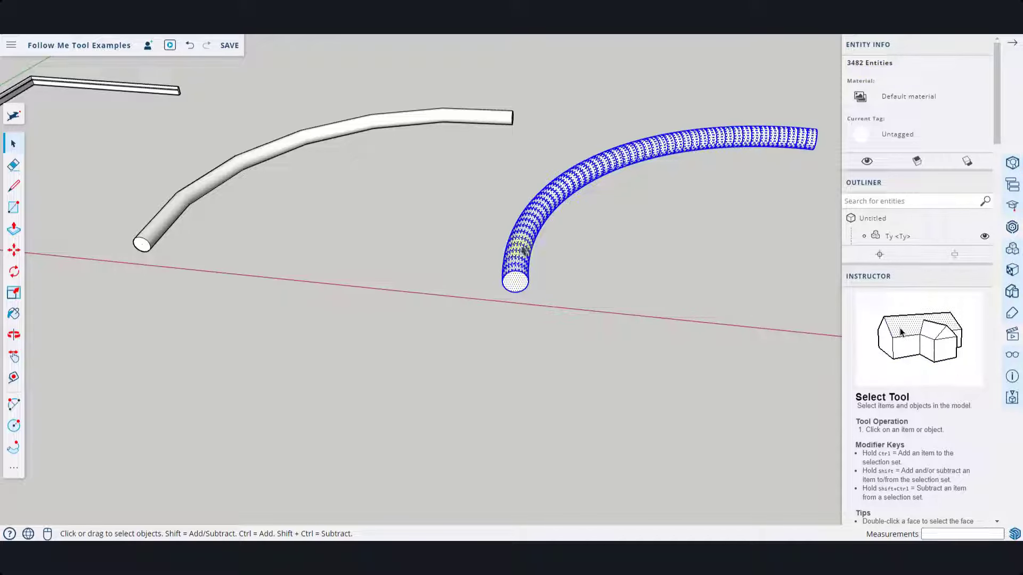
scroll(532, 272, up, 5)
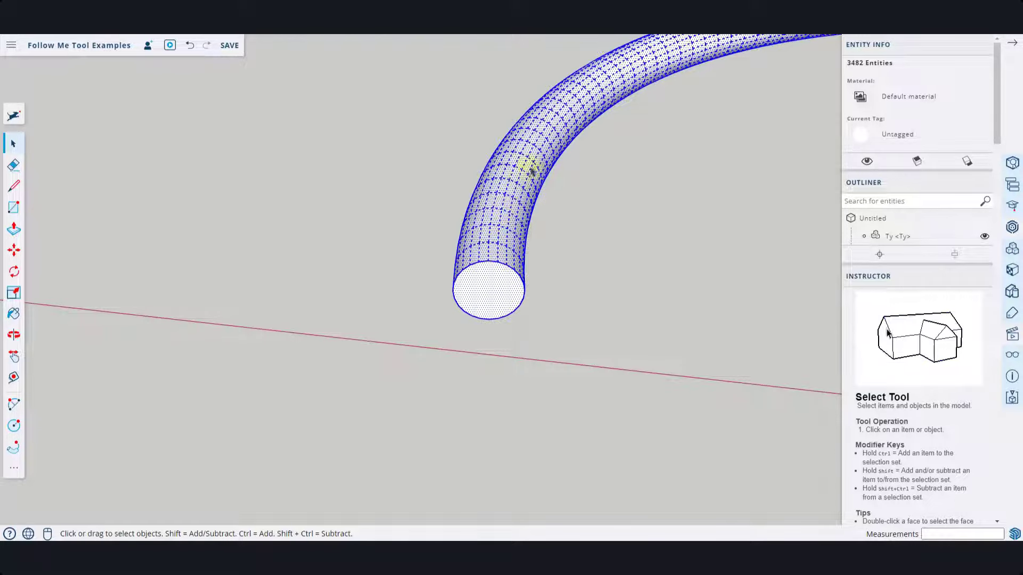
scroll(575, 154, down, 4)
click(360, 196)
Select the surface of the 48-segment tube and compare it with the faceted tube from farther away
scroll(359, 193, down, 4)
scroll(573, 115, up, 3)
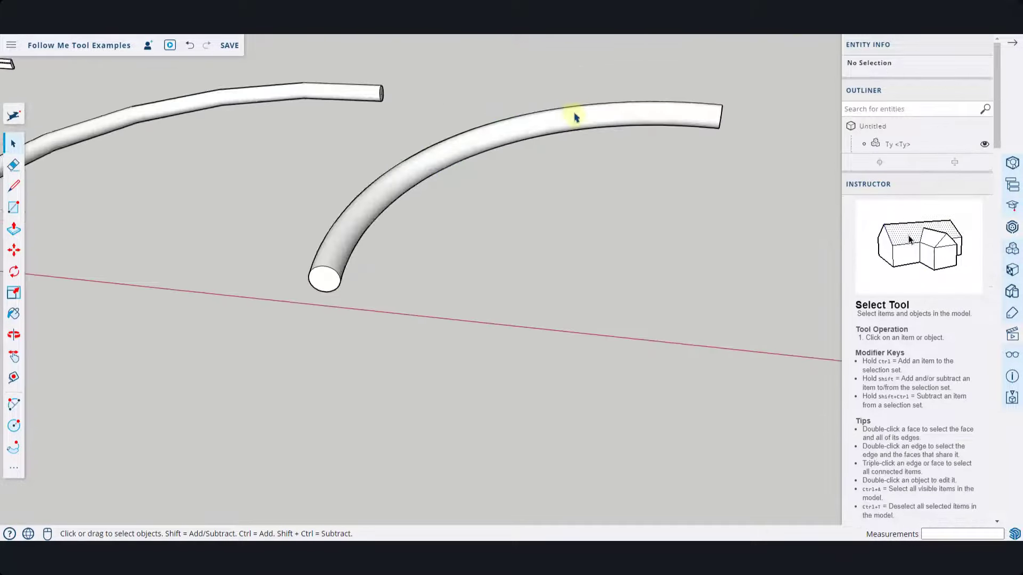
click(560, 123)
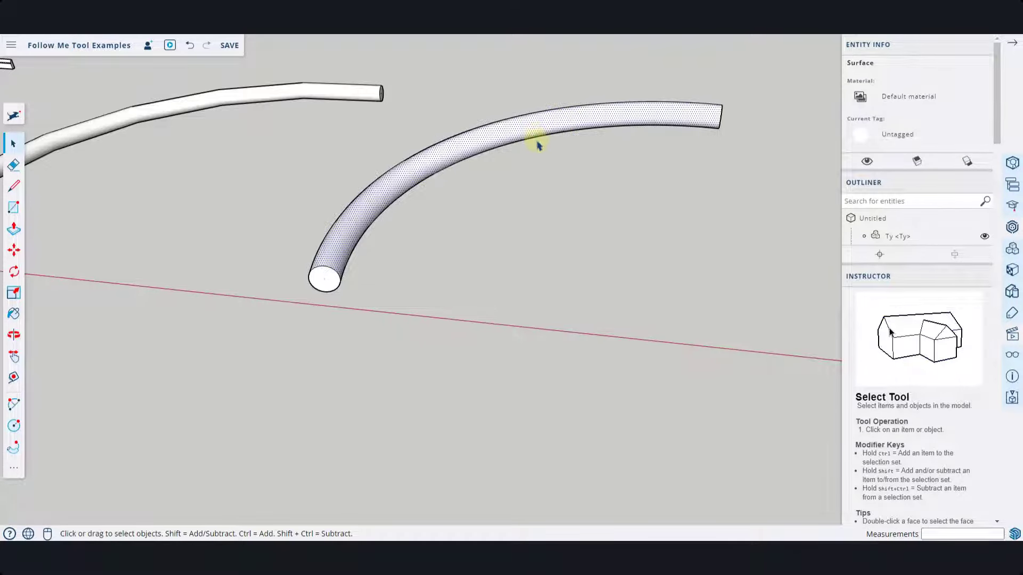
scroll(491, 179, down, 3)
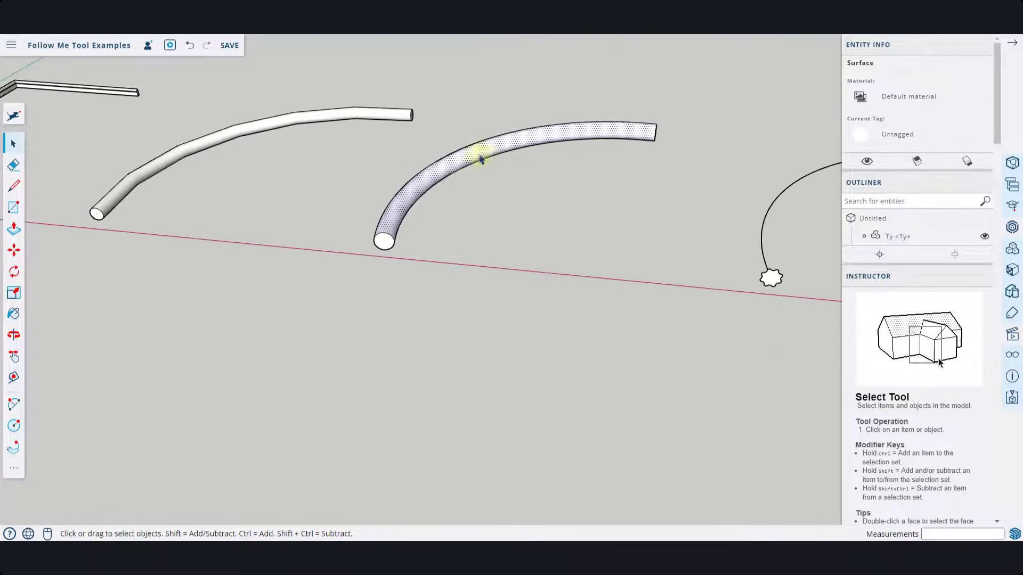
scroll(404, 156, down, 4)
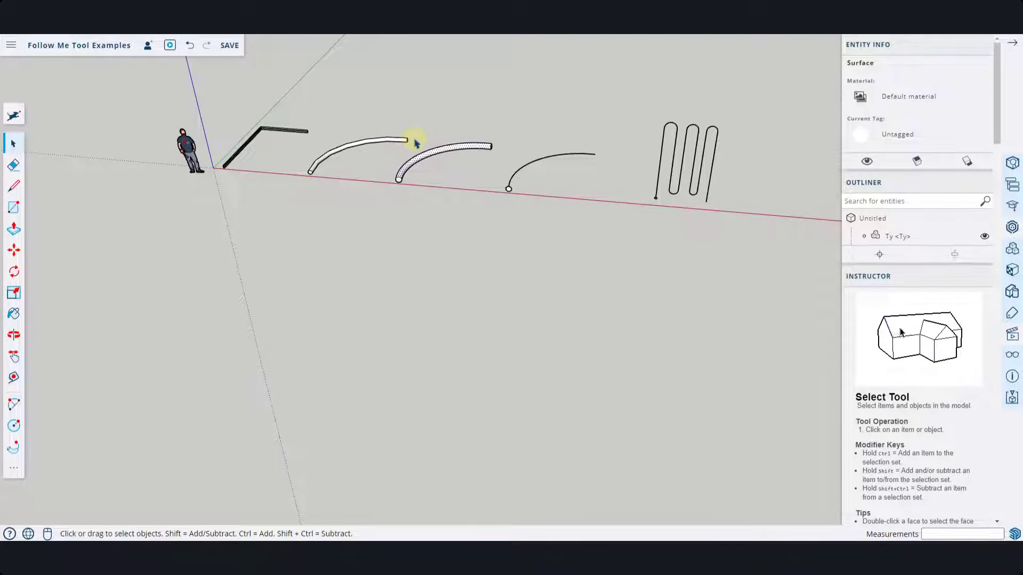
scroll(373, 145, up, 4)
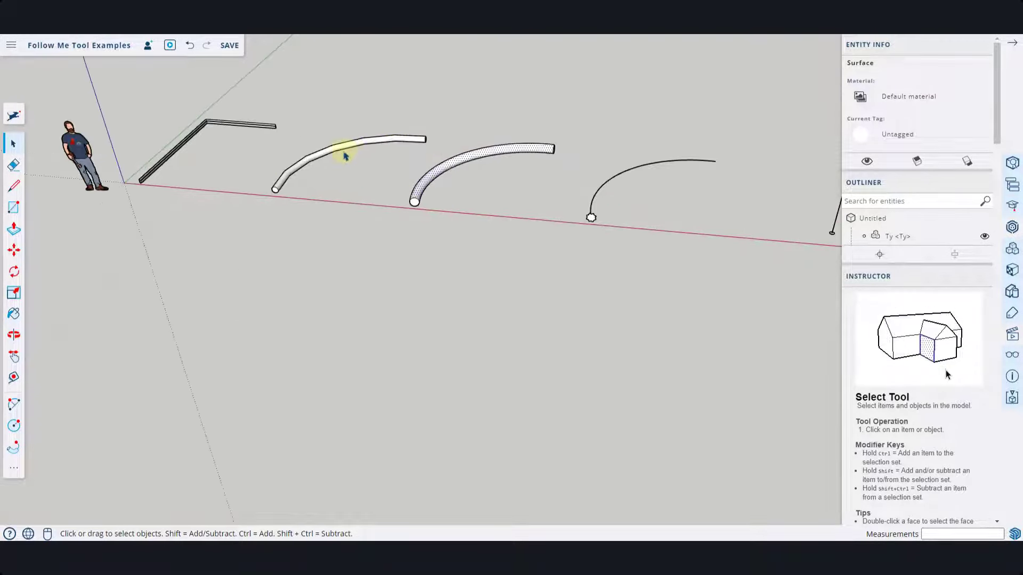
Select the surface of the faceted six-segment tube and compare its bends with the smooth 48-segment tube
click(298, 167)
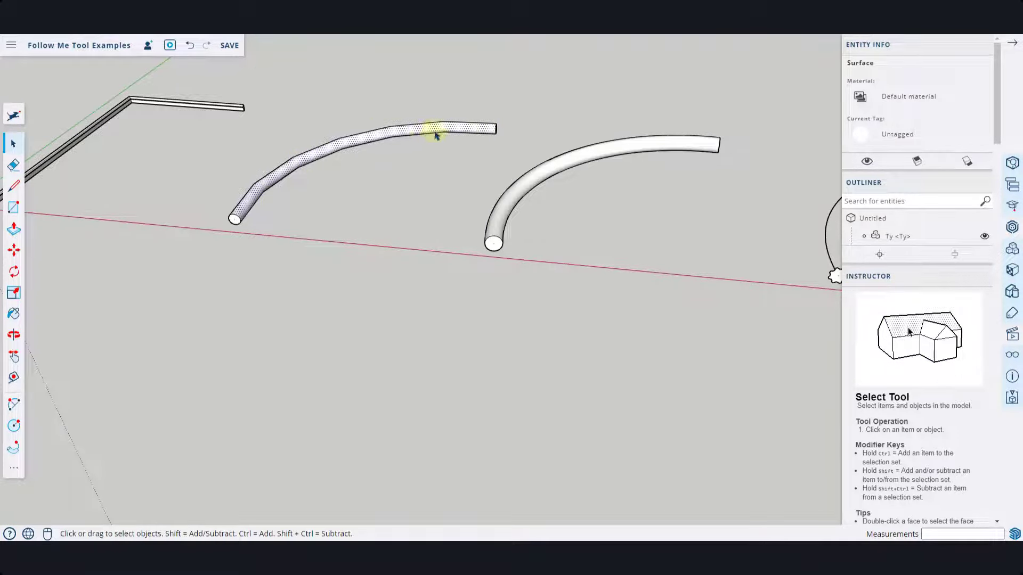
scroll(376, 162, up, 1)
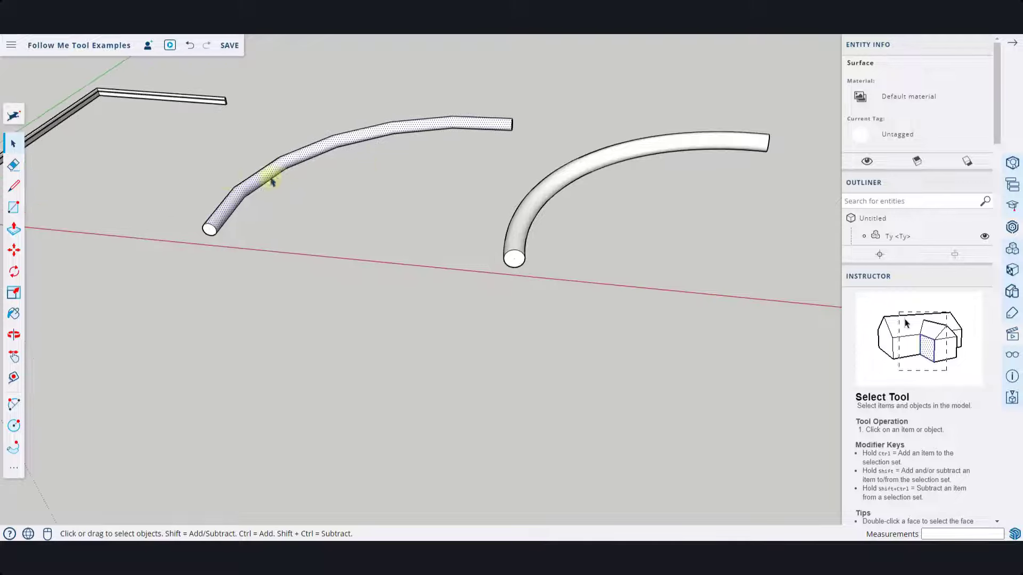
scroll(227, 182, down, 3)
scroll(549, 228, up, 4)
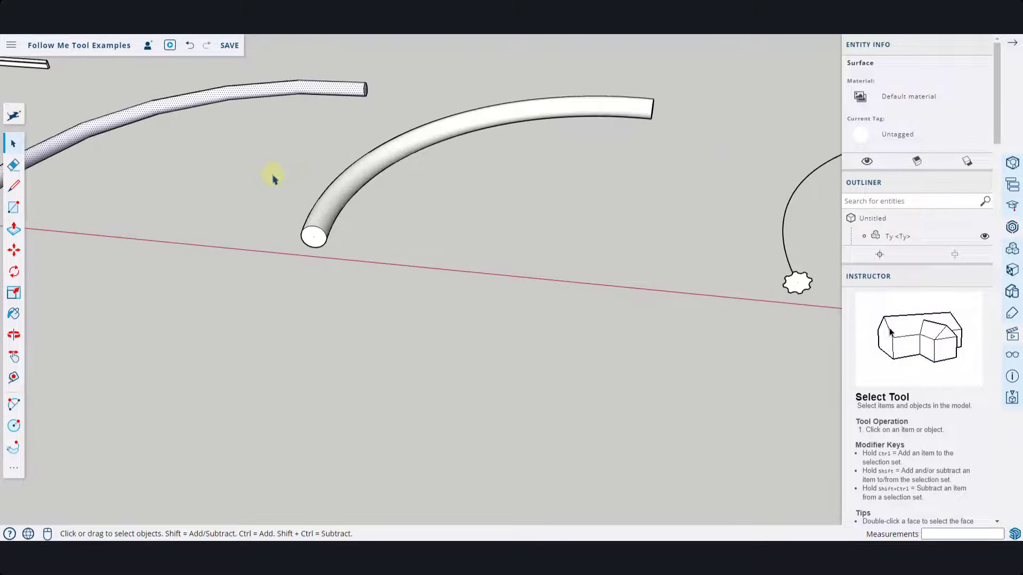
Set the segment count of the arc attached to the fluted gear-shaped profile to 12
middle_drag(133, 107, 430, 173)
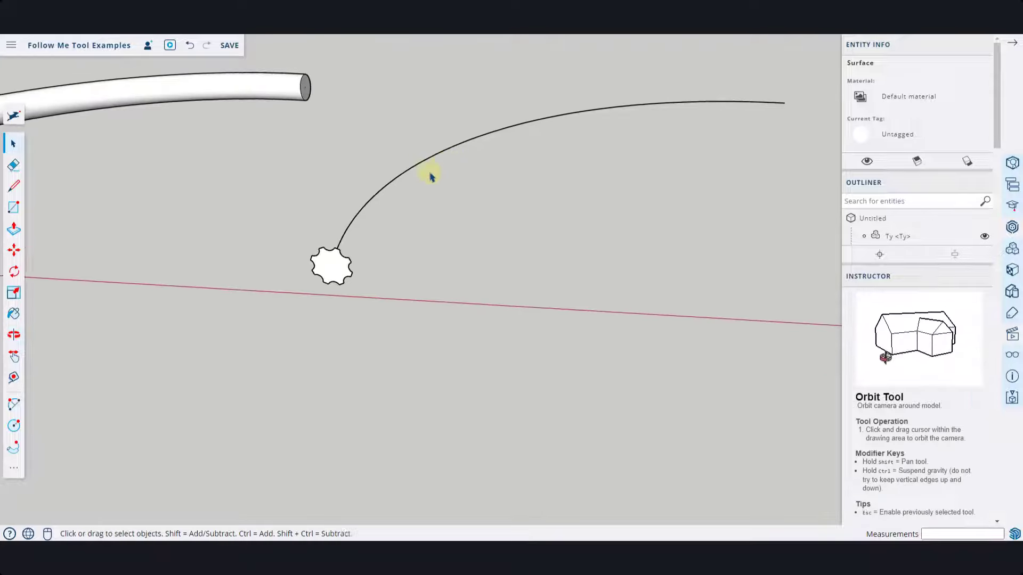
scroll(413, 181, up, 4)
scroll(406, 181, down, 1)
scroll(277, 308, up, 1)
scroll(278, 312, up, 2)
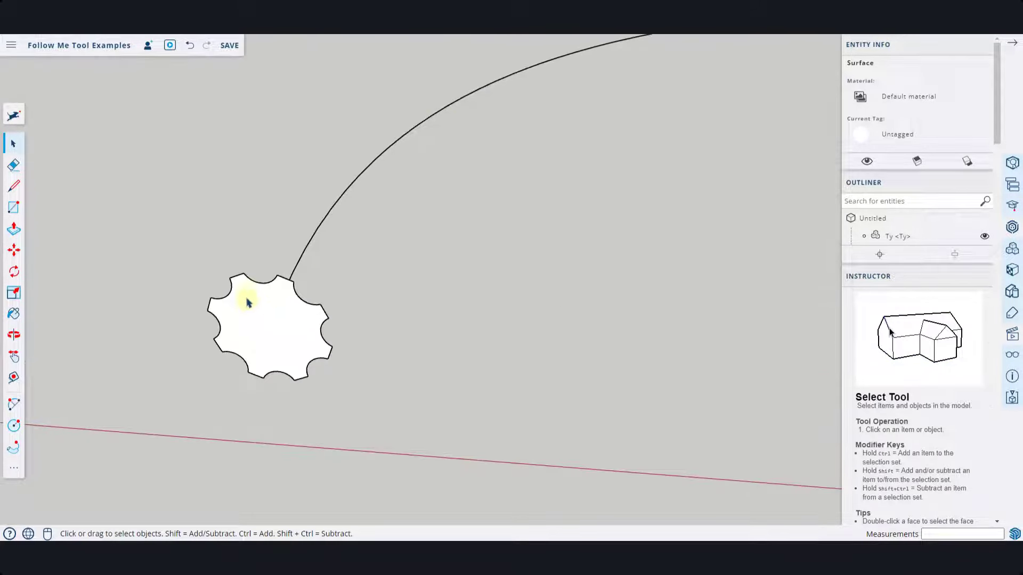
click(305, 255)
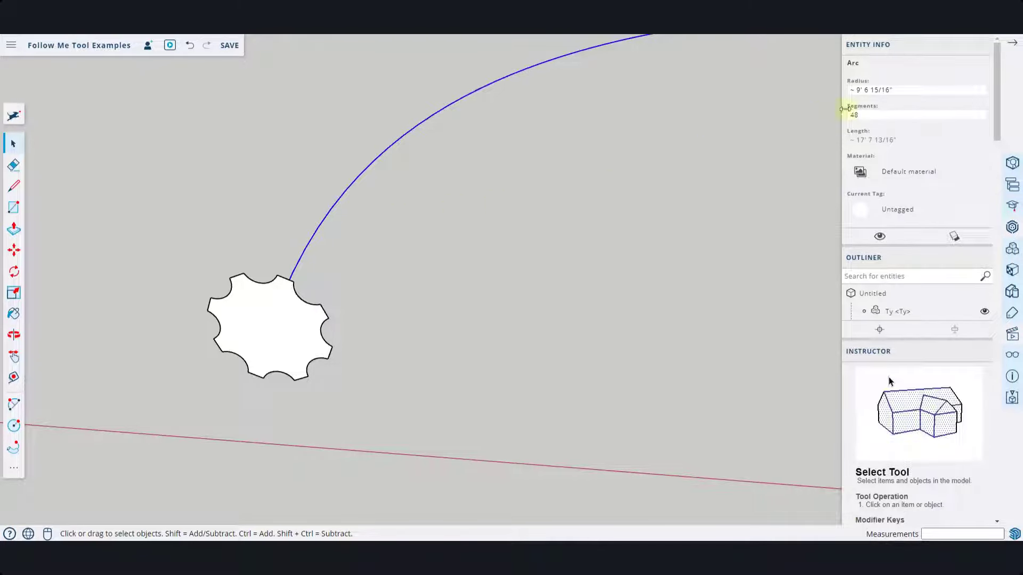
click(863, 114)
text(12)
key(Return)
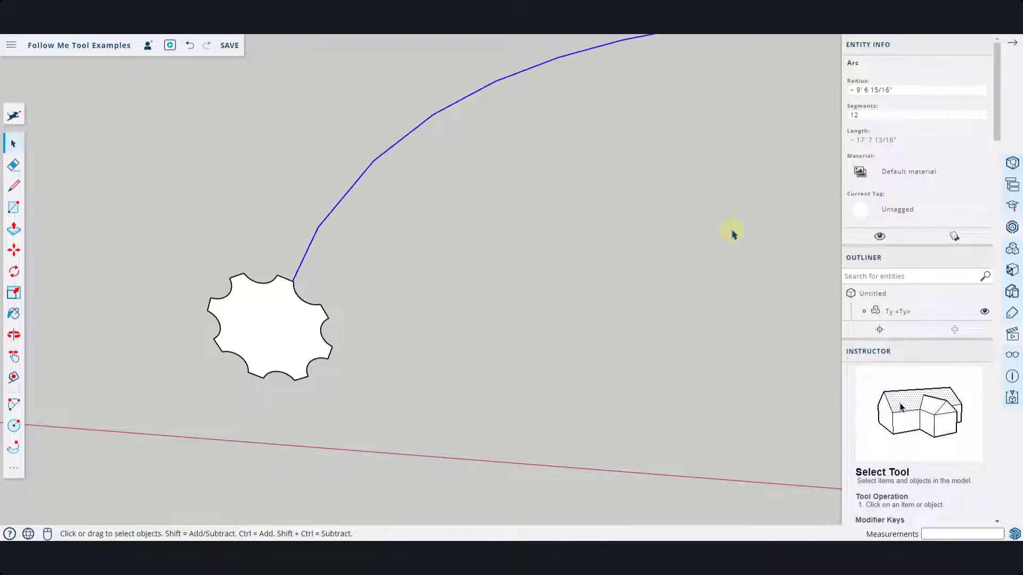
Extrude the fluted profile along the selected 12-segment arc with Follow Me and view the result from both ends
click(14, 450)
click(285, 336)
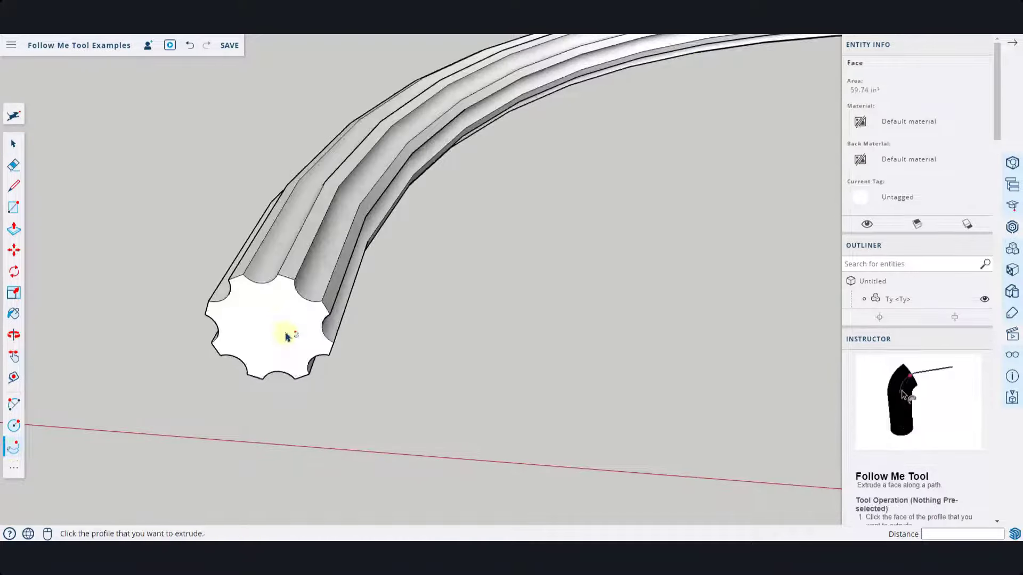
scroll(274, 346, down, 5)
middle_drag(258, 327, 307, 363)
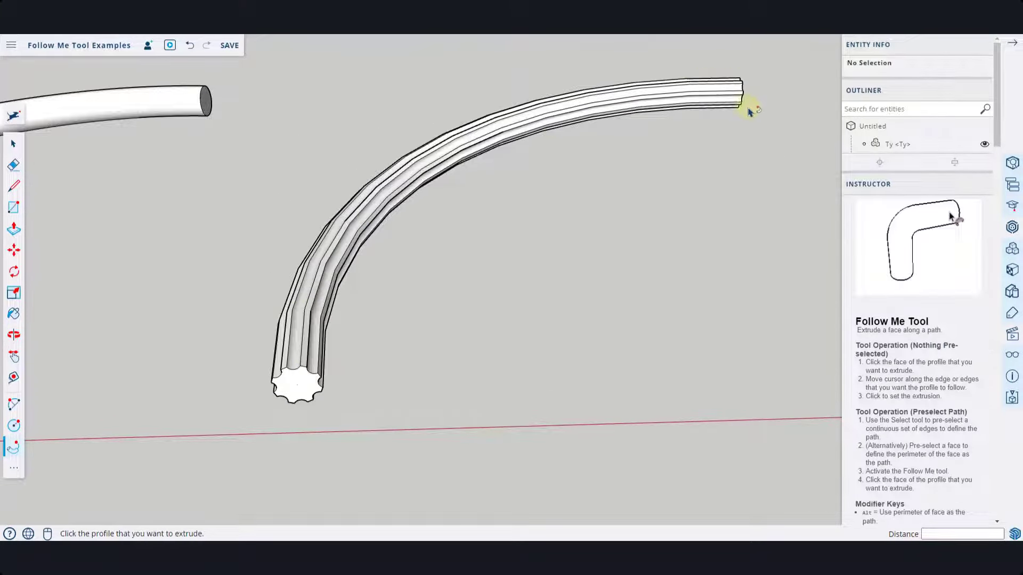
middle_drag(750, 112, 297, 320)
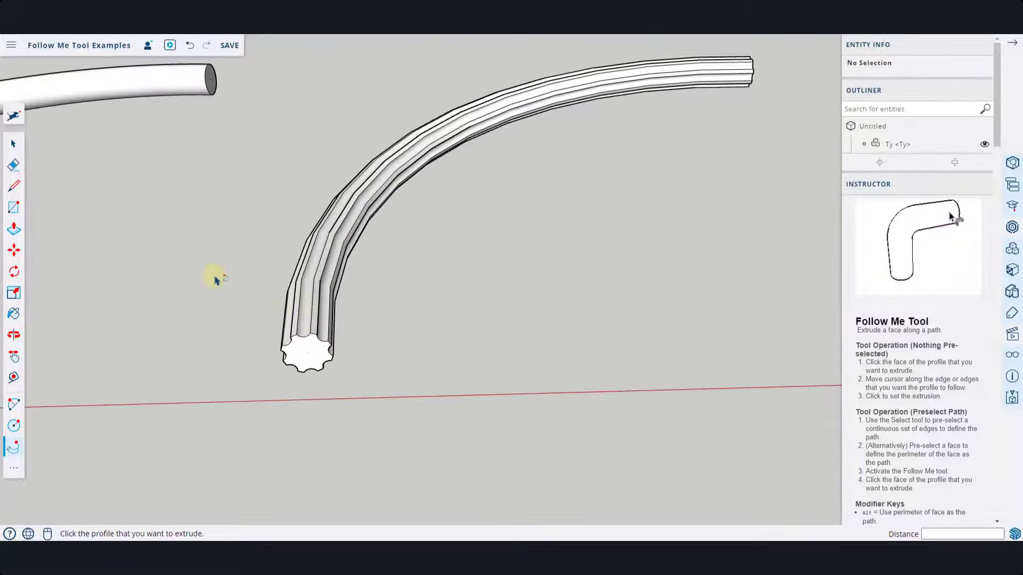
Return to the Select tool, inspect the fluted tube's end up close and collapse the Instructor panel
key(space)
scroll(308, 349, up, 5)
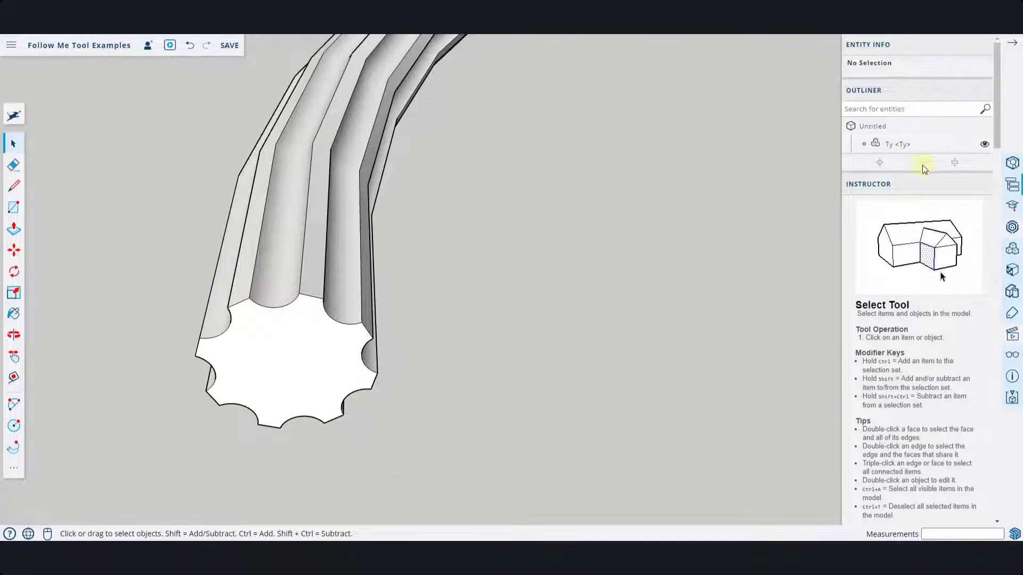
click(1012, 206)
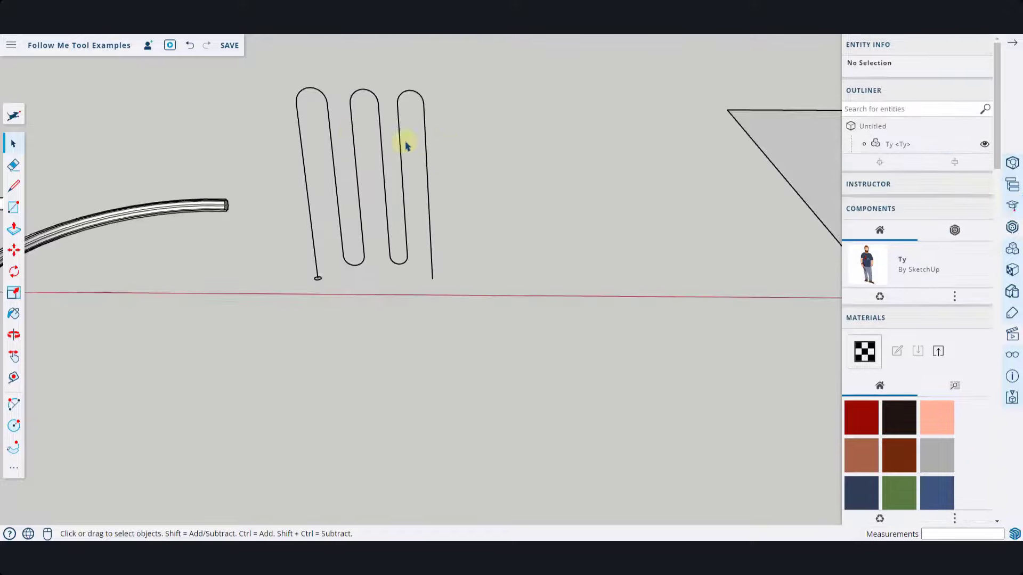
Select individual arcs and straight edges of the serpentine path to examine how it is split into separate pieces
scroll(406, 146, up, 2)
middle_drag(366, 110, 352, 149)
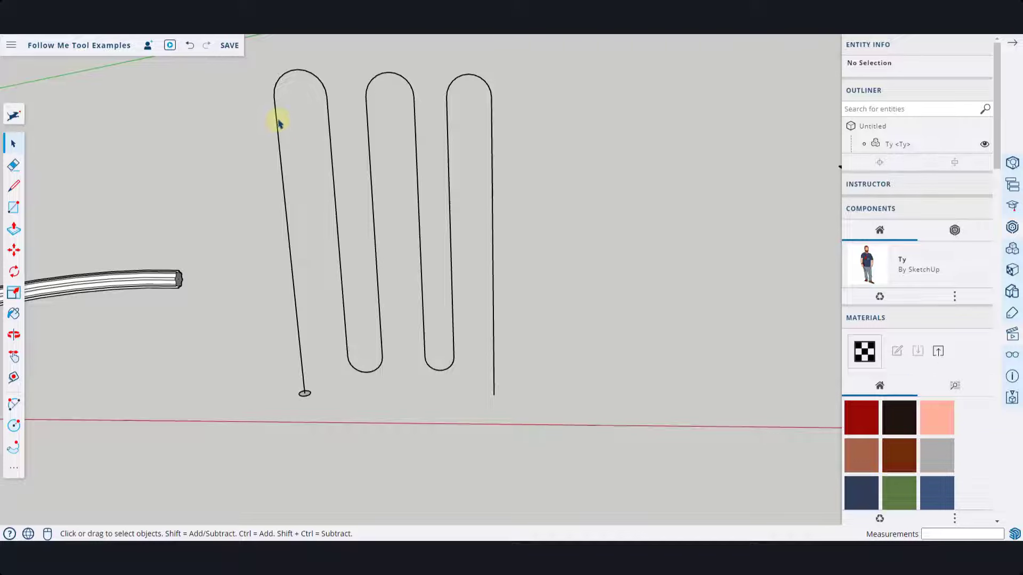
click(285, 76)
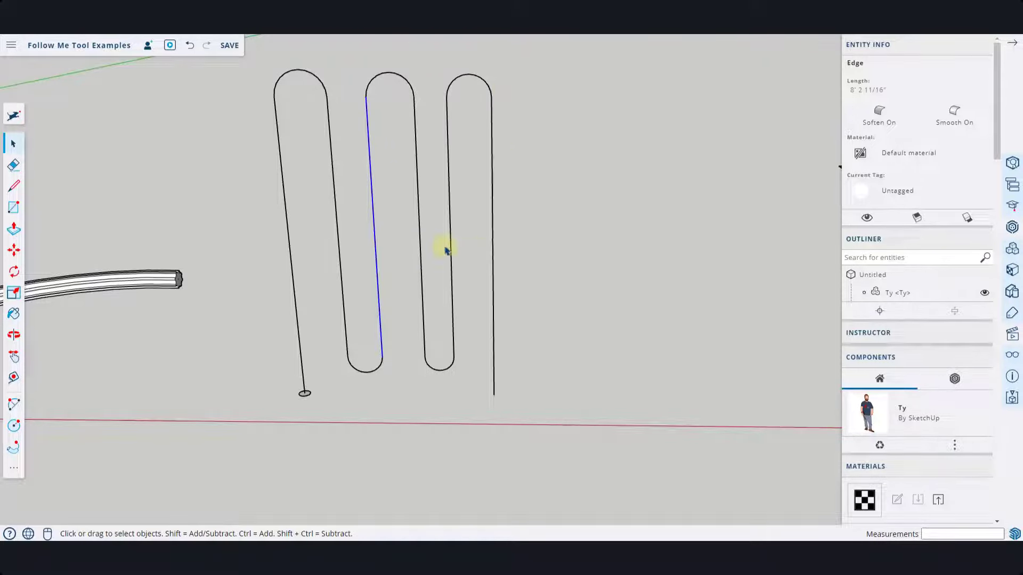
scroll(446, 250, up, 1)
scroll(427, 189, down, 1)
middle_drag(423, 176, 438, 189)
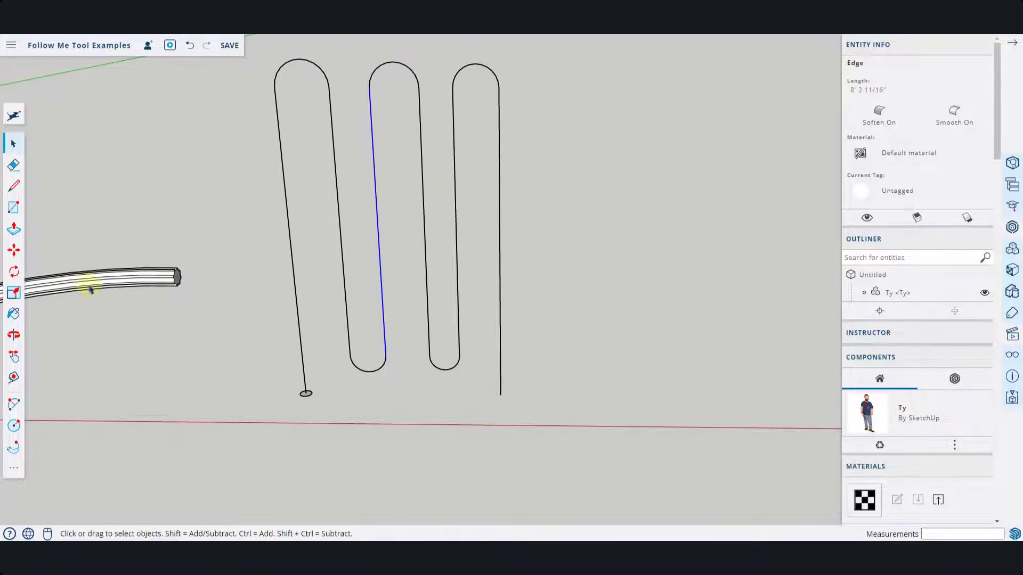
Try extruding the circle by tracing the whole serpentine path by hand with Follow Me, and undo the extrusion
click(12, 457)
click(305, 394)
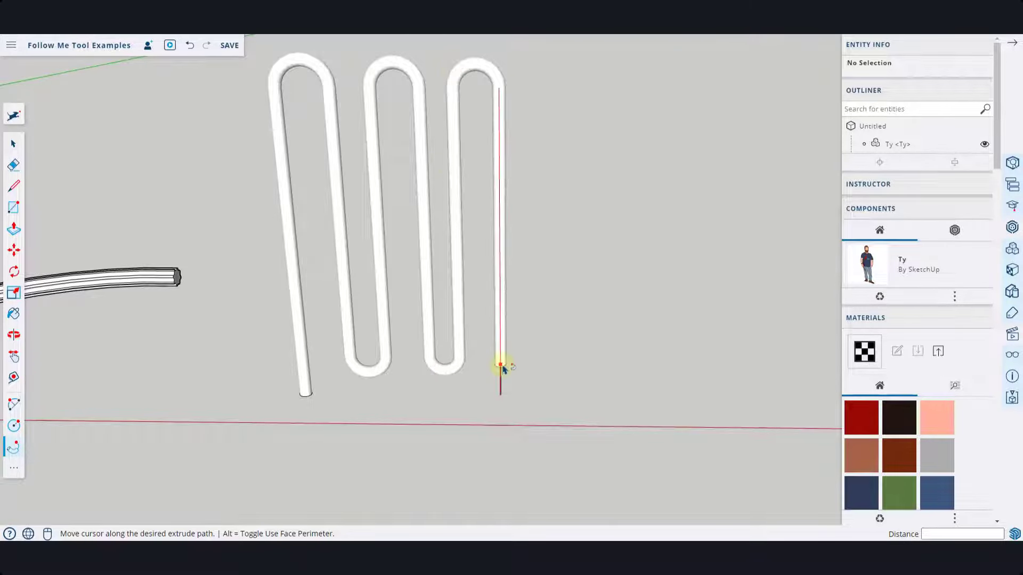
click(502, 415)
middle_drag(478, 308, 452, 289)
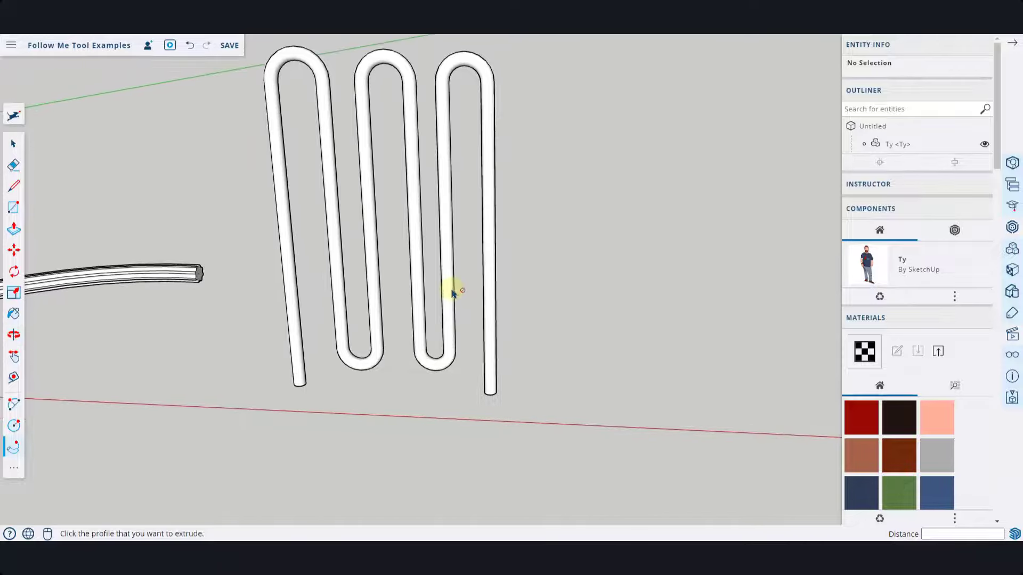
key(ctrl+z)
Preselect all edges of the serpentine path, extrude the circle along it with Follow Me and inspect the bends
scroll(468, 261, down, 3)
key(space)
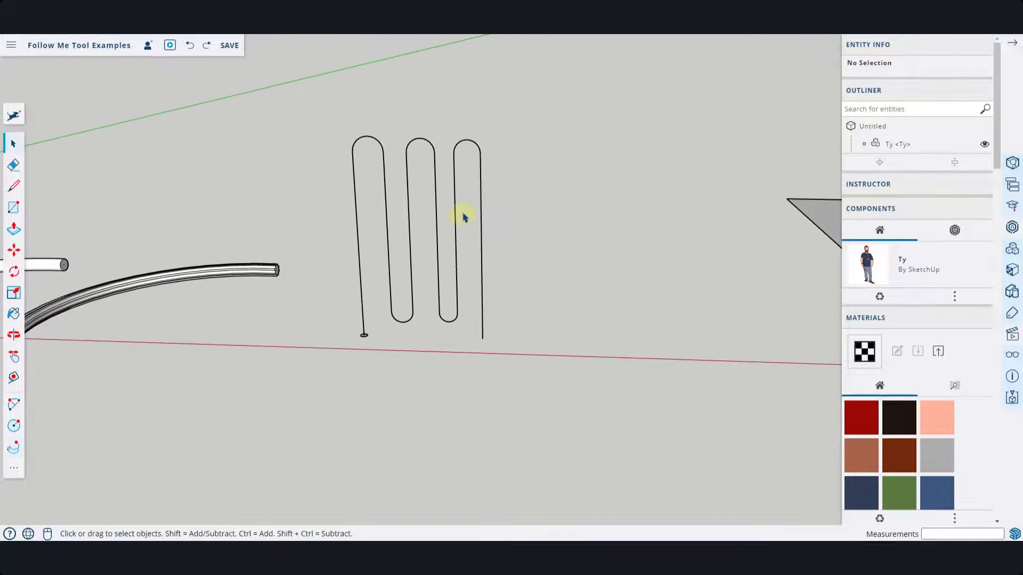
drag(314, 326, 317, 325)
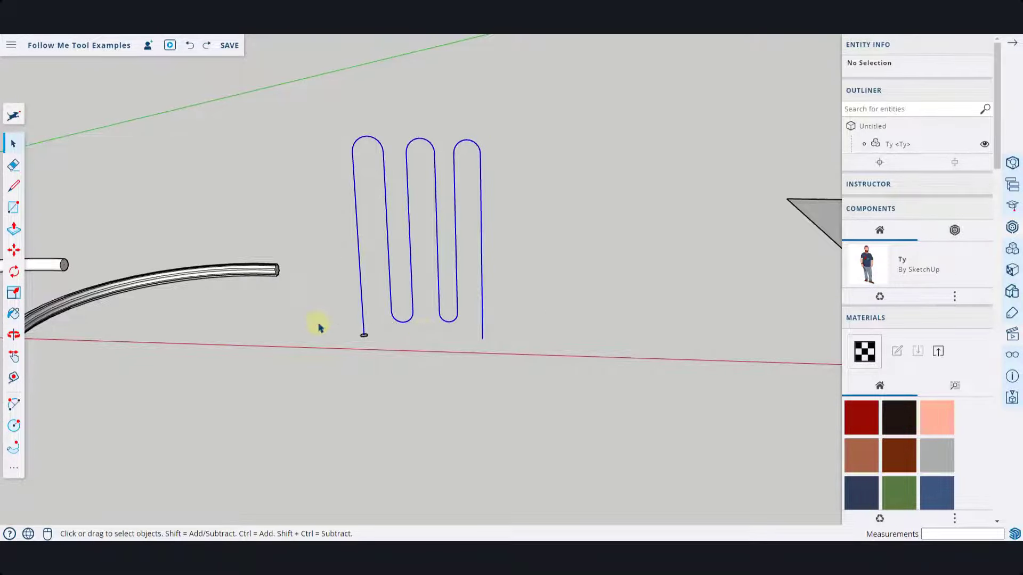
click(16, 452)
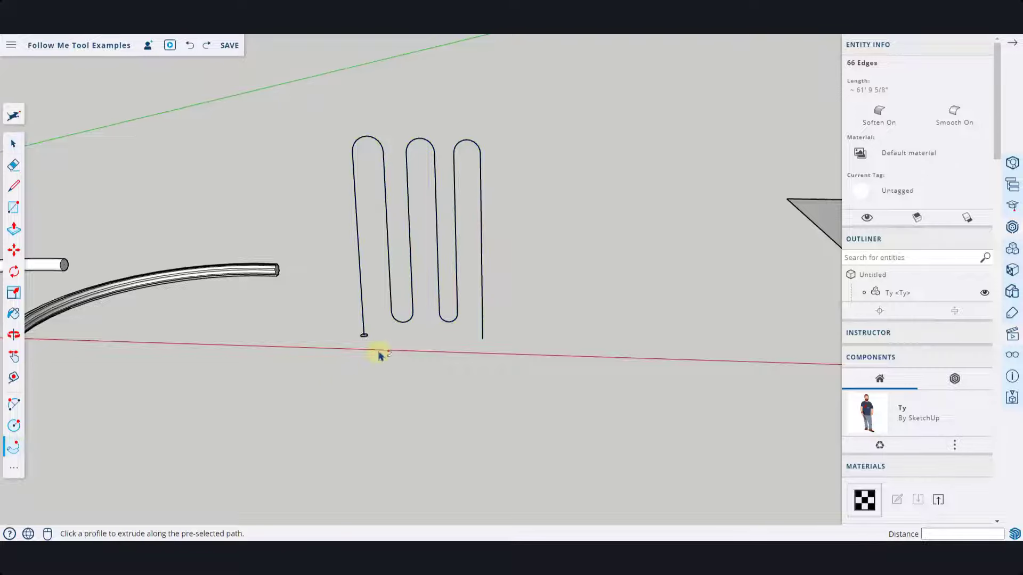
click(364, 336)
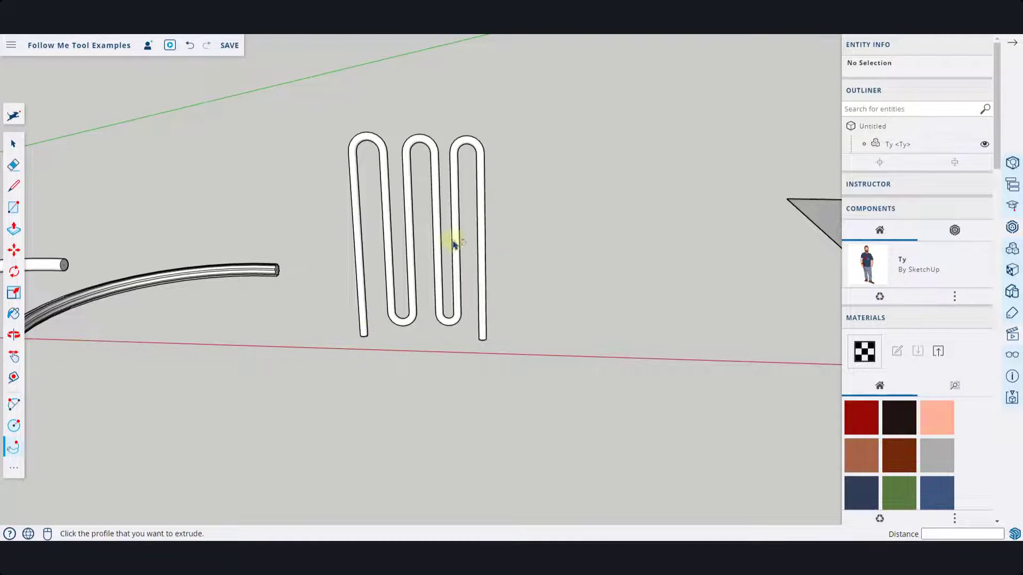
scroll(456, 201, up, 2)
middle_drag(443, 206, 407, 190)
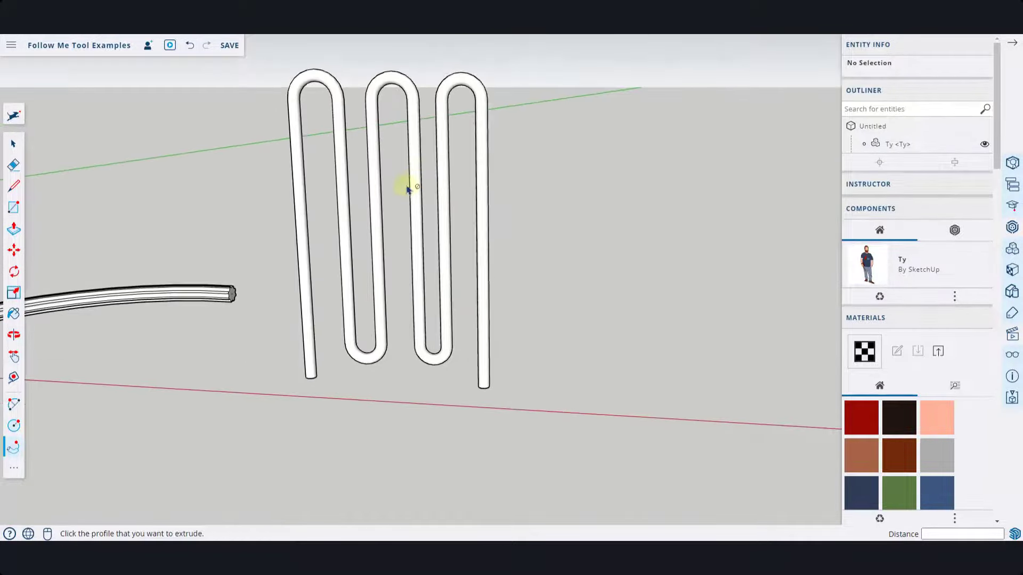
scroll(453, 223, down, 2)
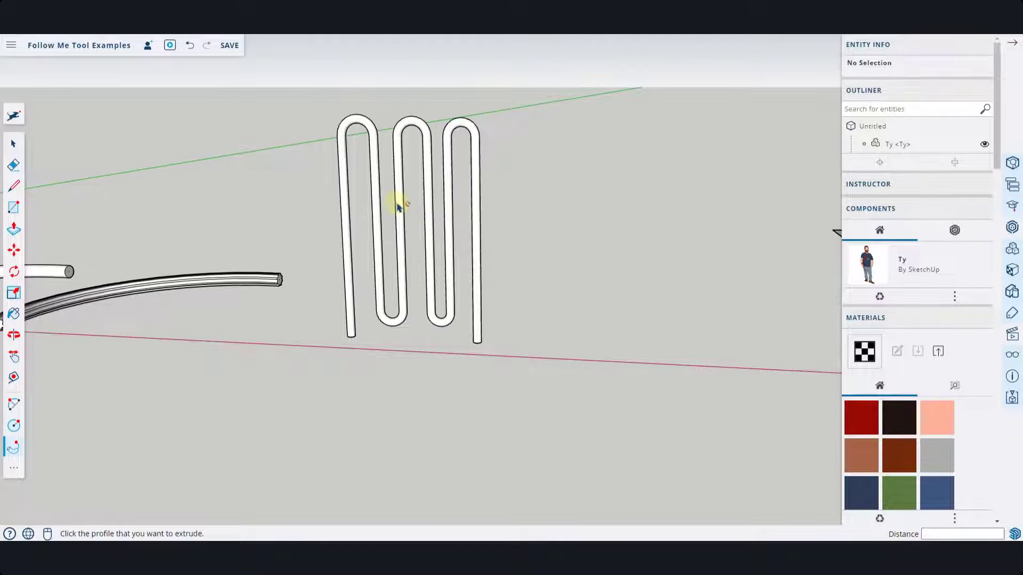
scroll(389, 157, up, 2)
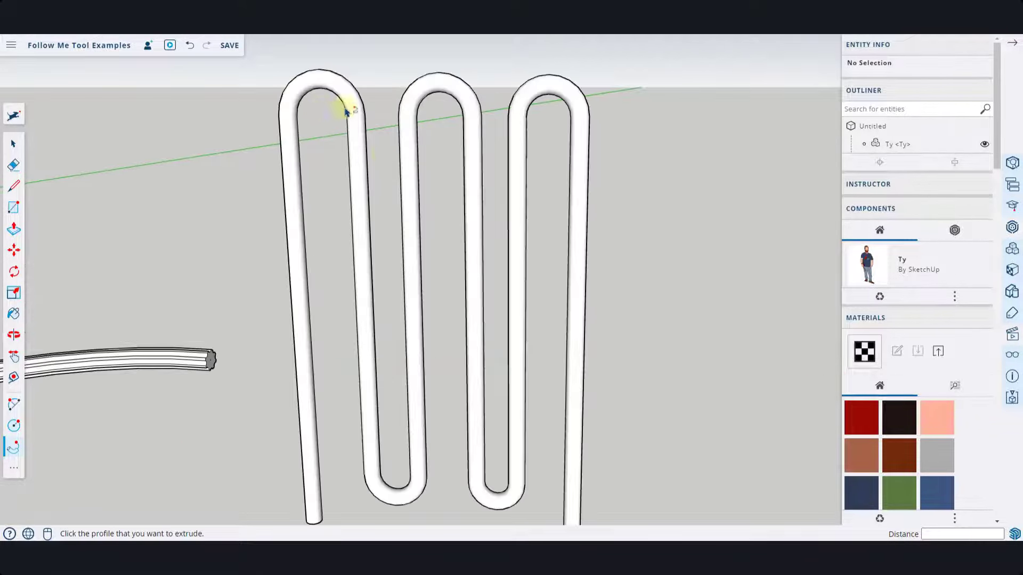
scroll(361, 388, up, 1)
Draw a line about 8' 8" long along the red axis from the rectangular face's side-edge midpoint to its centre
scroll(263, 319, down, 5)
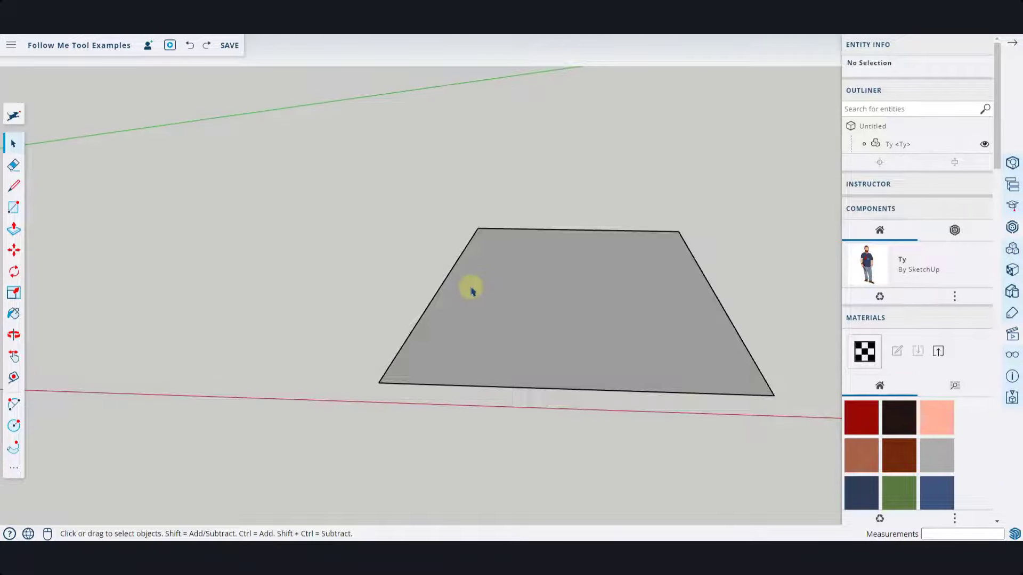
key(l)
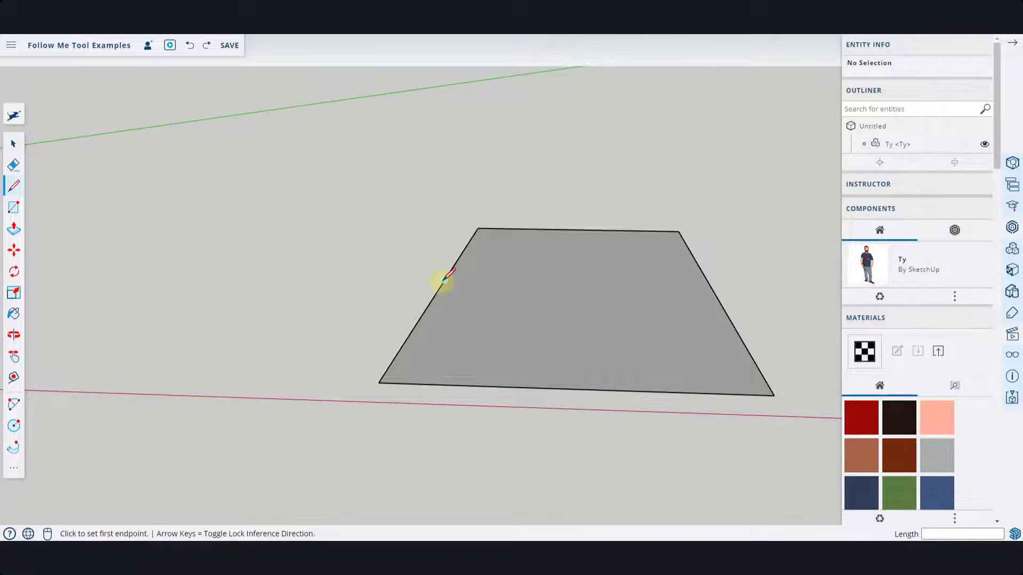
click(444, 280)
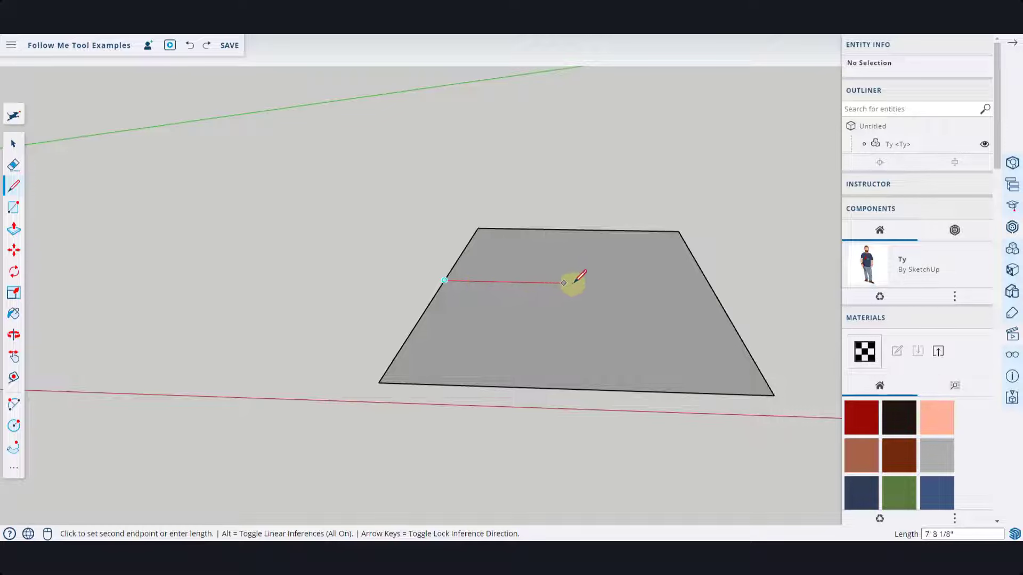
key(Right)
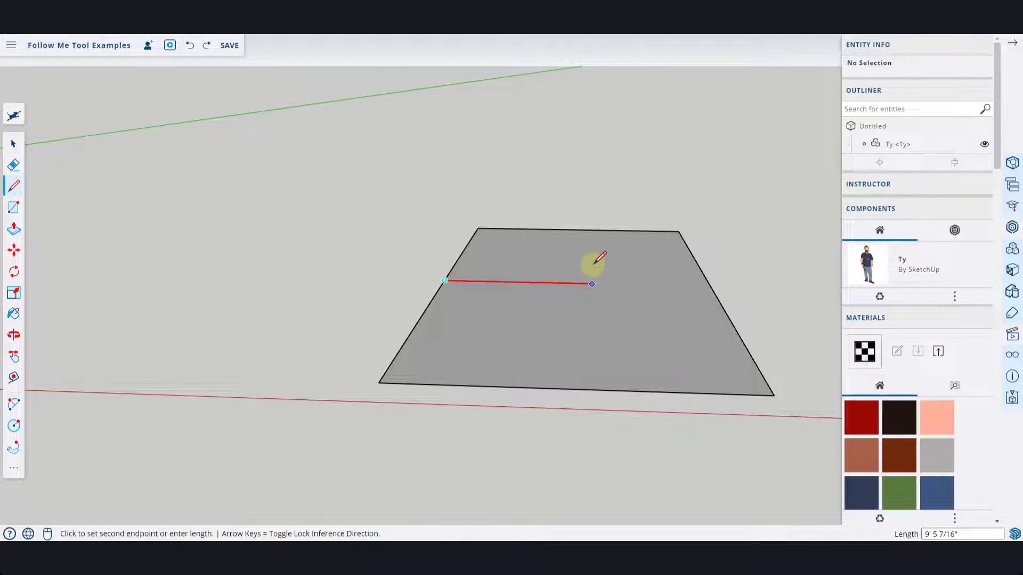
click(577, 229)
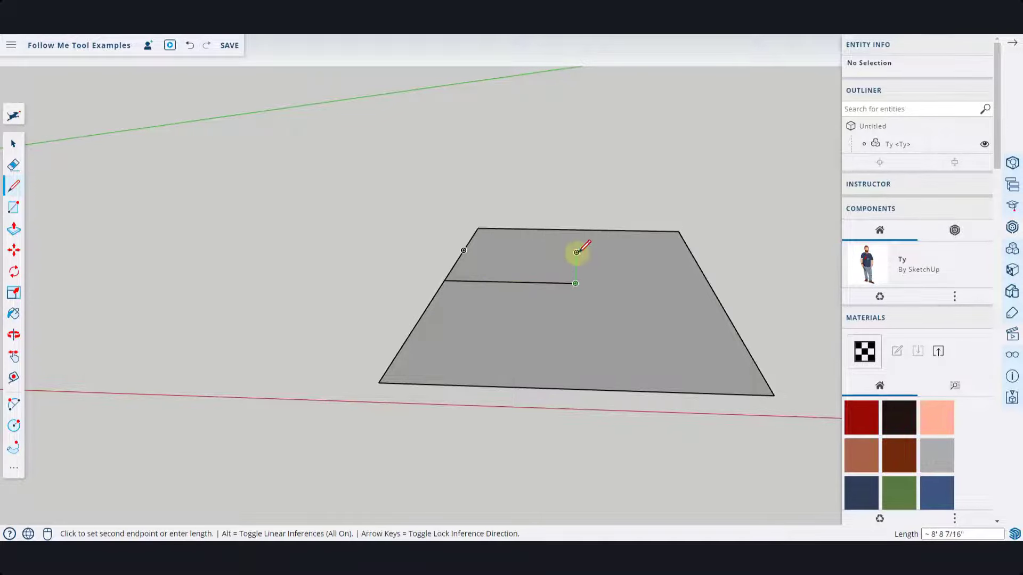
scroll(578, 266, up, 3)
scroll(581, 274, up, 2)
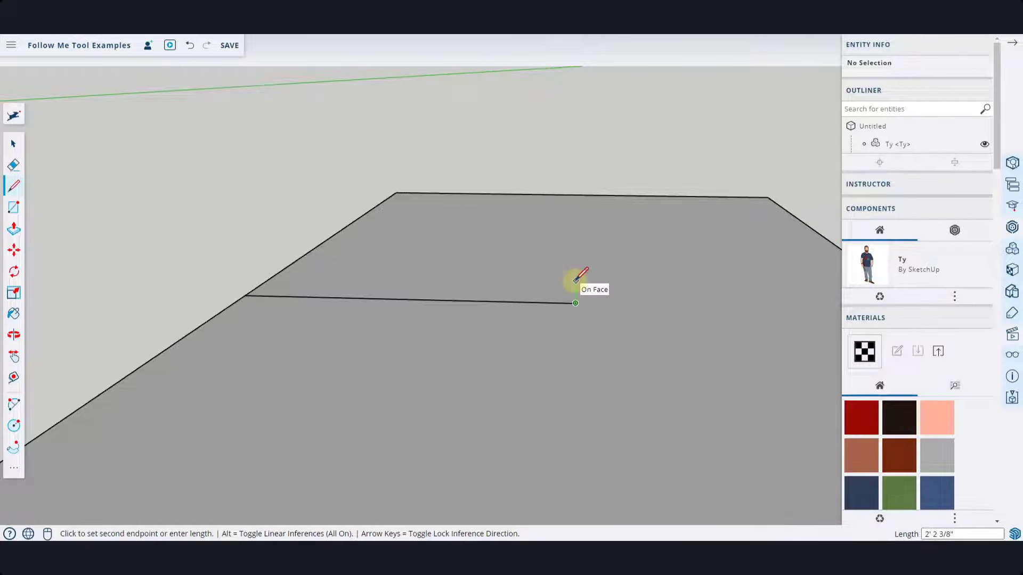
click(576, 281)
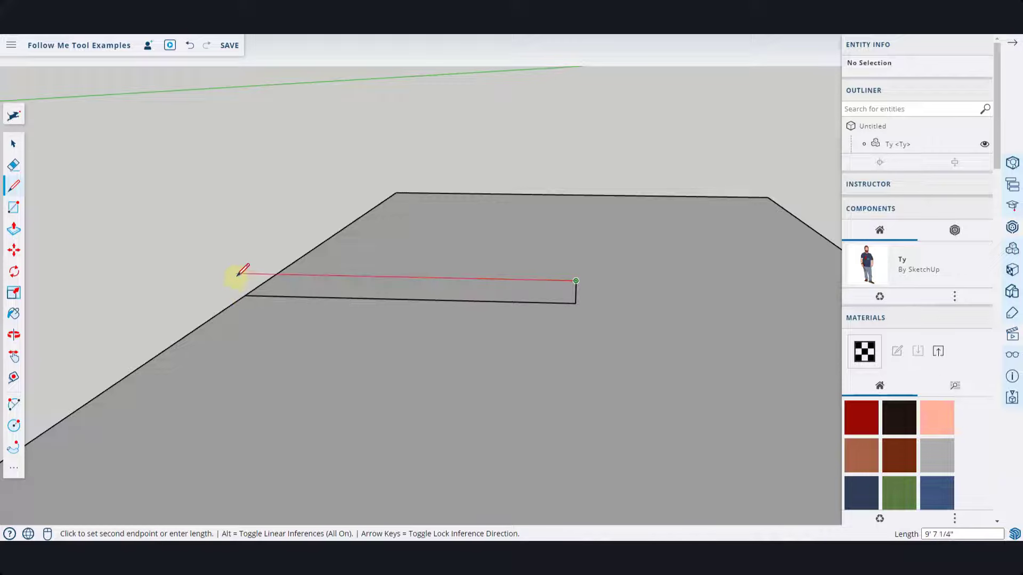
click(246, 296)
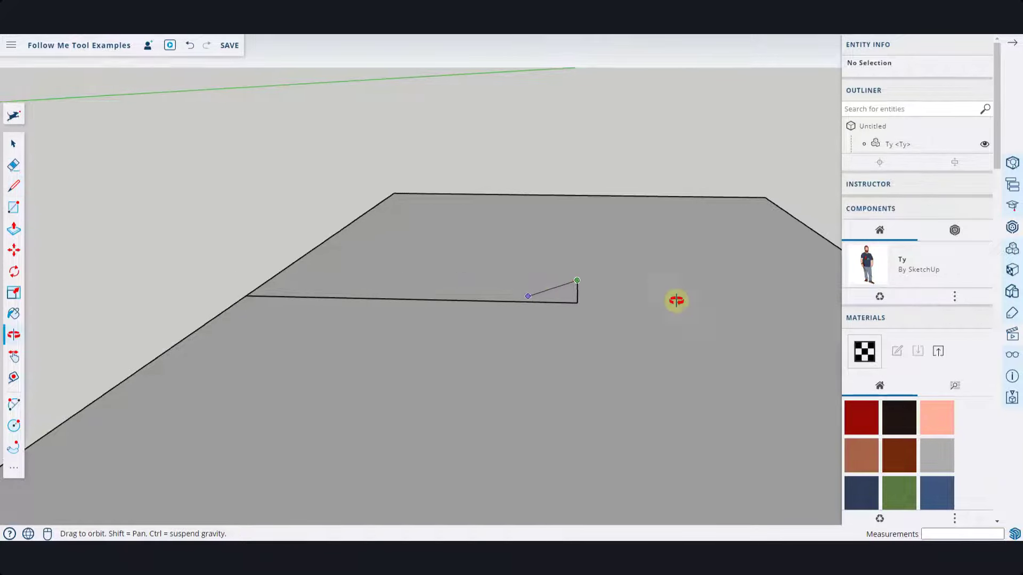
Draw an upright rectangular profile about 5 3/8" high on the line between the side edge's midpoint and the face's centre
middle_drag(676, 299, 635, 310)
click(644, 309)
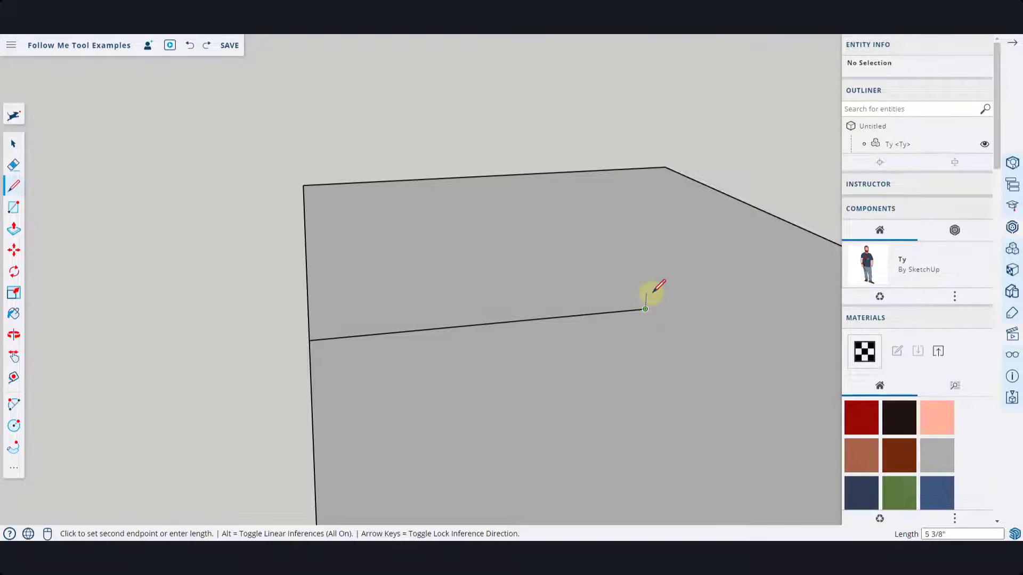
click(646, 293)
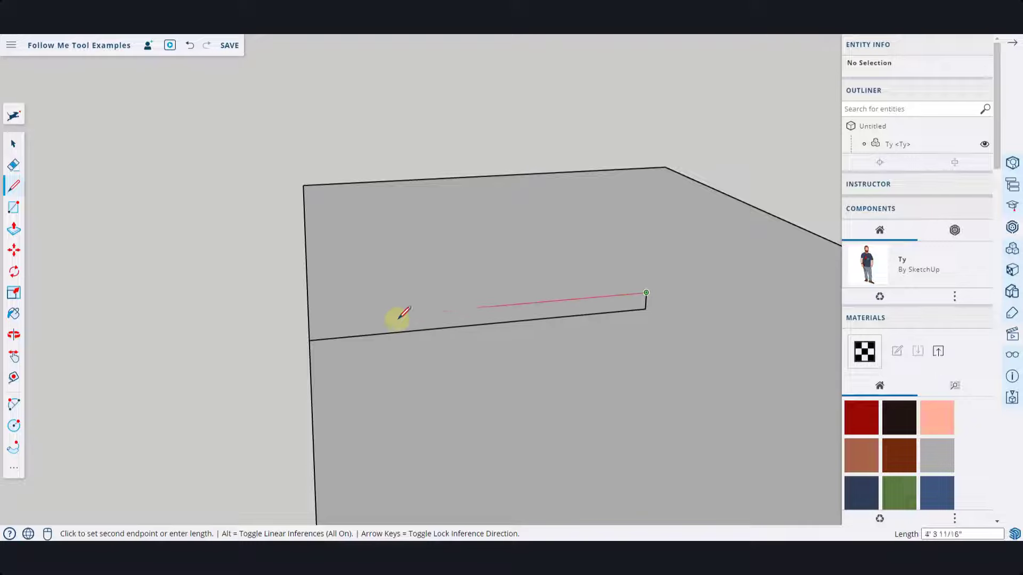
click(310, 339)
mouse_move(521, 365)
middle_down()
mouse_move(383, 333)
mouse_move(420, 329)
middle_up()
scroll(362, 307, up, 3)
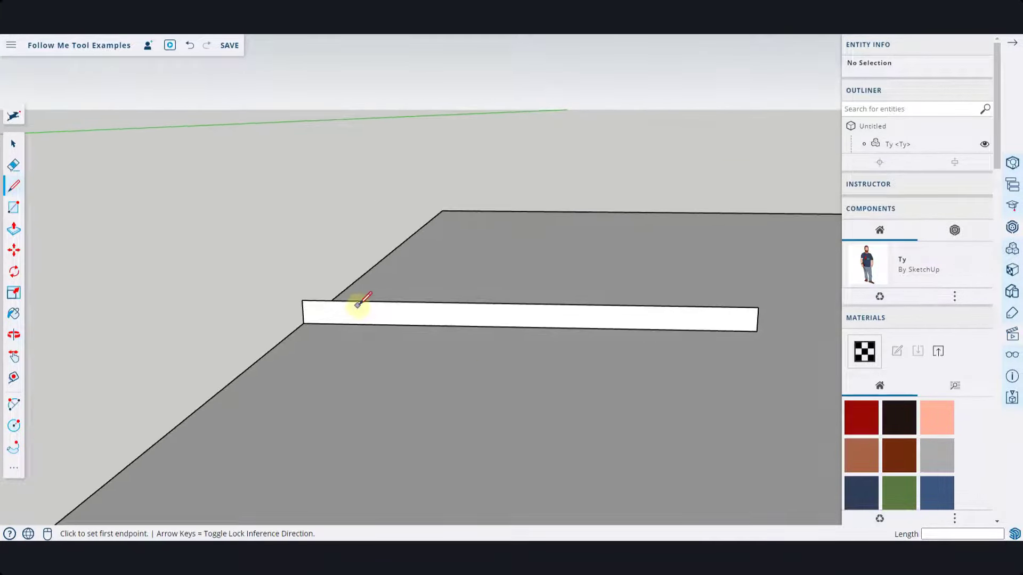
Cut a rectangular notch about 5 1/8" wide and 2 7/16" deep into the profile's upper edge near its outer end
key(r)
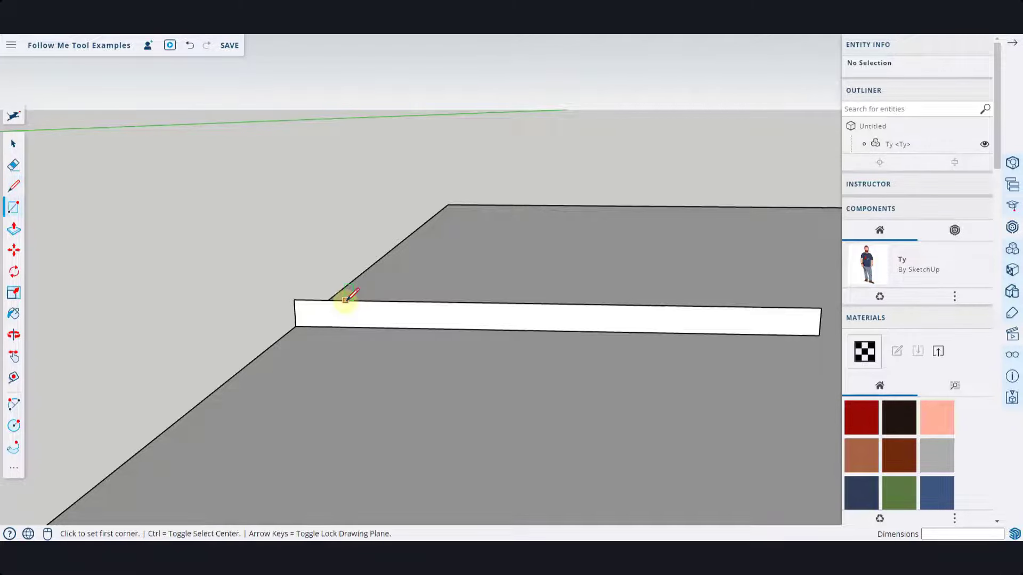
click(347, 299)
scroll(353, 301, up, 1)
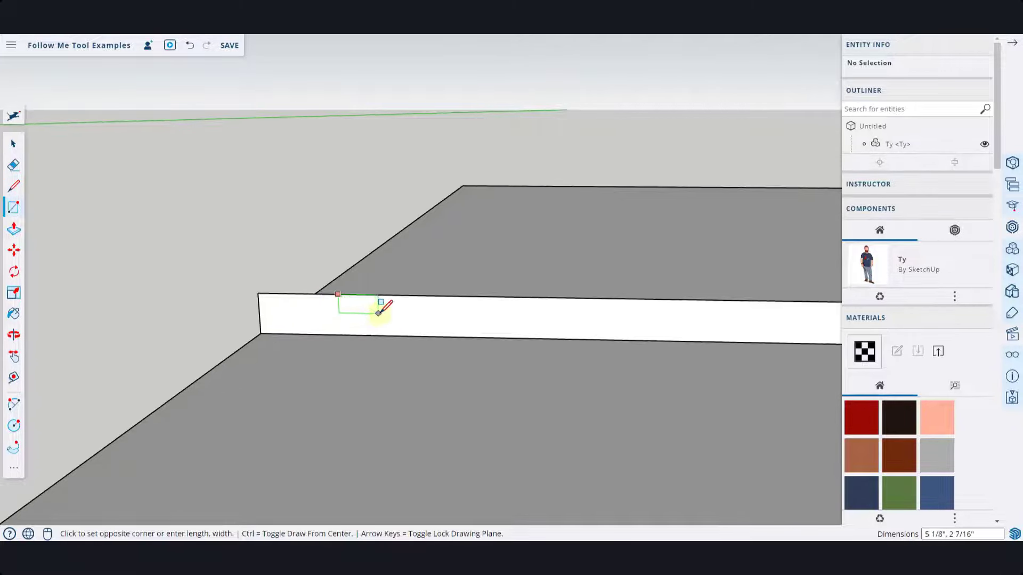
click(375, 306)
key(e)
click(360, 294)
Cut a long, shallow rectangular recess along the profile's upper edge, from just past the notch to the profile's inner end
middle_drag(309, 284, 523, 299)
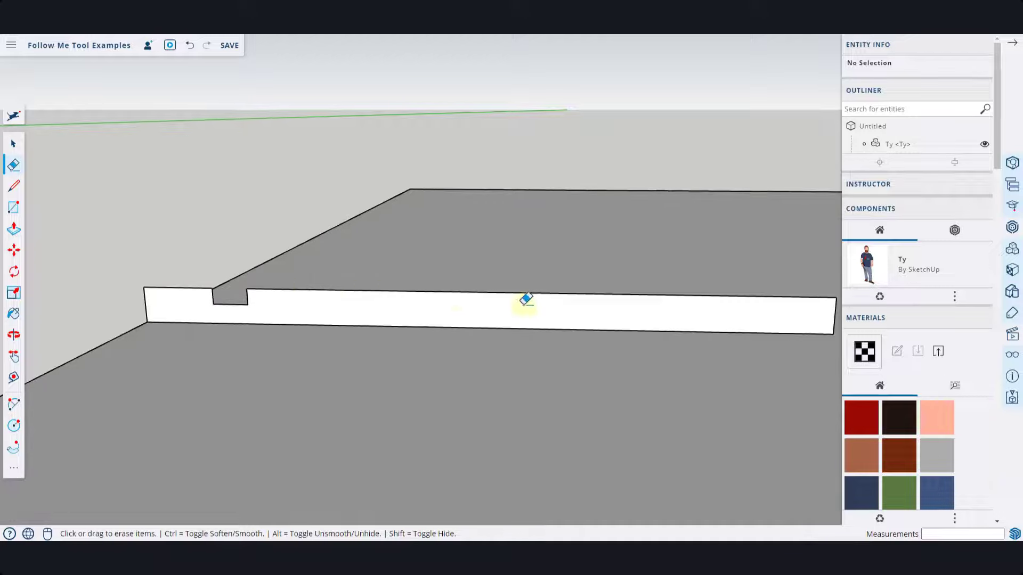
key(space)
key(r)
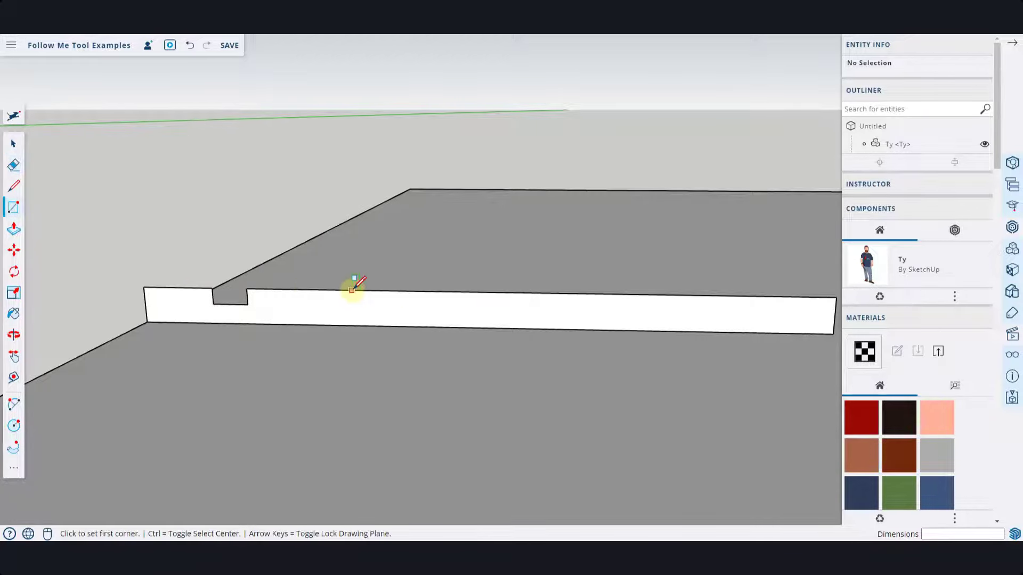
click(354, 291)
scroll(353, 291, down, 1)
click(684, 307)
key(e)
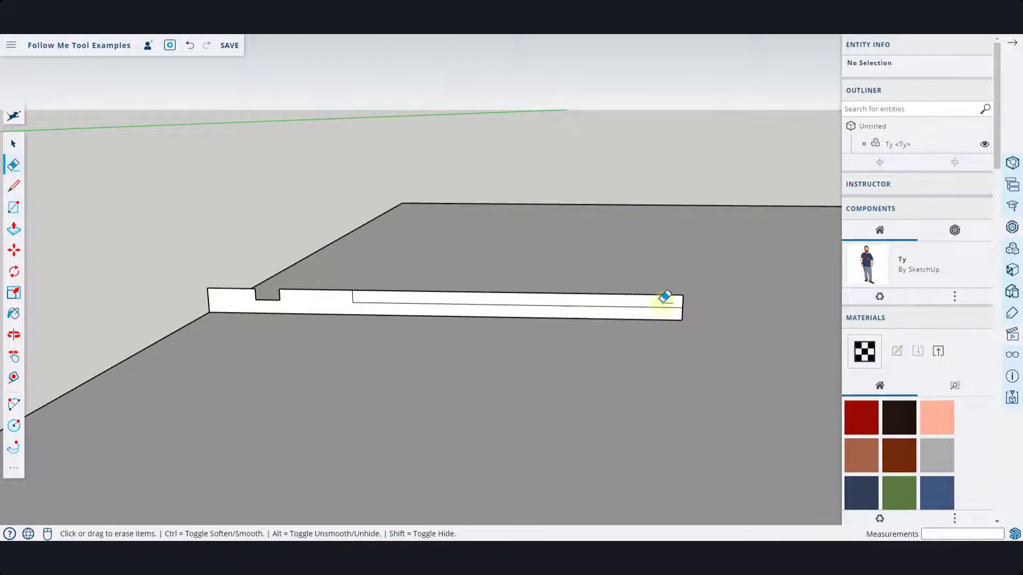
click(682, 294)
scroll(547, 287, down, 2)
mouse_move(547, 288)
middle_down()
mouse_move(402, 333)
mouse_move(505, 327)
mouse_move(502, 303)
mouse_move(537, 297)
middle_up()
scroll(501, 325, down, 2)
scroll(478, 303, down, 2)
key(space)
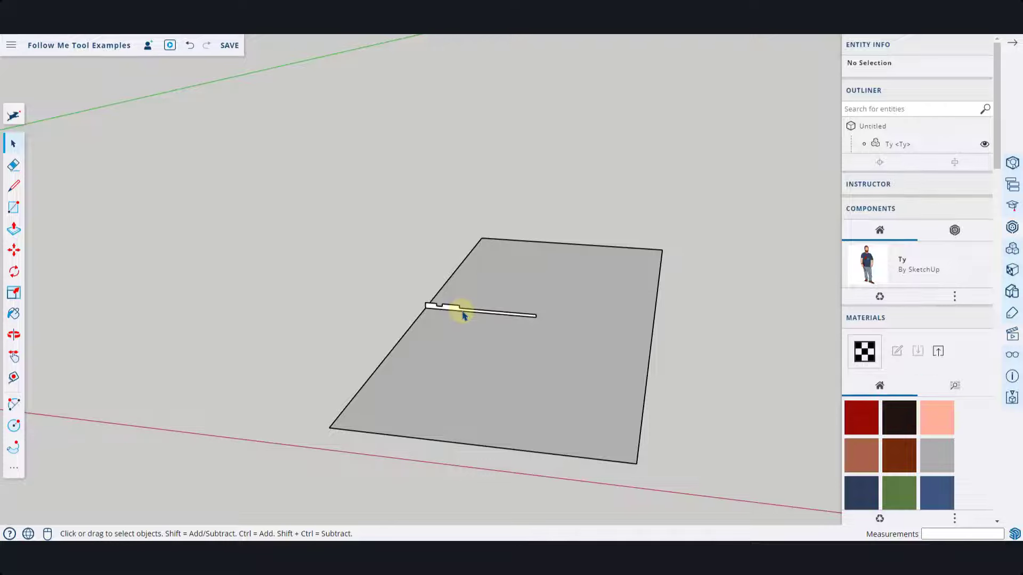
Preselect the large rectangular face and extrude the notched profile around its perimeter with Follow Me
scroll(541, 314, up, 2)
scroll(463, 262, down, 2)
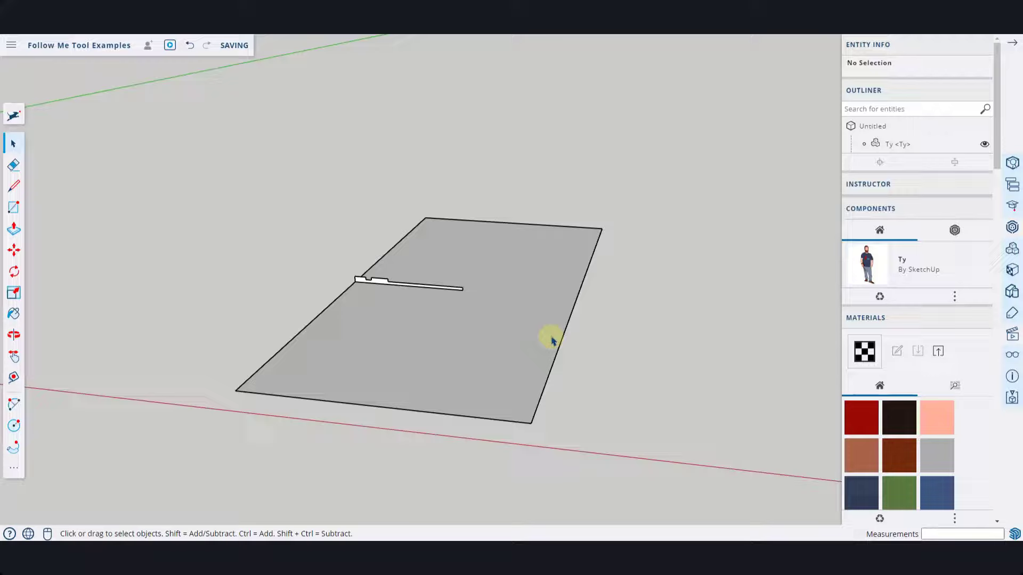
click(542, 320)
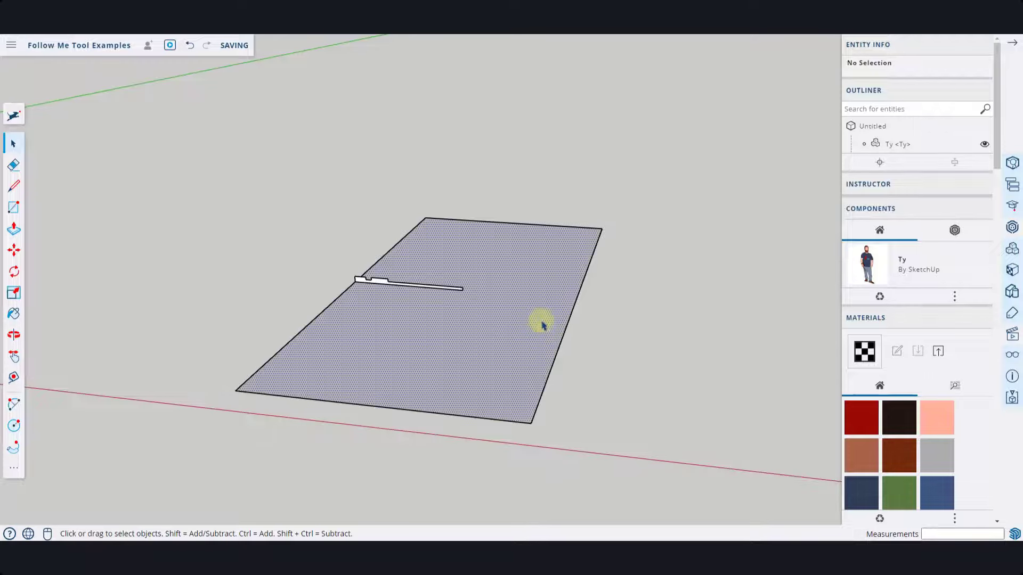
scroll(462, 358, up, 2)
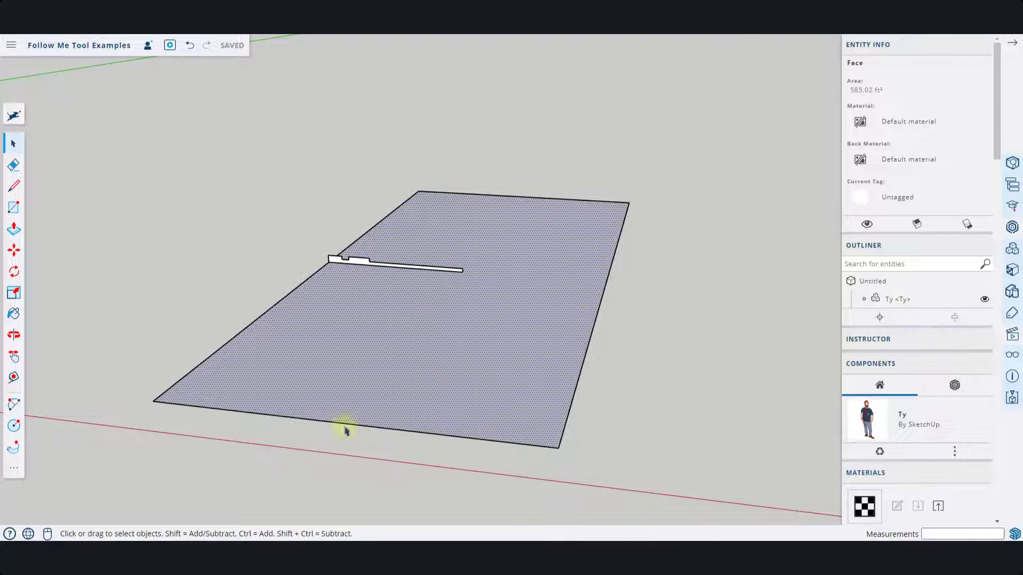
scroll(511, 238, up, 2)
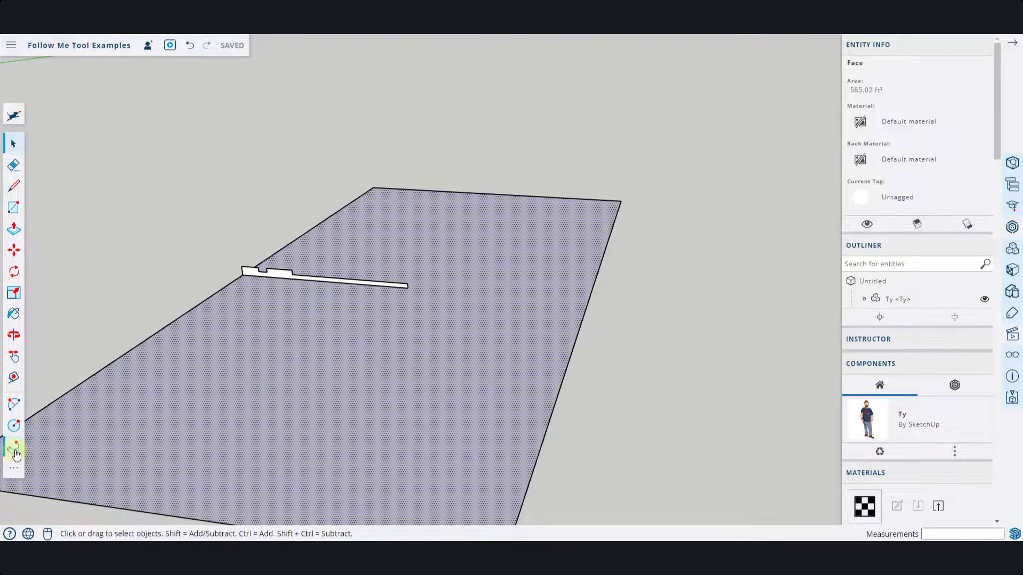
click(15, 449)
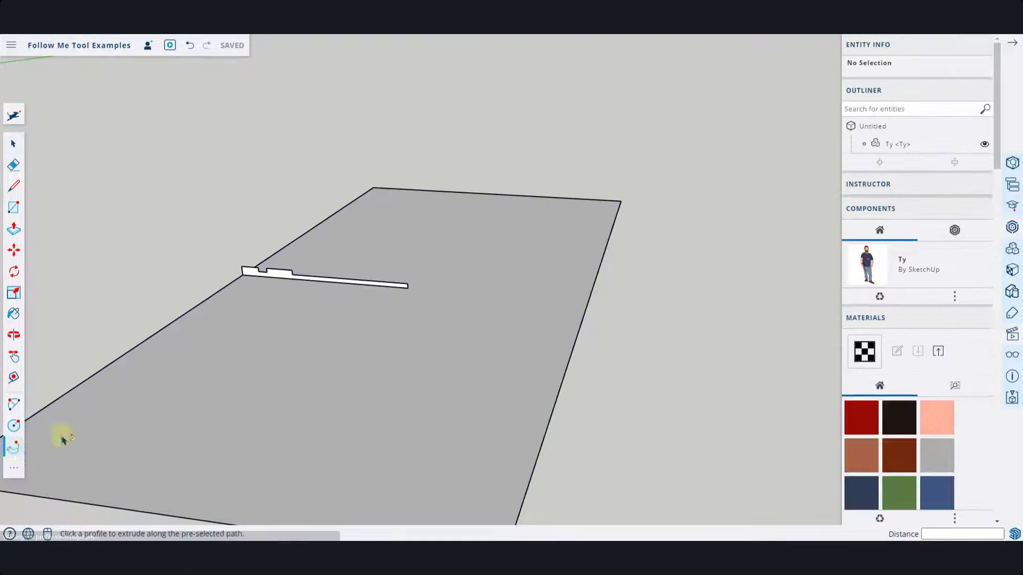
click(280, 277)
scroll(326, 295, down, 3)
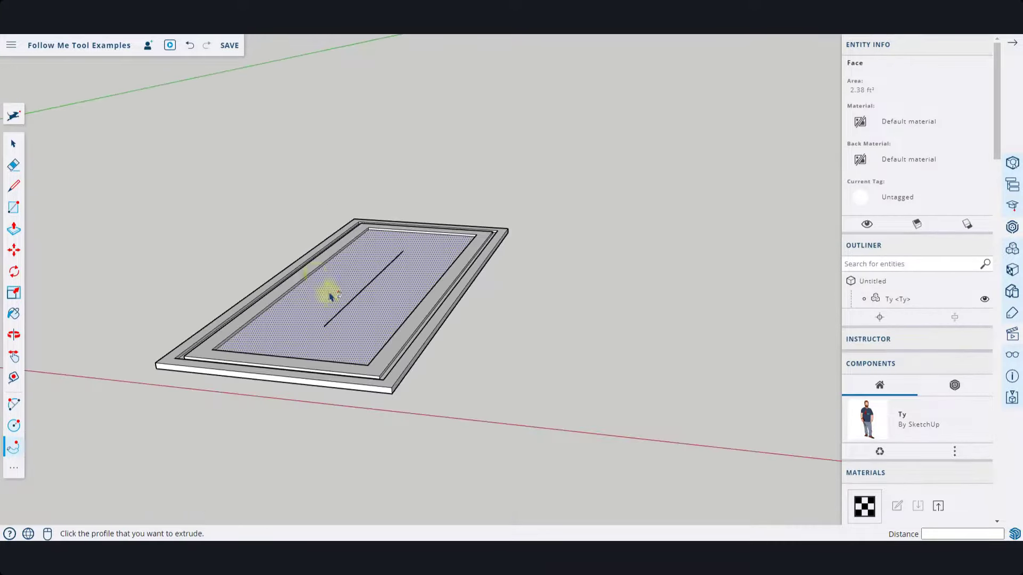
middle_drag(325, 293, 331, 386)
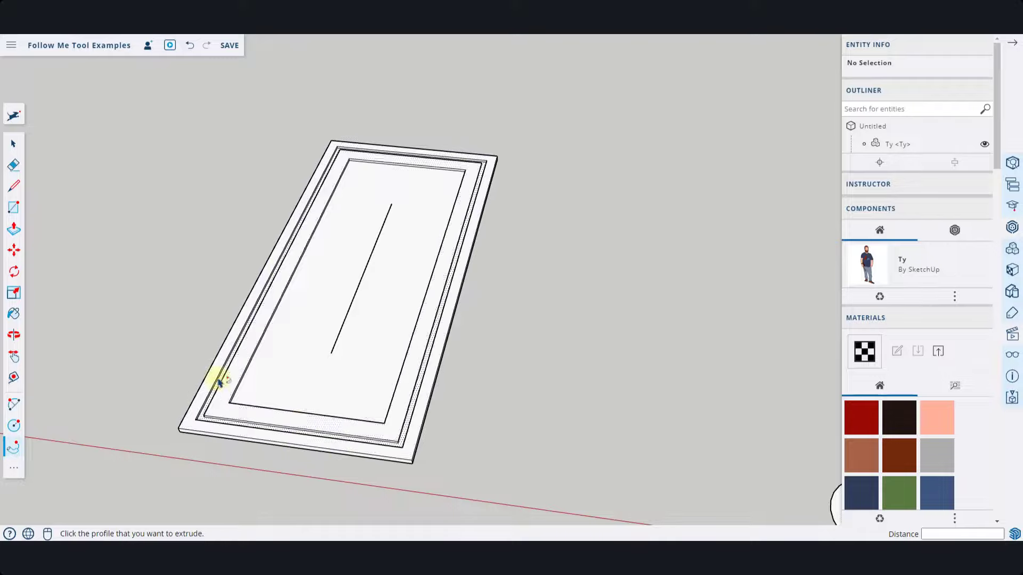
Erase the leftover centre line segments from the middle of the extruded panel
key(e)
click(365, 267)
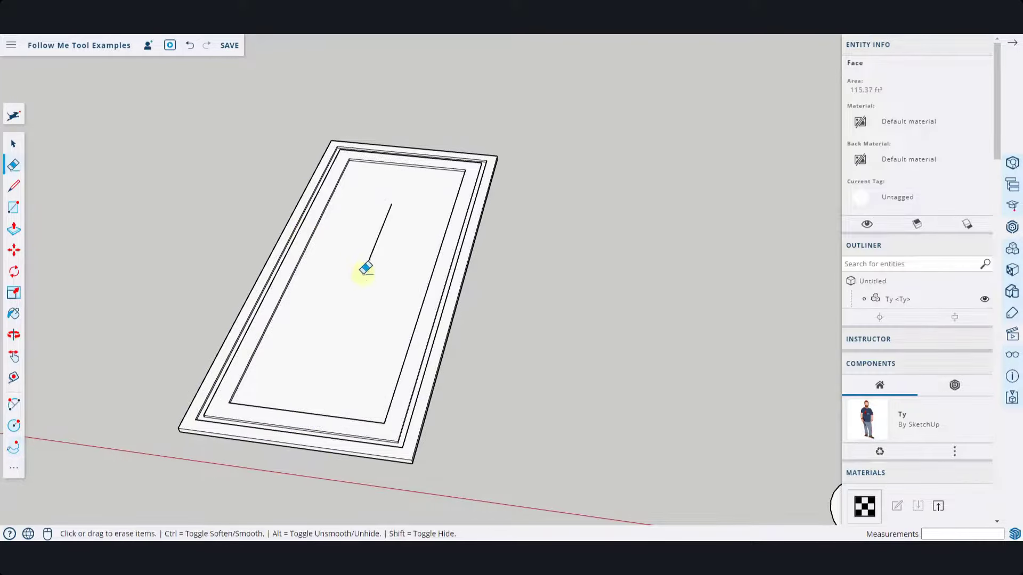
click(379, 234)
mouse_move(367, 353)
middle_down()
mouse_move(406, 306)
mouse_move(418, 143)
mouse_move(267, 269)
mouse_move(350, 353)
middle_up()
key(space)
Draw a tall vertical line up from the centre of the flat circle next to the panel
scroll(323, 373, up, 1)
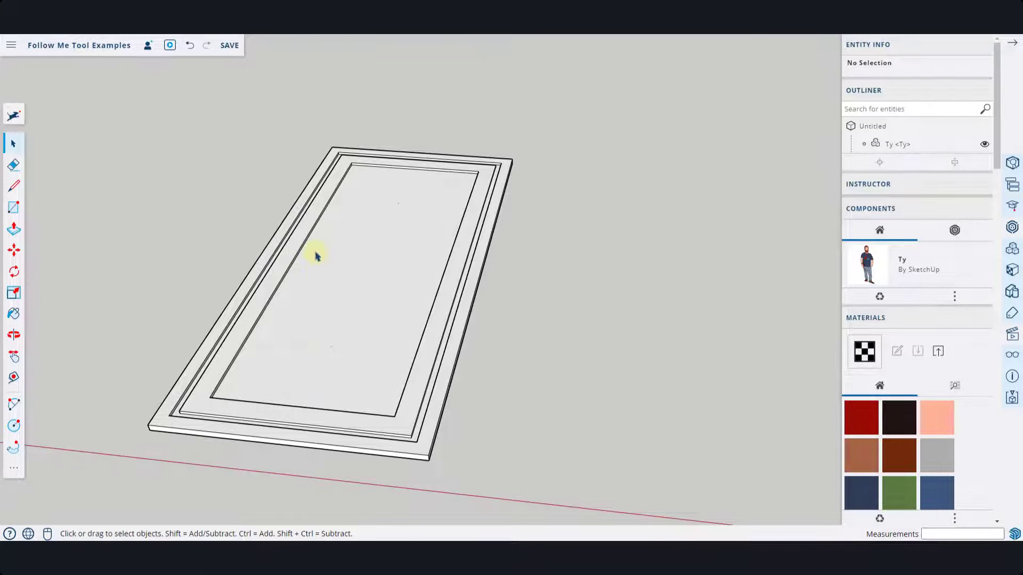
scroll(286, 236, down, 5)
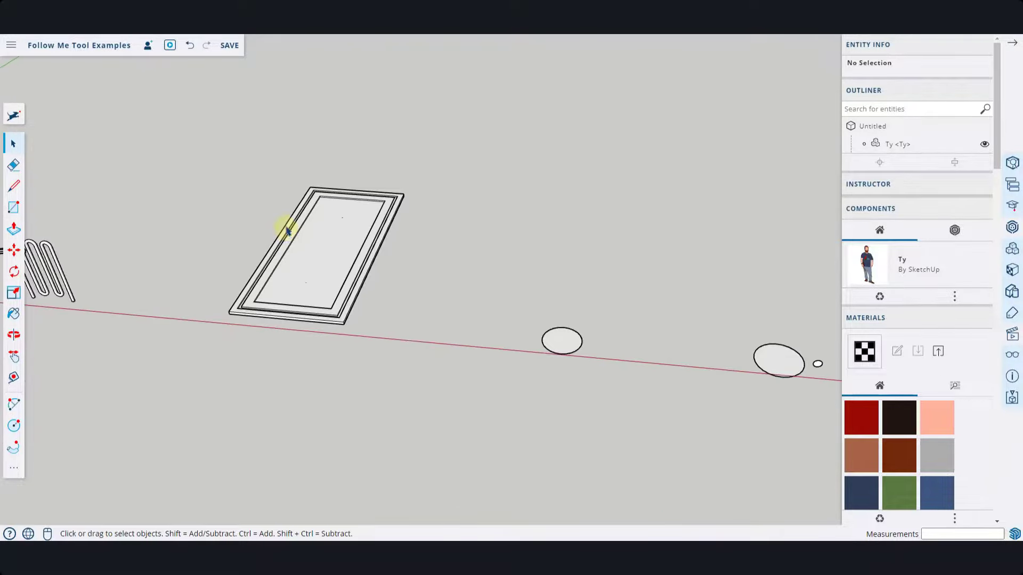
scroll(493, 321, up, 2)
scroll(437, 298, up, 3)
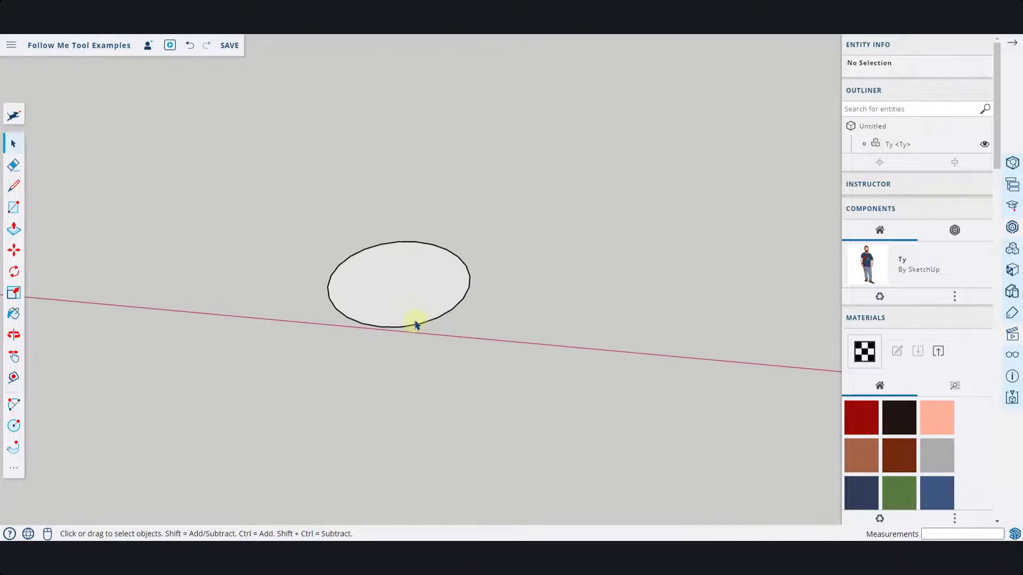
middle_drag(416, 320, 411, 267)
scroll(500, 285, down, 5)
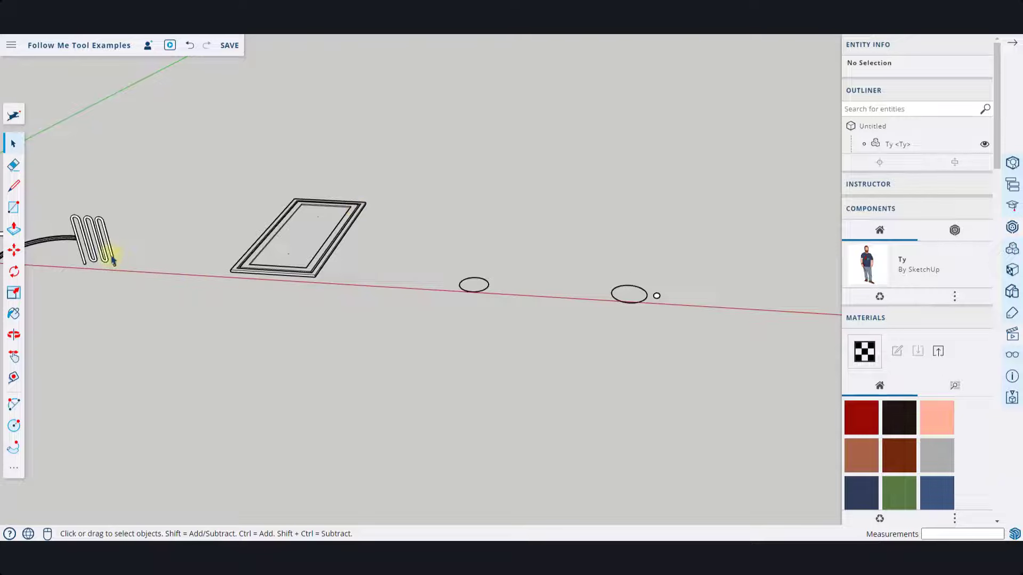
scroll(473, 285, up, 6)
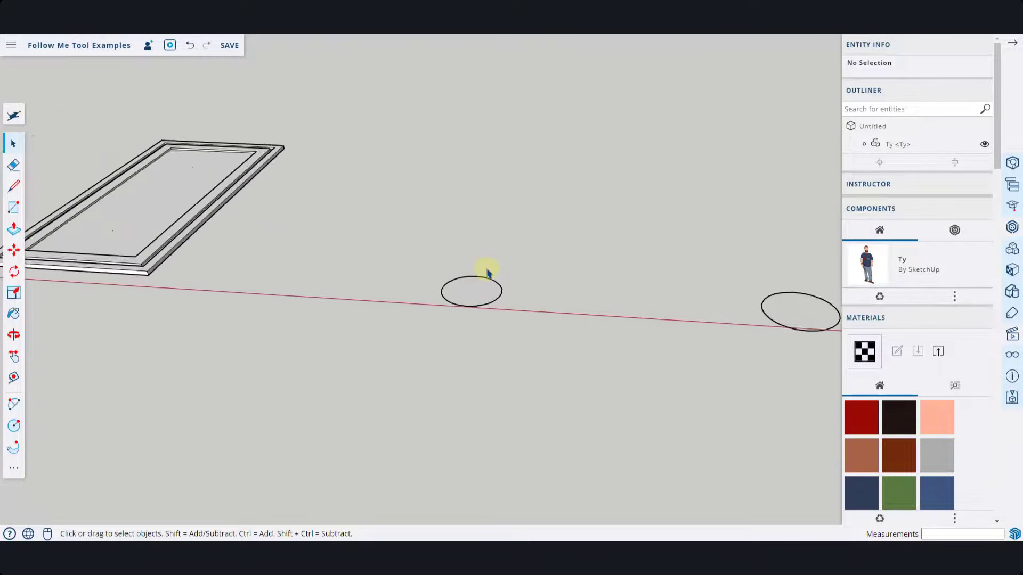
scroll(470, 309, up, 2)
key(l)
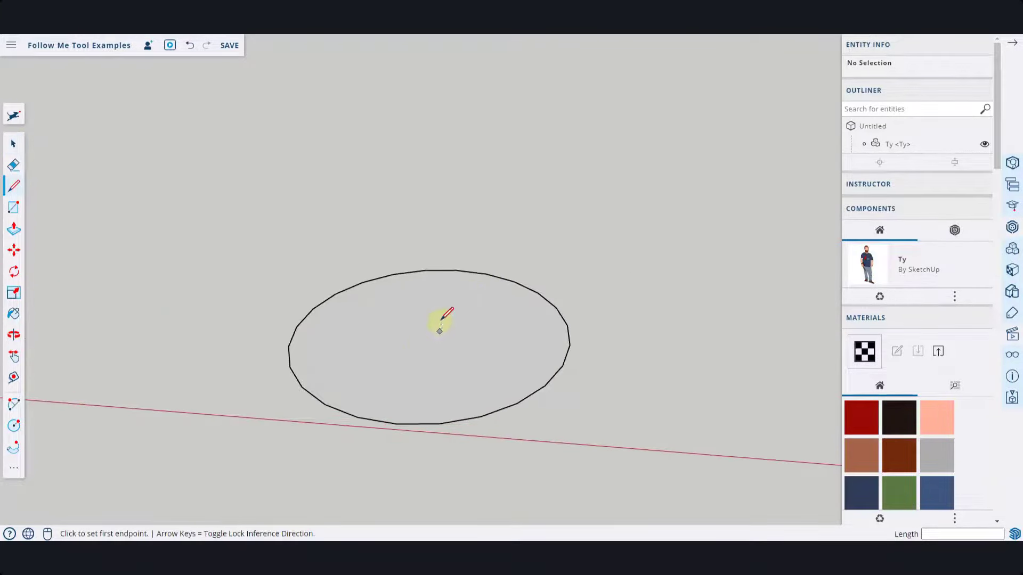
click(431, 335)
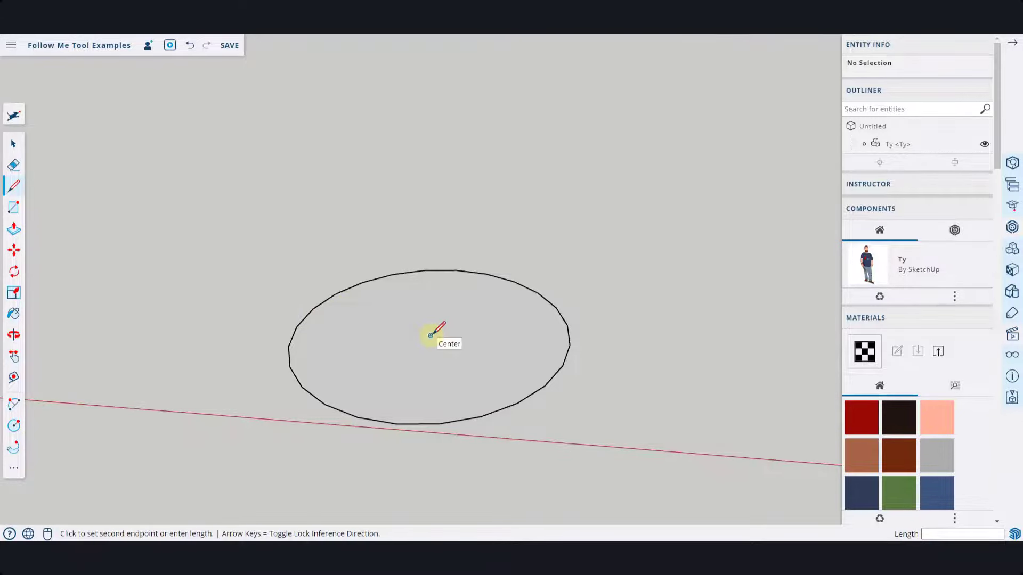
scroll(430, 334, down, 3)
click(415, 67)
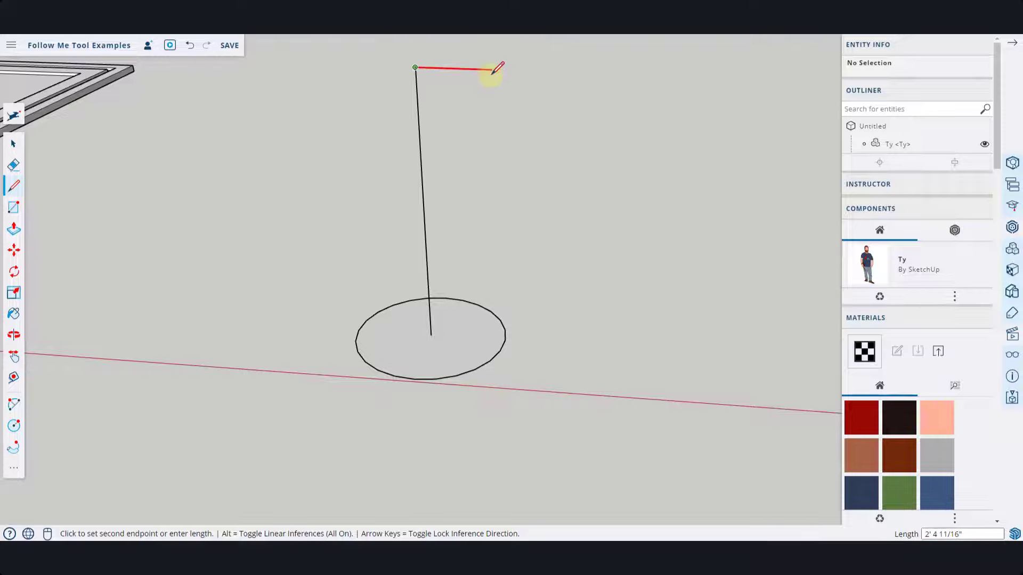
Complete an upright rectangular face about 2' 8 15/16" wide between the vertical line and the circle's edge along the red axis
key(Right)
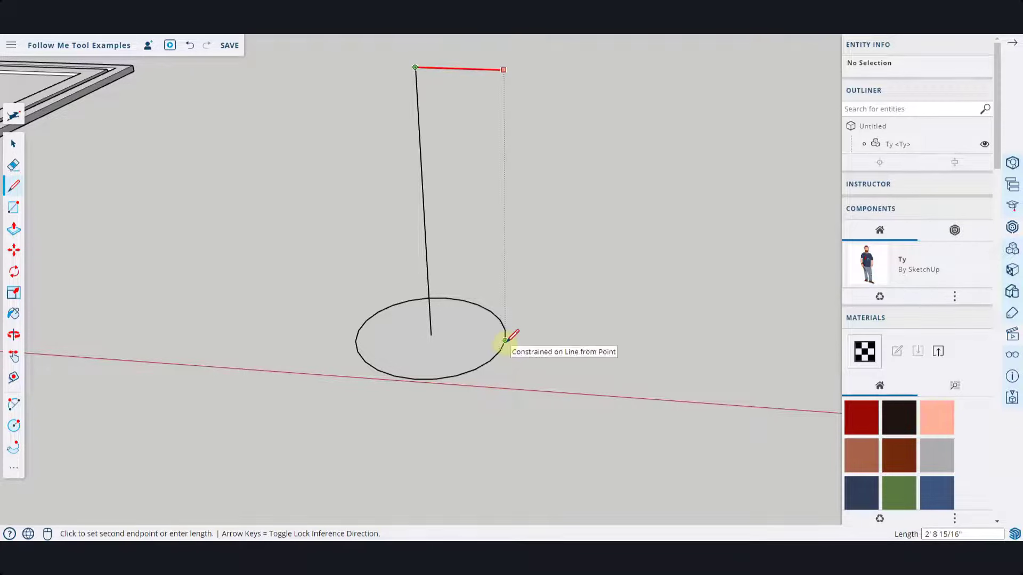
click(505, 340)
click(503, 339)
click(432, 334)
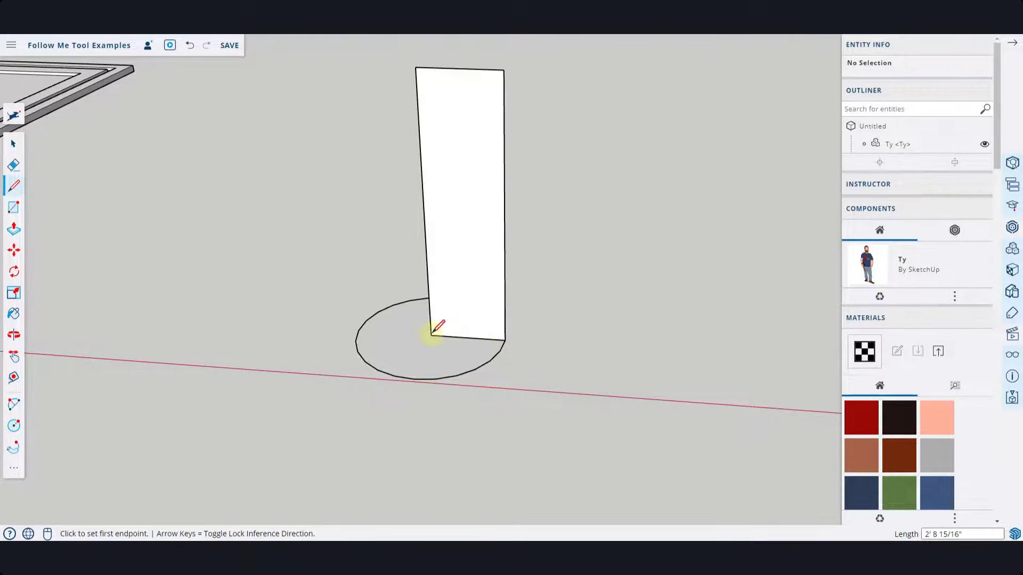
Draw the goblet's bowl outline on the upright face with an arc bulging about 8 1/16" and a tangent arc curving in to the stem
middle_drag(473, 333, 519, 217)
scroll(482, 155, down, 3)
scroll(495, 88, up, 2)
key(a)
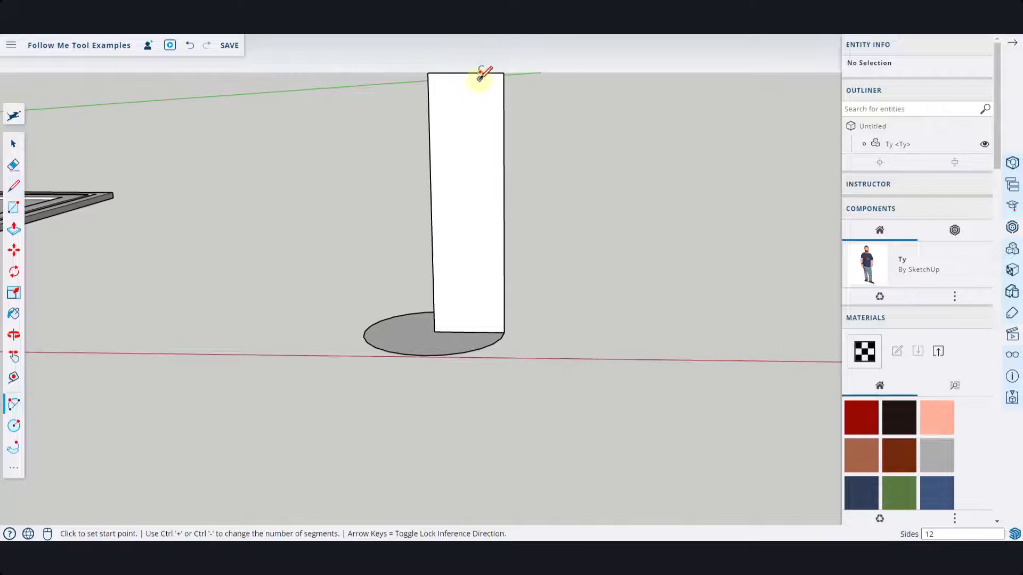
click(474, 74)
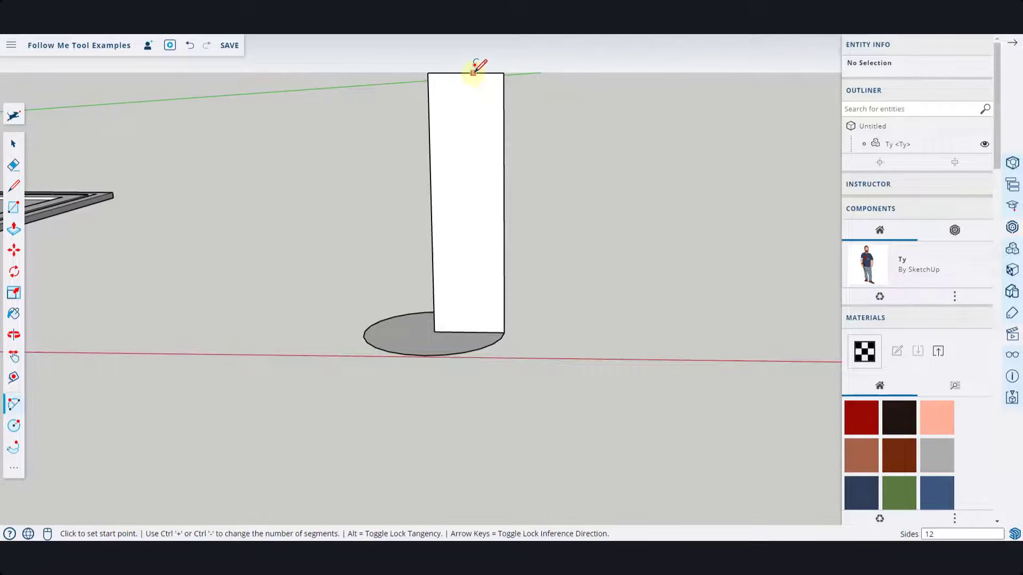
click(475, 191)
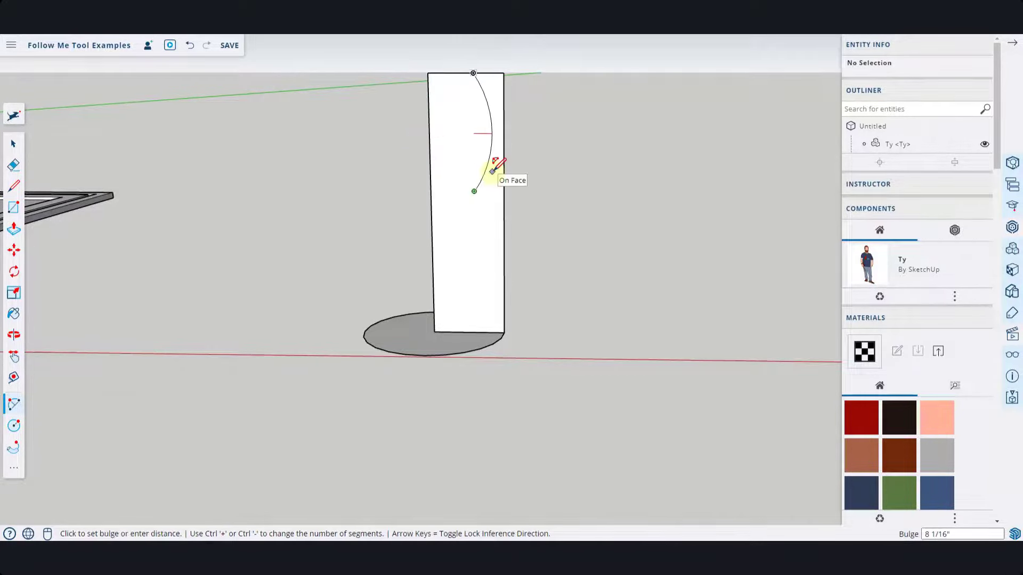
click(492, 170)
click(474, 191)
scroll(463, 194, up, 2)
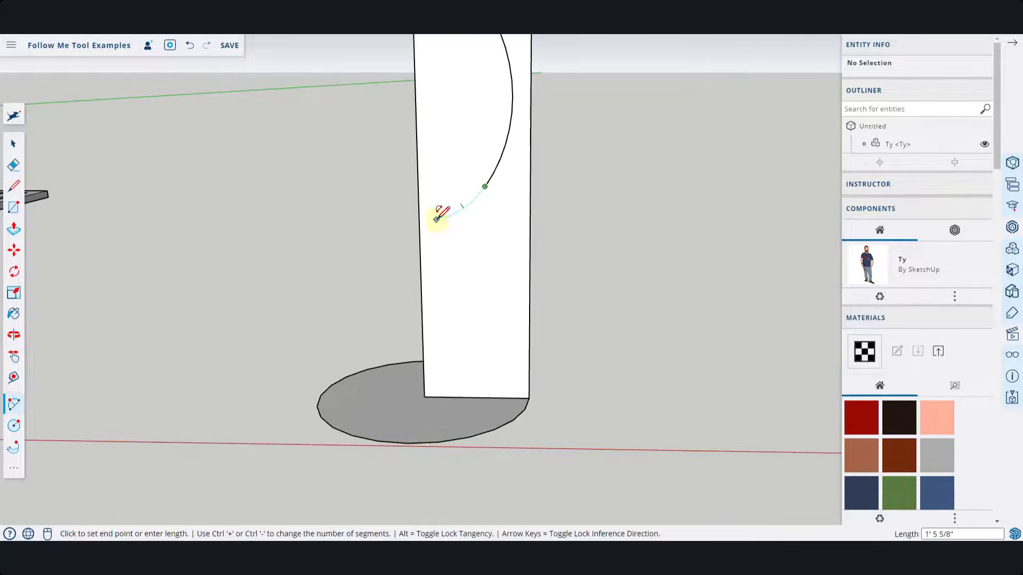
click(437, 219)
Continue the goblet outline with a long stem arc and a short arc for the foot near the face's base
click(443, 379)
scroll(489, 385, up, 3)
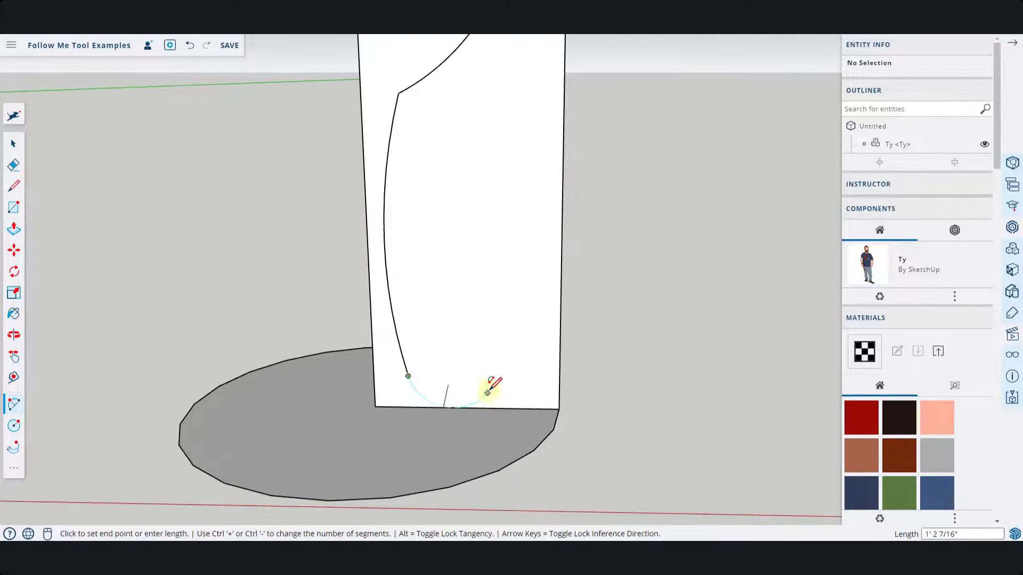
click(488, 393)
Erase the face and edges outside the arcs so only the half-goblet profile remains on the circle
scroll(512, 237, down, 3)
key(e)
scroll(535, 145, down, 3)
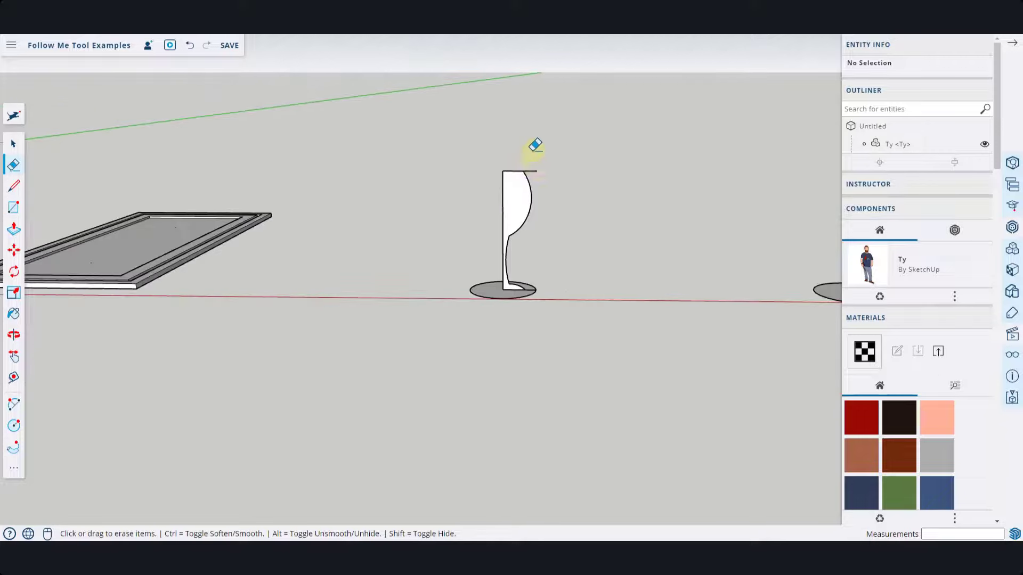
scroll(539, 169, up, 3)
scroll(578, 205, down, 3)
middle_drag(507, 130, 451, 285)
Try extruding the half-goblet profile around the preselected circular face with Follow Me, and undo the extrusion
key(space)
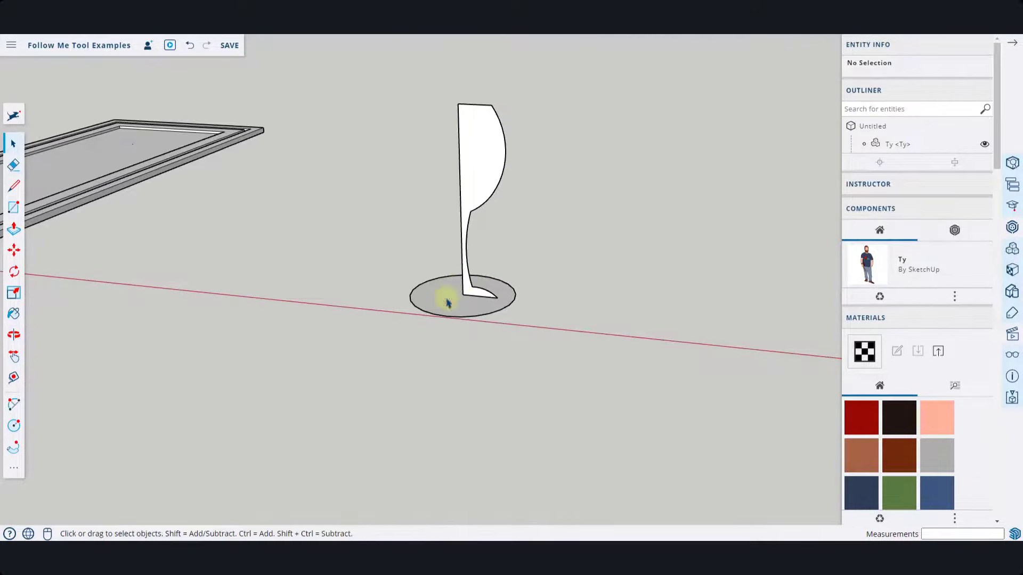
click(447, 302)
scroll(487, 160, up, 2)
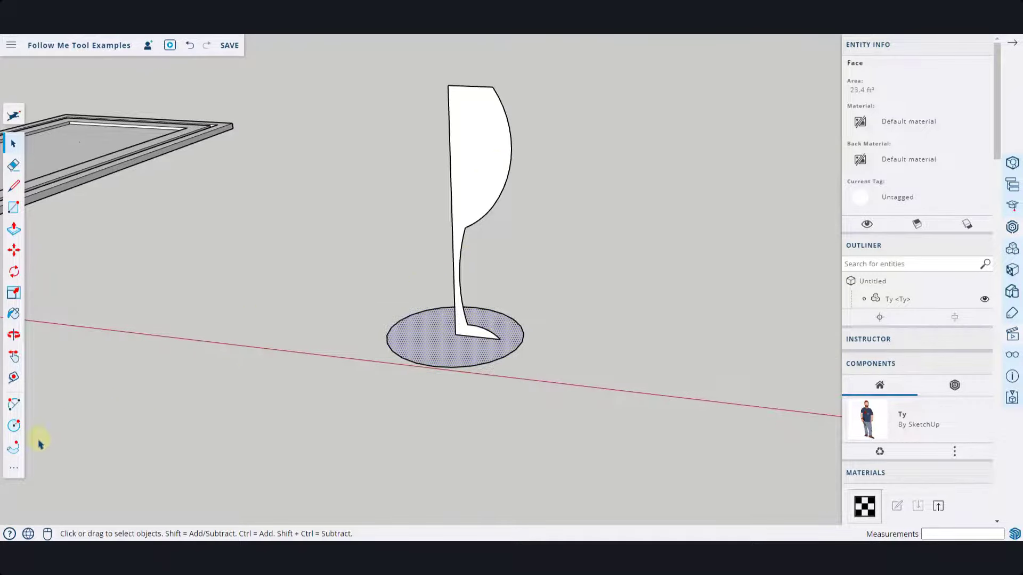
click(13, 448)
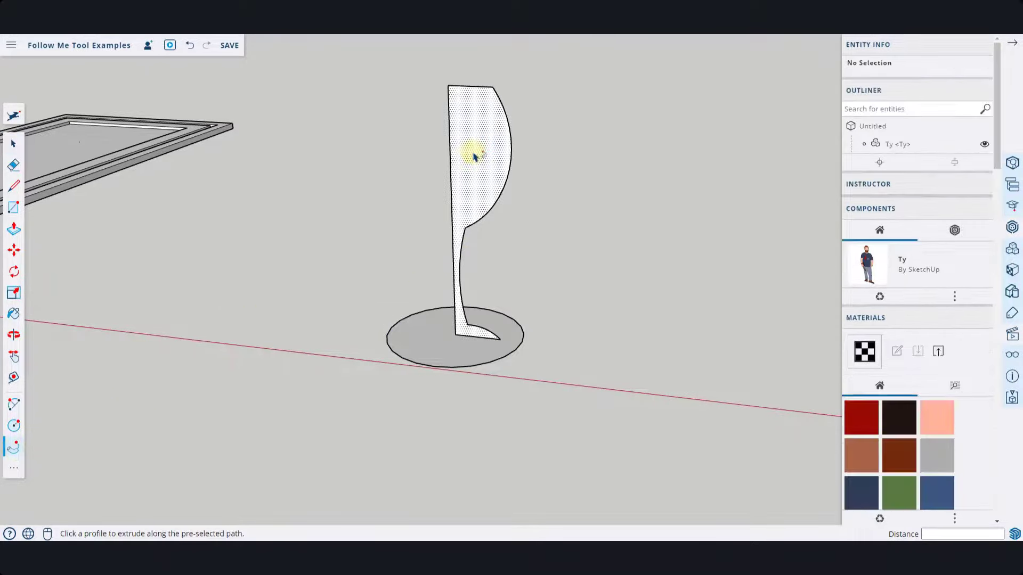
click(475, 156)
middle_drag(464, 165, 492, 147)
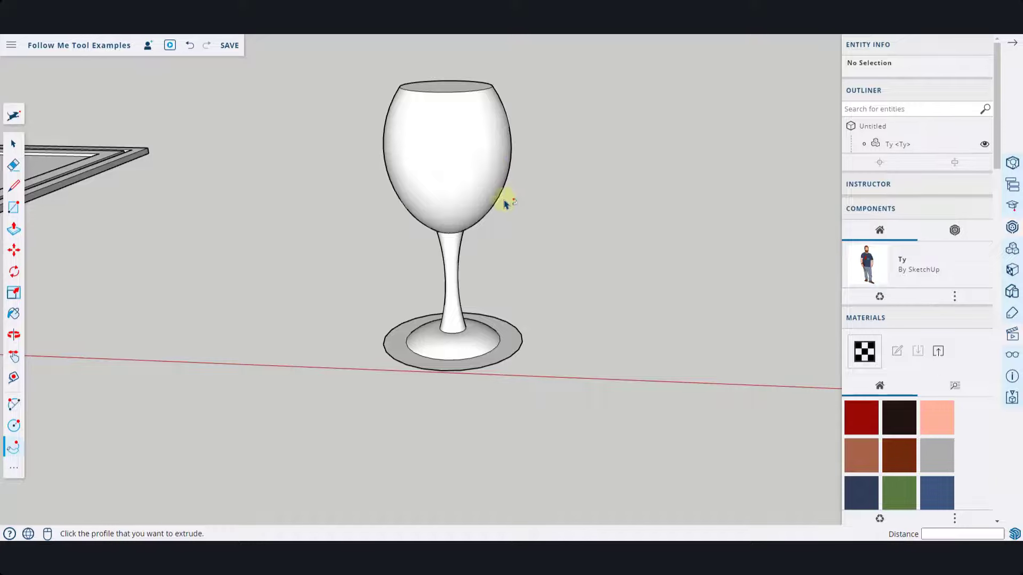
key(ctrl+z)
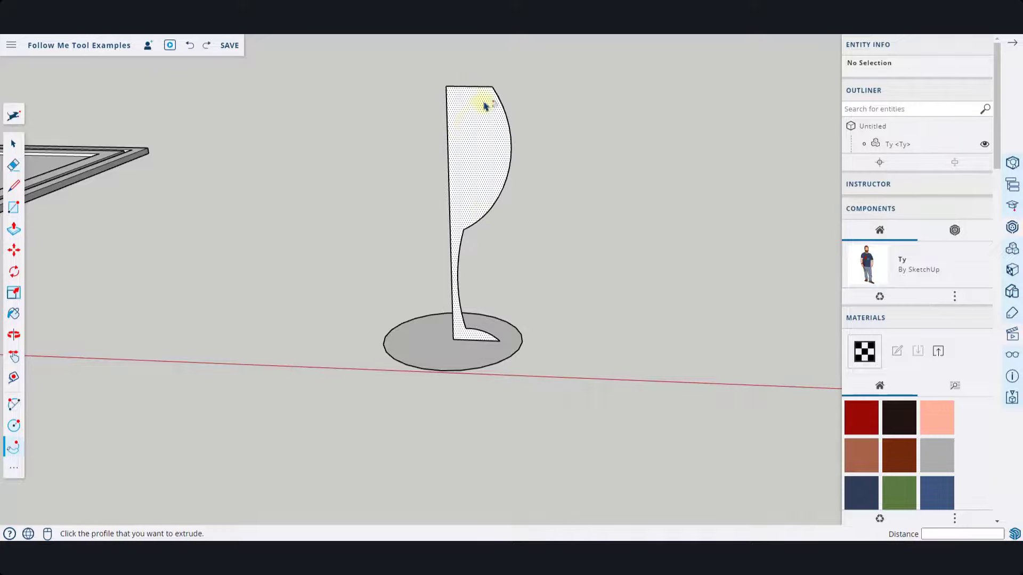
Offset the outer arc of the goblet's bowl inward by about 2 3/8"
key(space)
scroll(484, 100, up, 2)
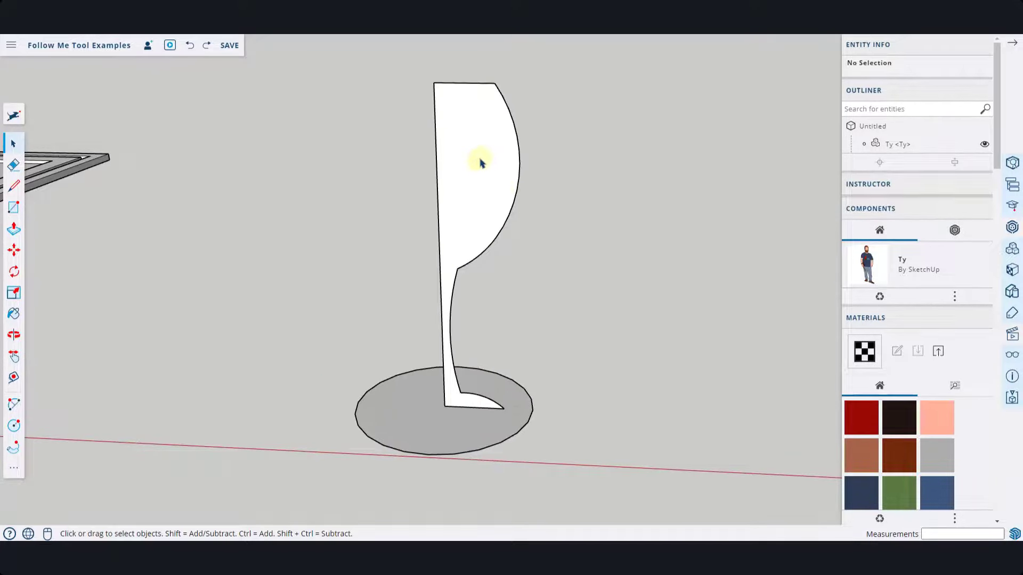
key(f)
click(508, 114)
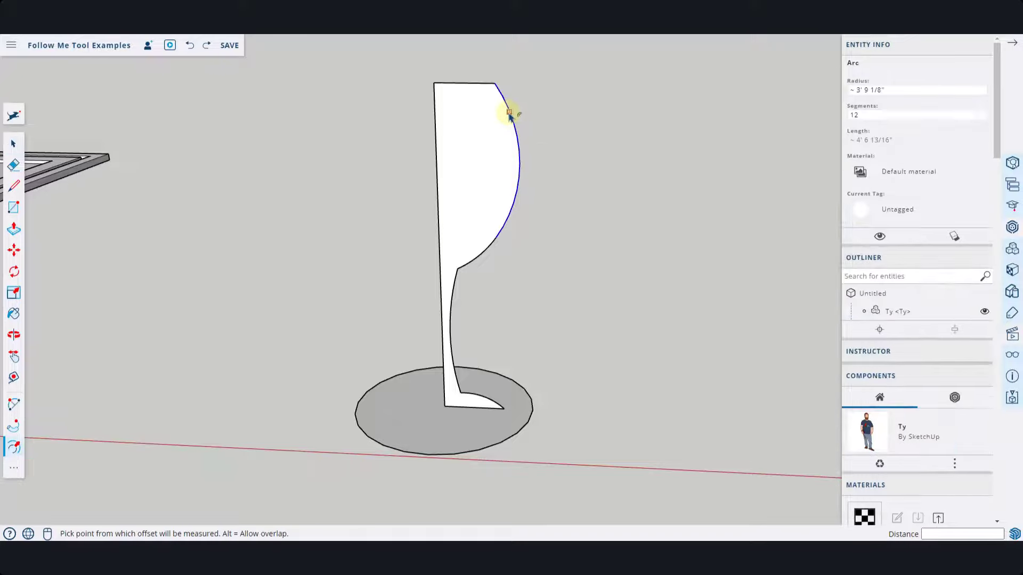
click(506, 118)
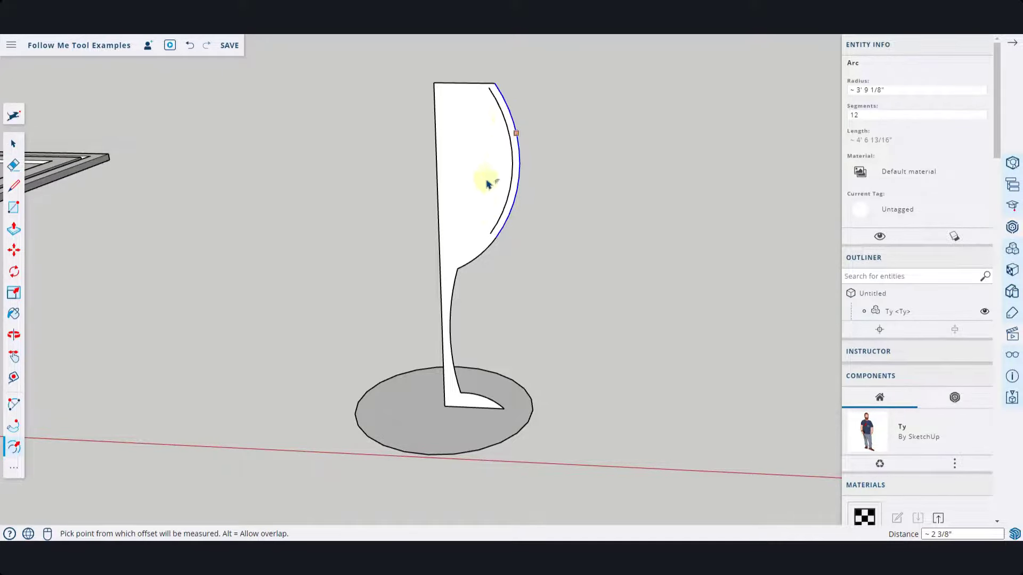
Close the bowl's inner outline with an arc about 1' 8 15/16" long from the offset's lower end to the axis edge and a short line to the rim
key(a)
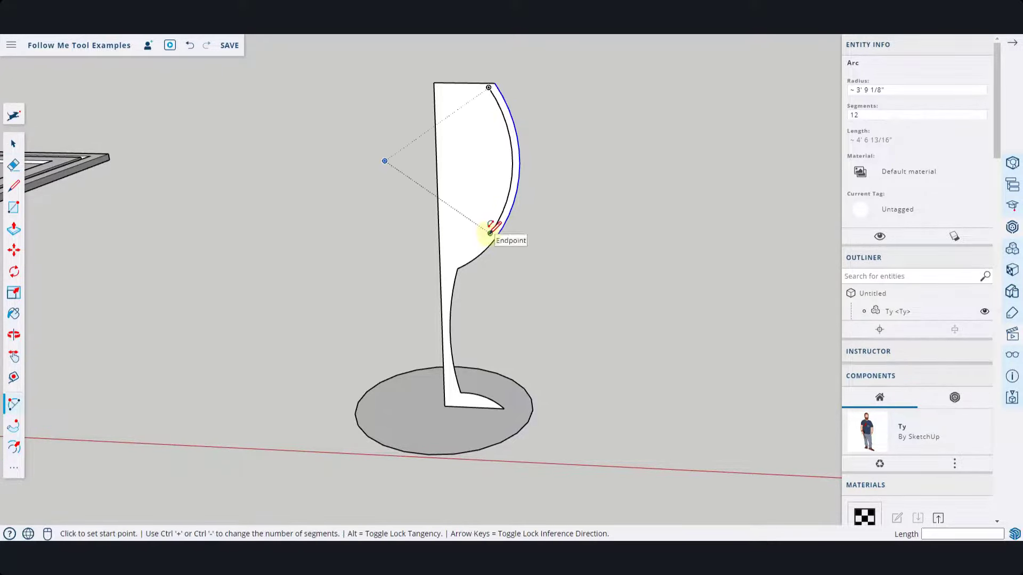
click(490, 233)
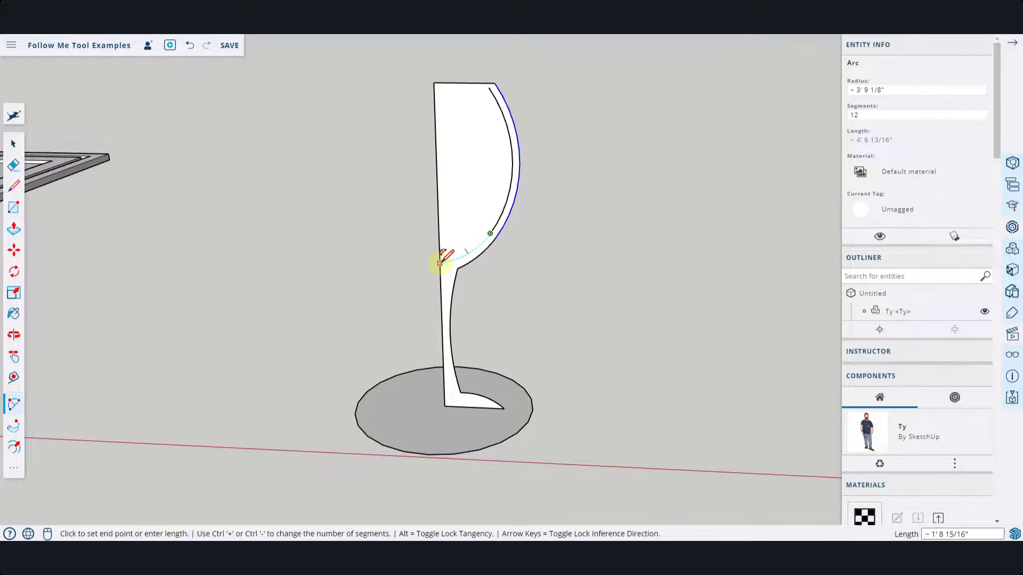
click(439, 264)
scroll(490, 83, up, 3)
key(l)
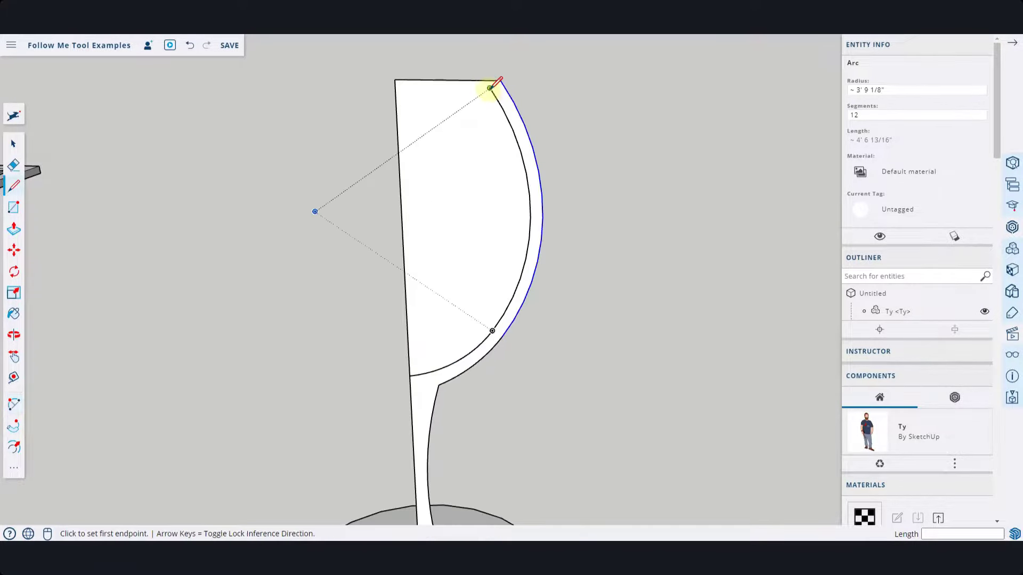
click(489, 85)
click(484, 80)
Erase the rim edge and axis edge inside the inner outline to hollow out the bowl profile
key(e)
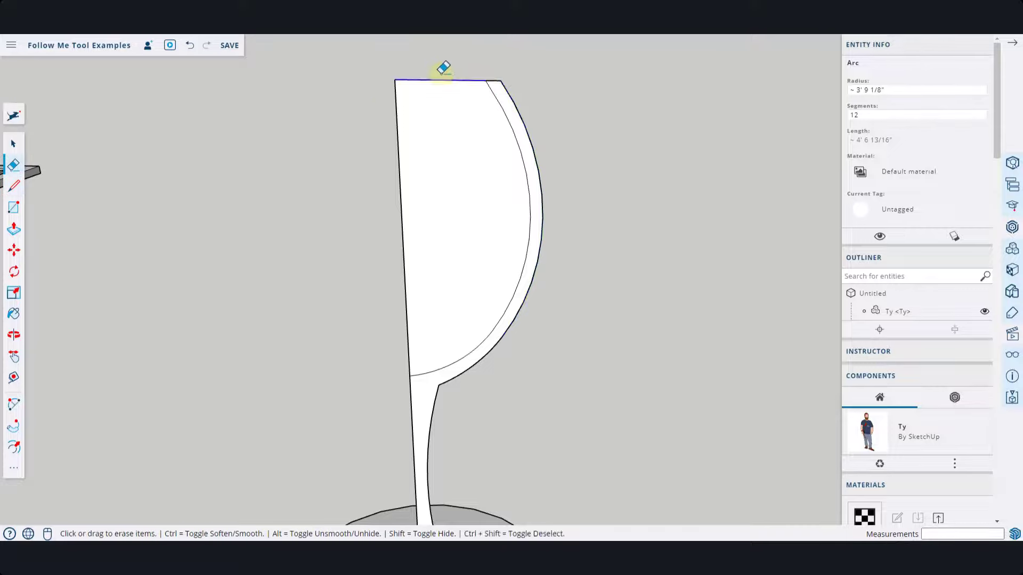
drag(441, 79, 388, 104)
scroll(411, 107, down, 5)
scroll(437, 165, up, 2)
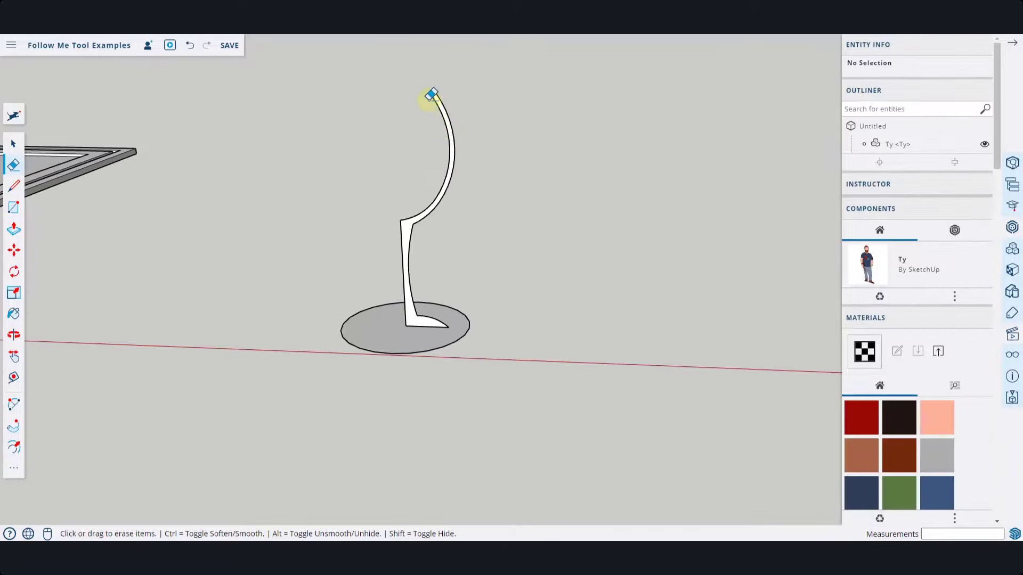
Extrude the hollowed half-goblet profile around the preselected circular face with Follow Me and inspect the rim
key(space)
click(399, 335)
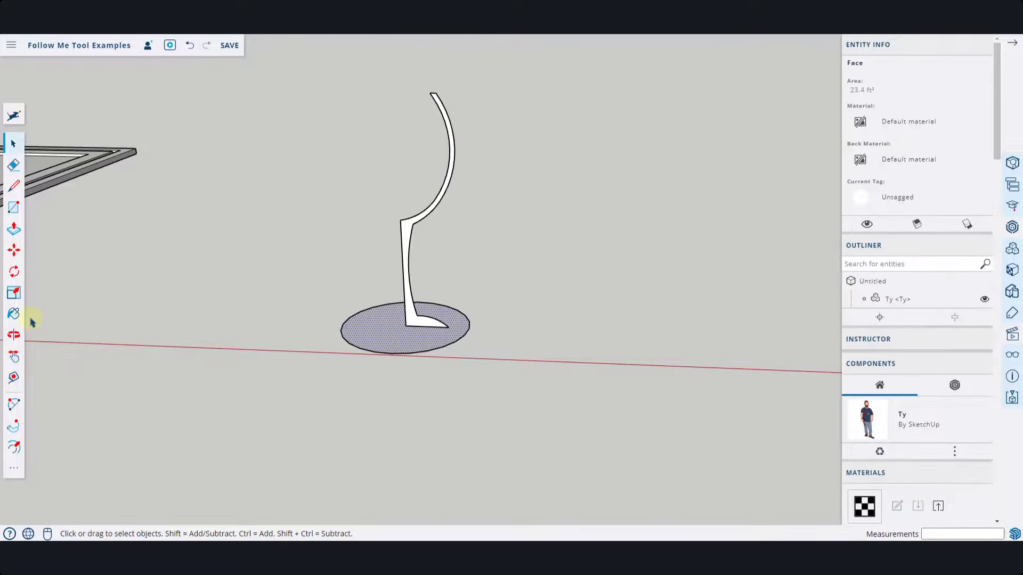
click(13, 426)
click(411, 237)
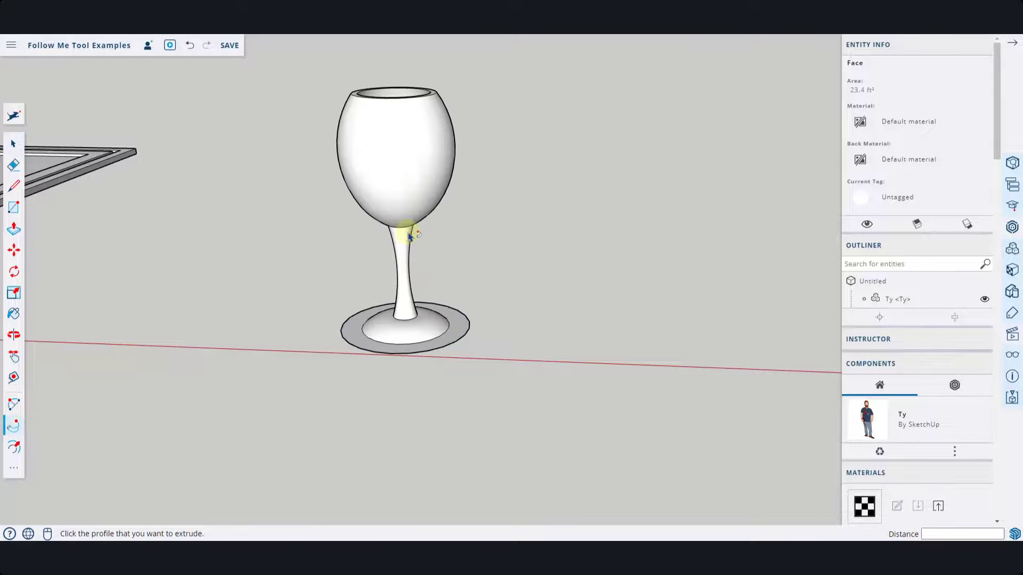
key(o)
drag(413, 124, 371, 215)
middle_drag(372, 214, 418, 75)
scroll(431, 91, up, 5)
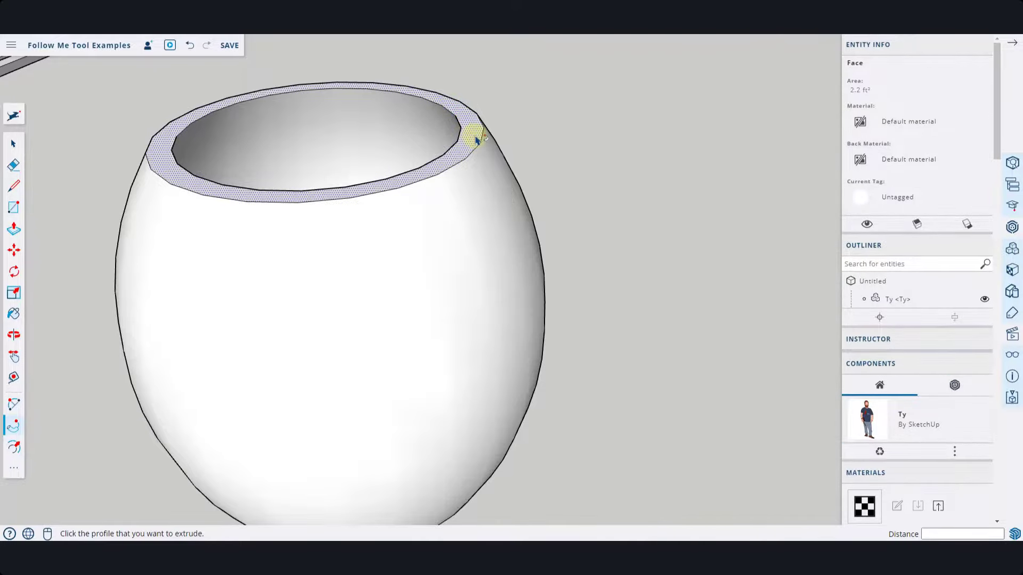
Erase the circular path face under the goblet's foot
scroll(477, 140, down, 8)
mouse_move(475, 160)
middle_down()
mouse_move(475, 133)
mouse_move(477, 227)
mouse_move(484, 151)
mouse_move(474, 201)
mouse_move(484, 290)
middle_up()
key(e)
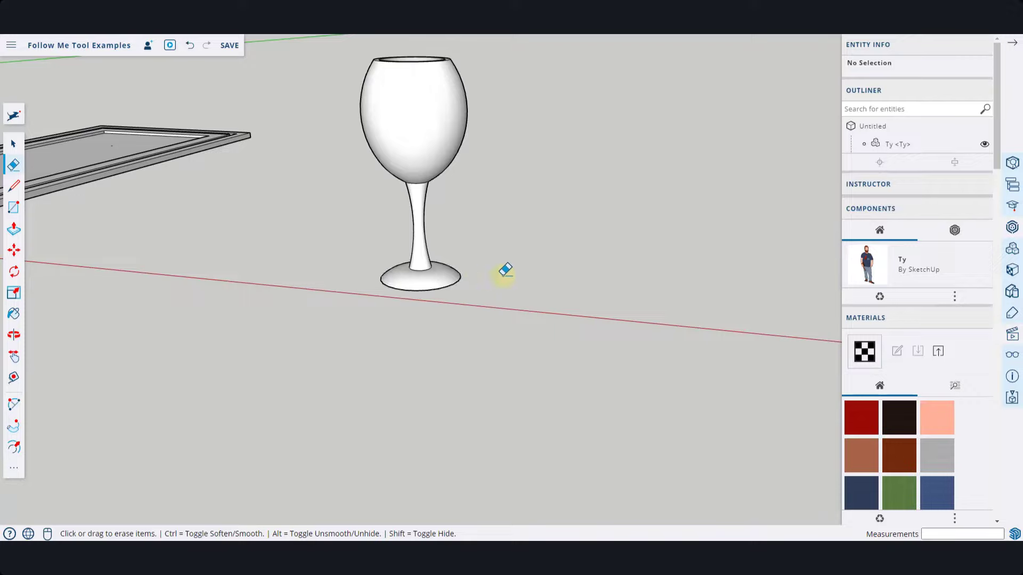
scroll(464, 199, down, 5)
scroll(457, 180, up, 3)
scroll(453, 178, up, 3)
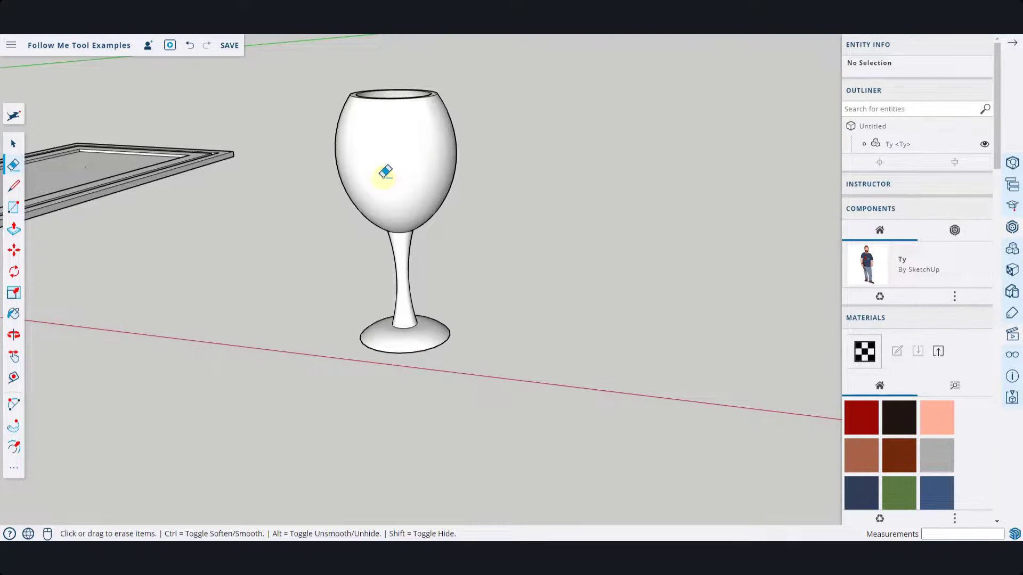
Copy the small upright circle beside the flat circular face twice along the red axis, placing the first copy about 1' 7 9/16" away
key(space)
scroll(320, 133, down, 5)
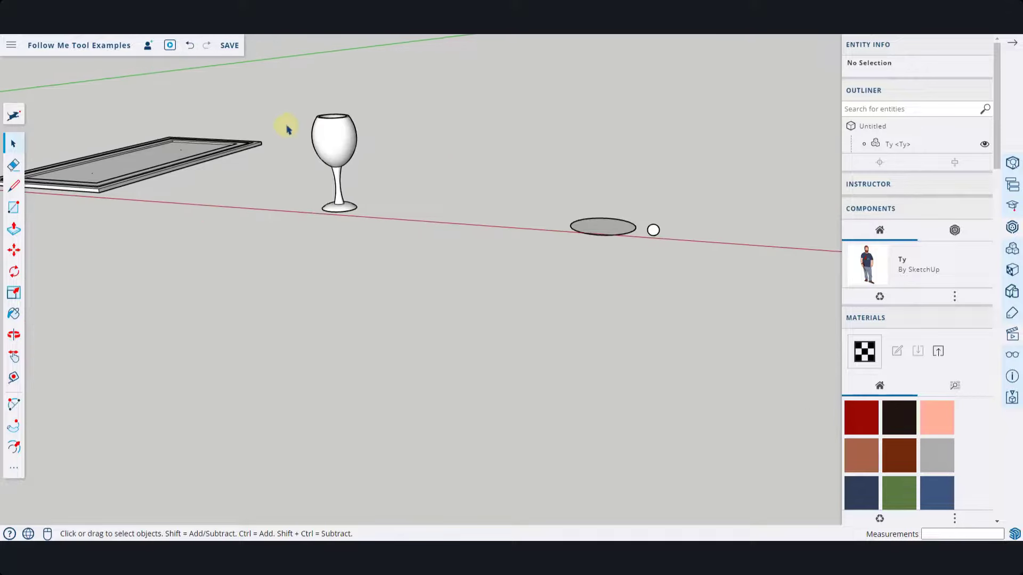
scroll(617, 194, up, 5)
middle_drag(585, 229, 593, 244)
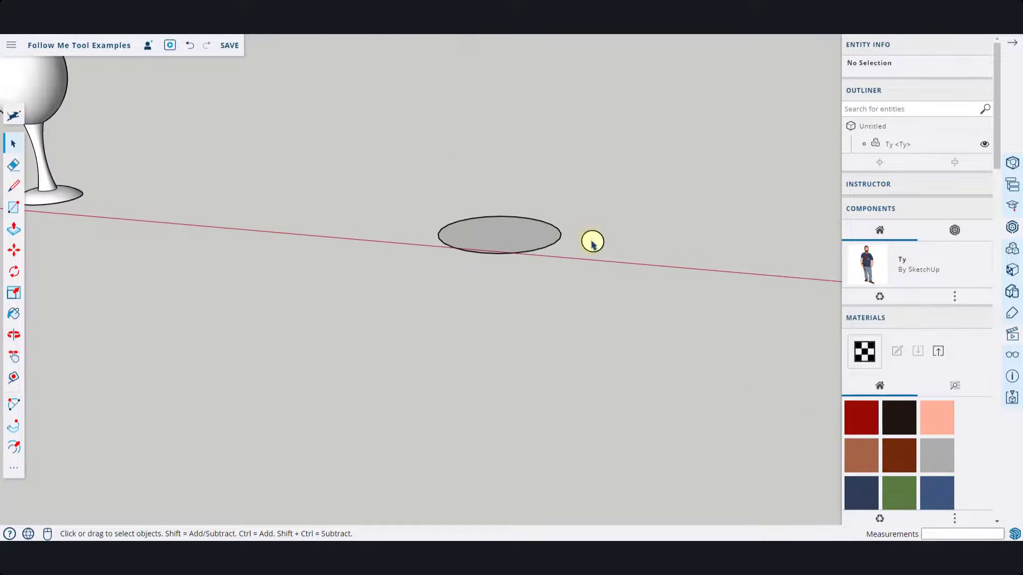
double_click(592, 243)
key(m)
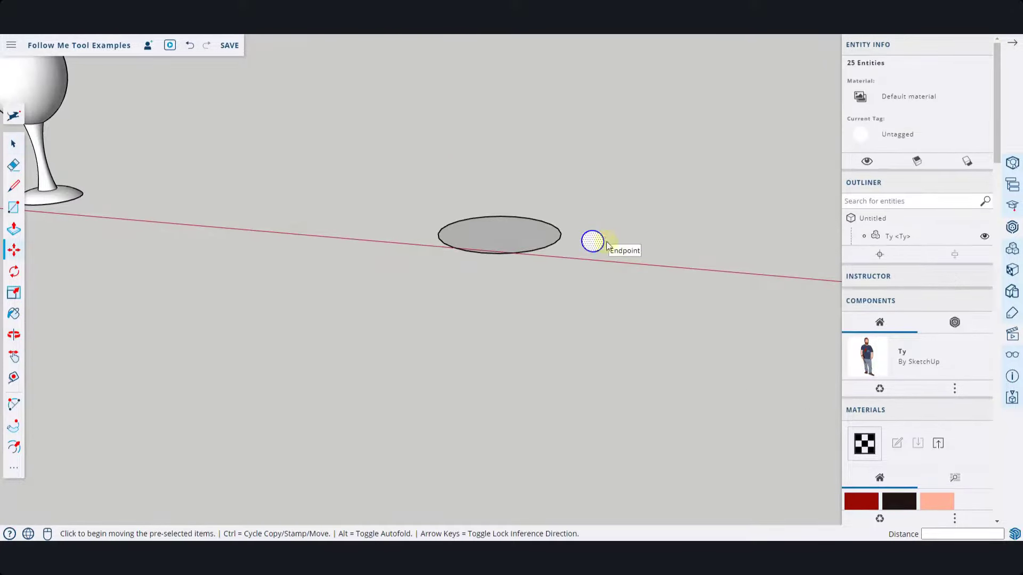
key(ctrl)
click(608, 242)
click(640, 245)
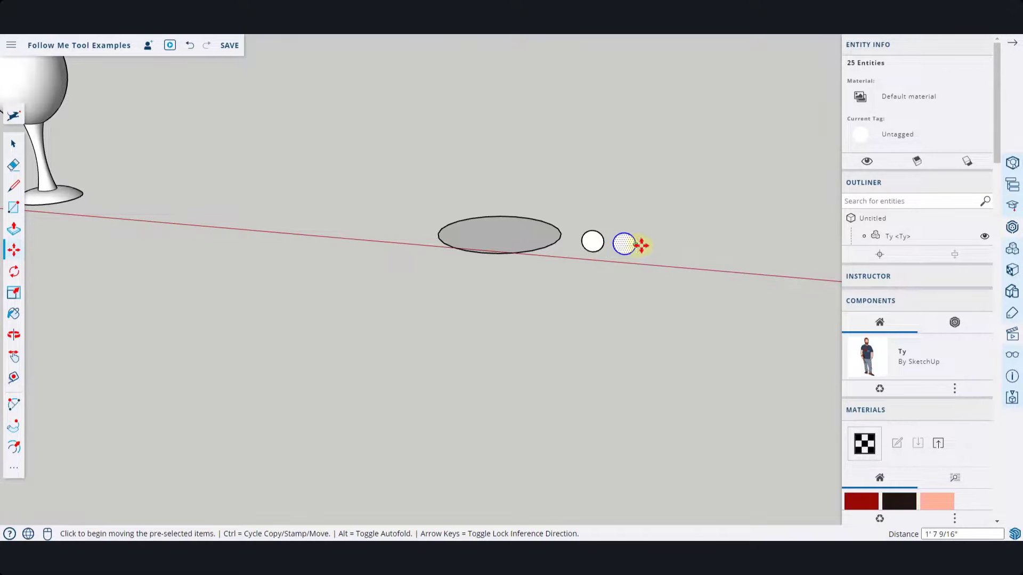
click(638, 245)
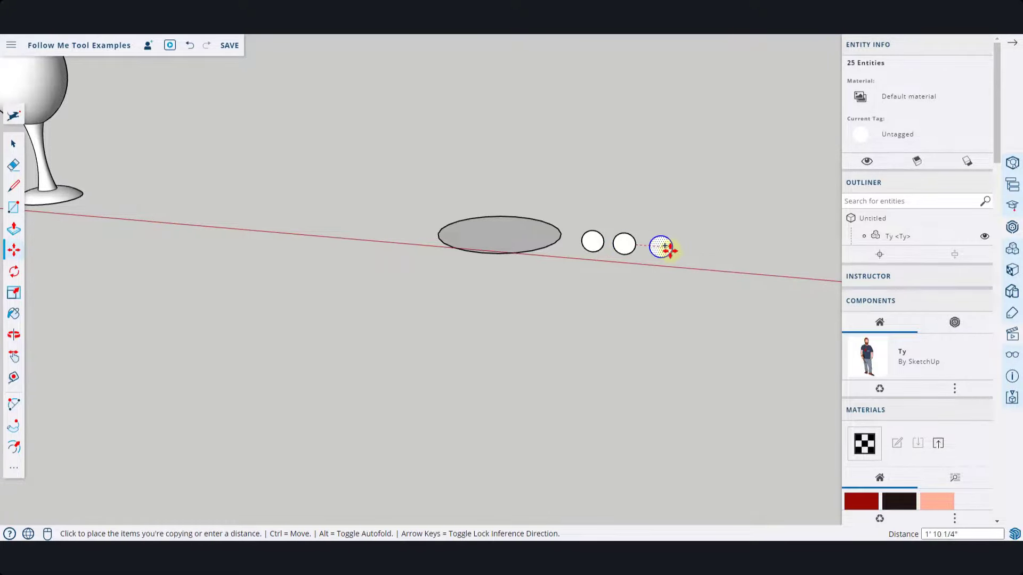
click(676, 241)
Scale the farthest circle copy down and the middle copy up, both uniformly about their centers
key(s)
key(ctrl)
click(669, 237)
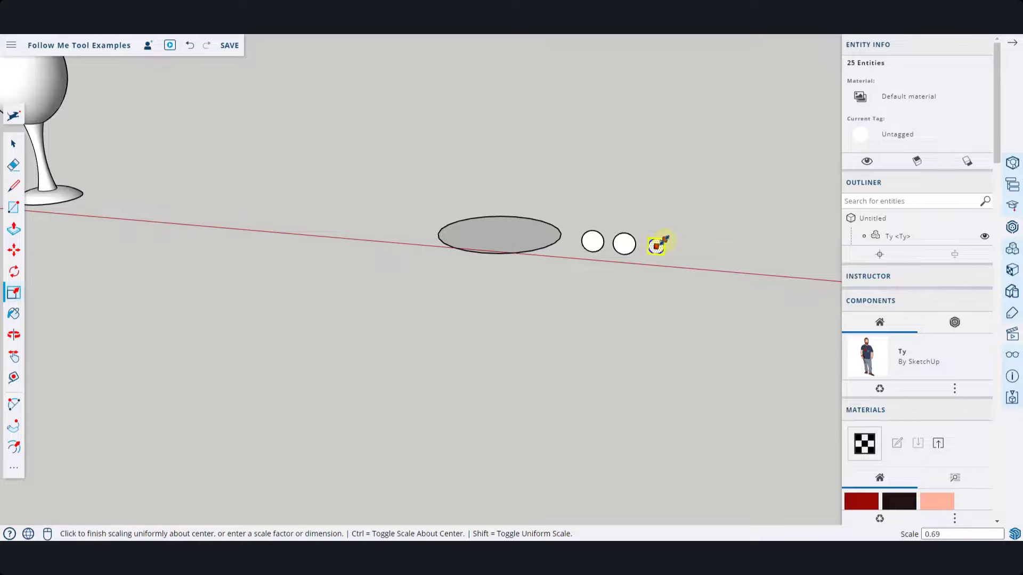
click(659, 243)
key(space)
click(624, 245)
key(s)
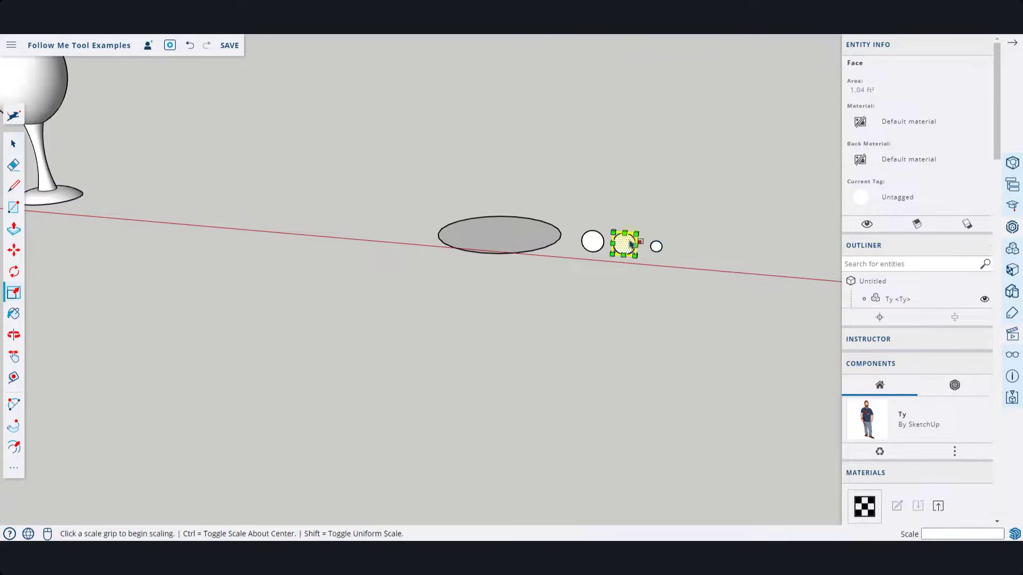
key(ctrl)
click(637, 234)
click(643, 230)
key(space)
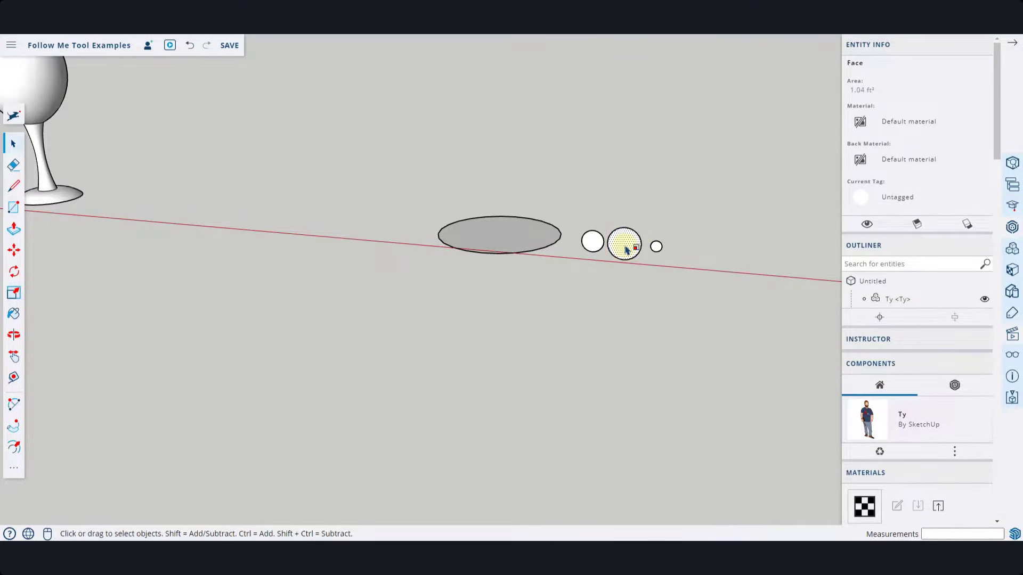
Move the enlarged middle circle slightly away from the original small circle
key(m)
click(621, 243)
click(624, 246)
key(space)
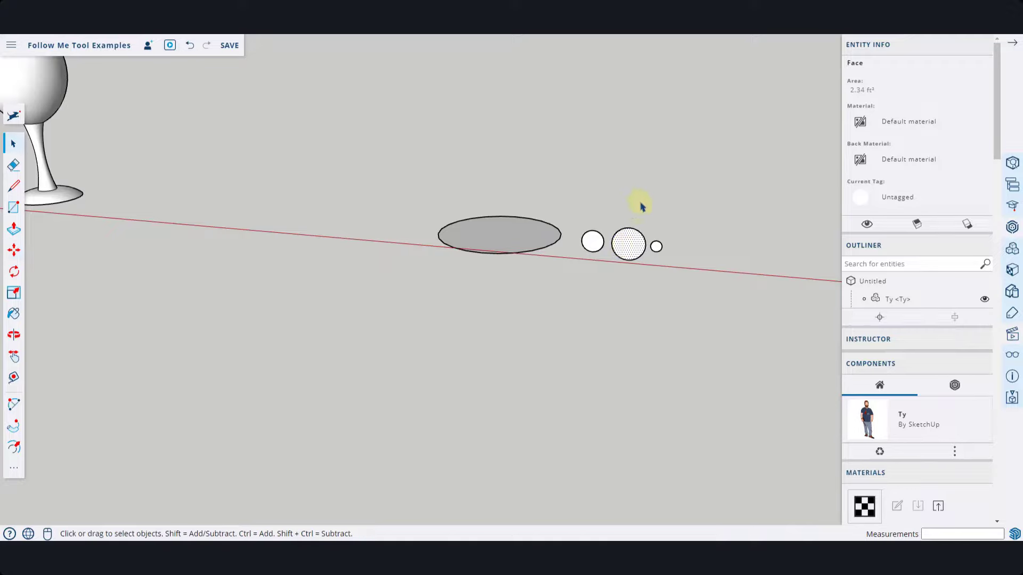
middle_drag(643, 206, 644, 256)
scroll(679, 259, up, 3)
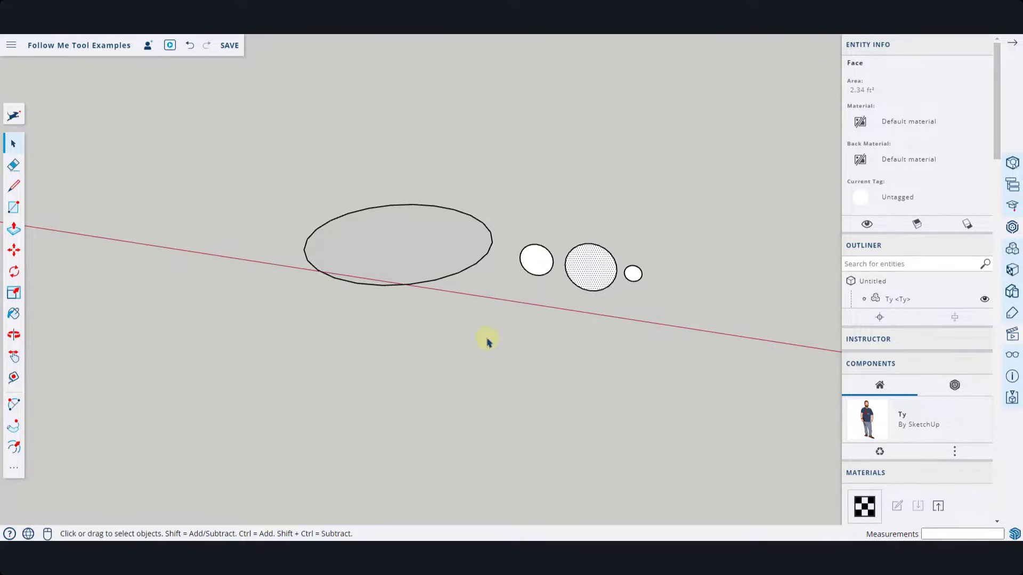
Extrude the upright circle nearest the flat circular face around that face's perimeter with Follow Me
click(379, 241)
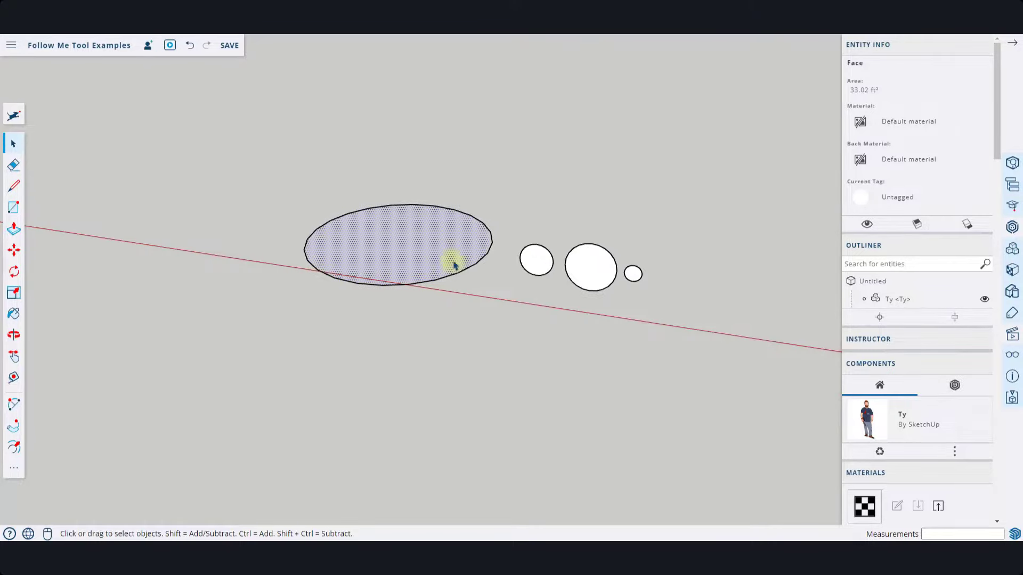
click(14, 426)
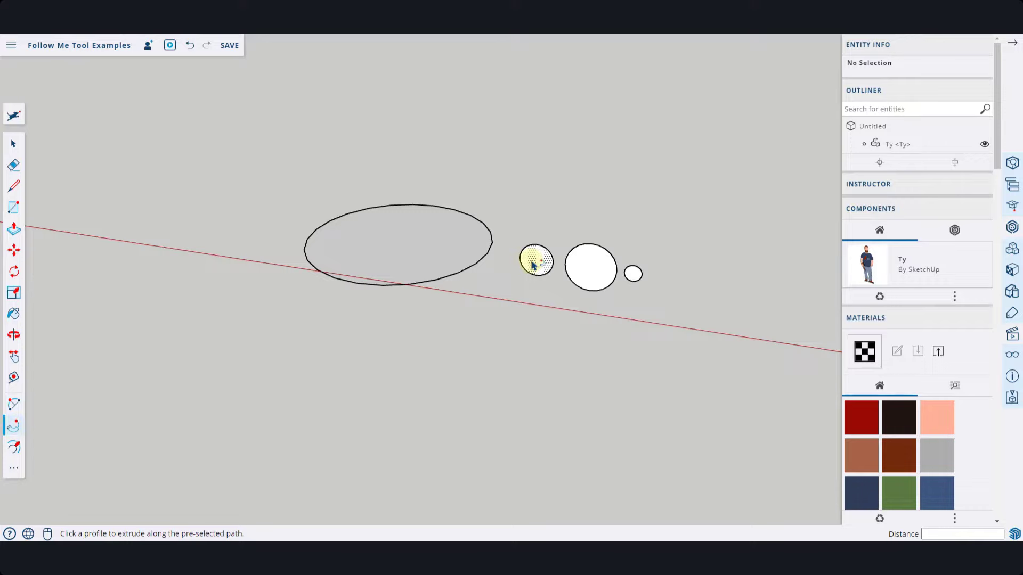
click(533, 263)
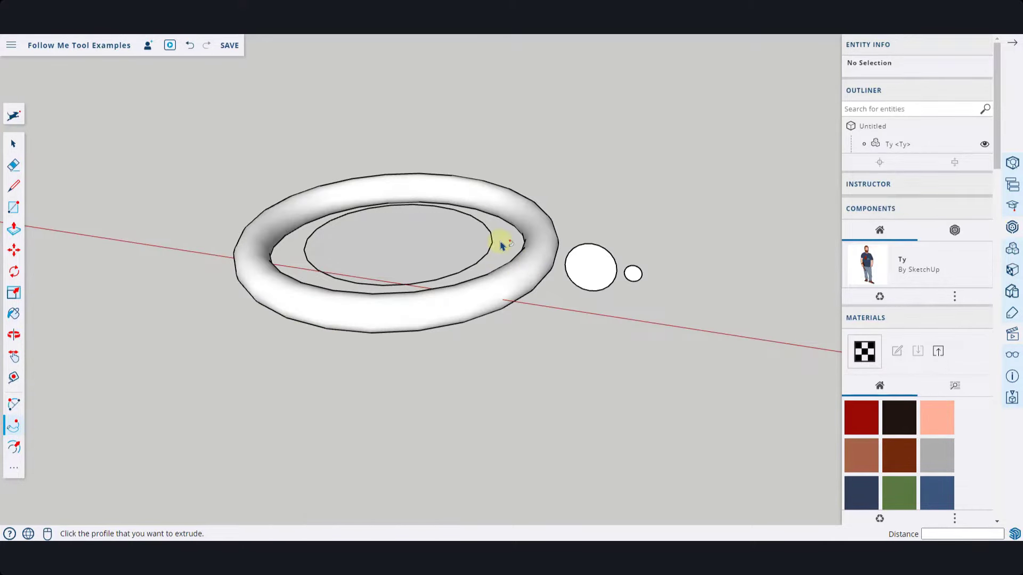
Move the largest upright circle straight up, well above the ring
key(space)
click(595, 274)
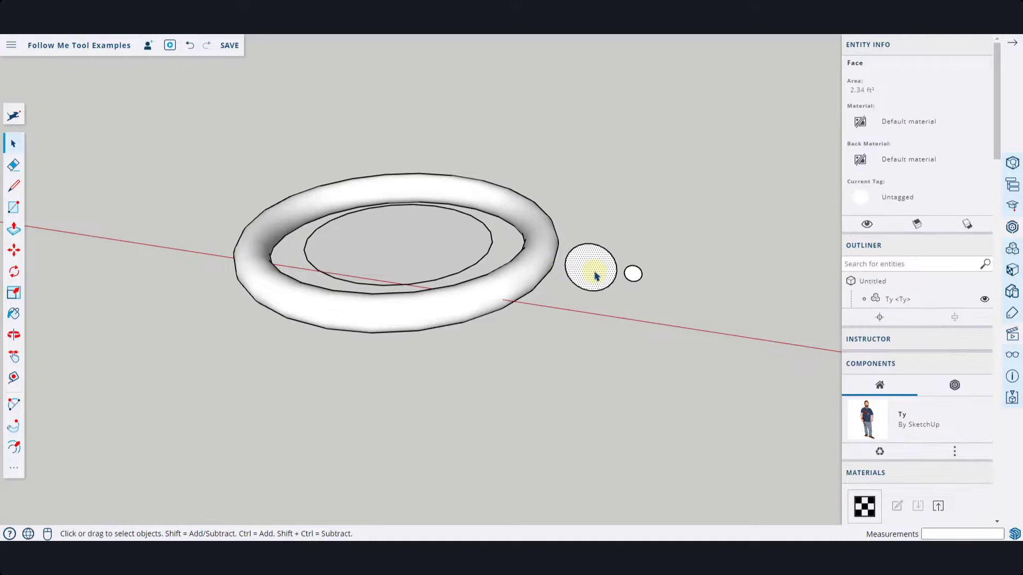
key(m)
click(592, 273)
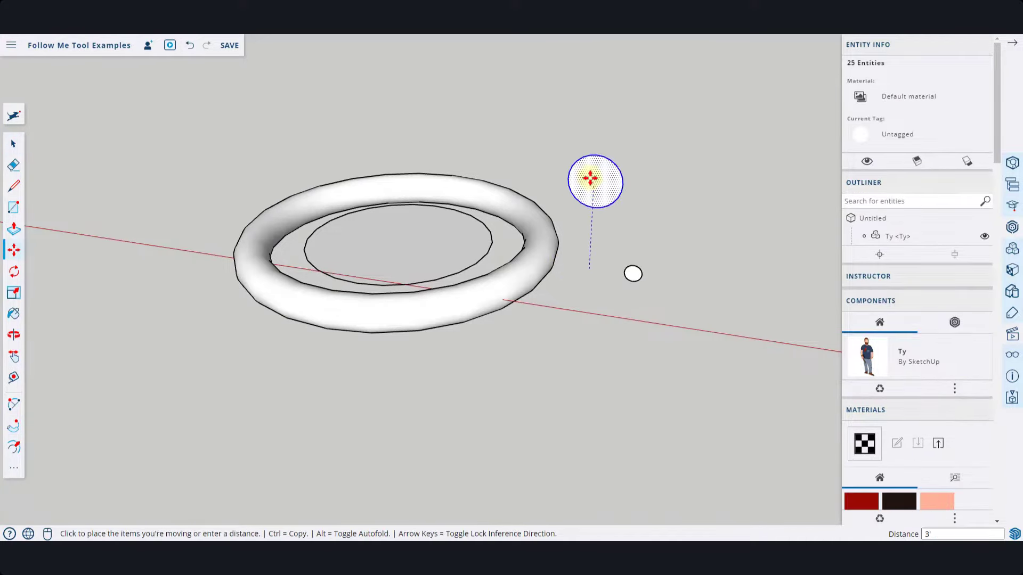
click(591, 151)
Extrude the raised large circle around the preselected flat circular face with Follow Me
key(space)
click(401, 239)
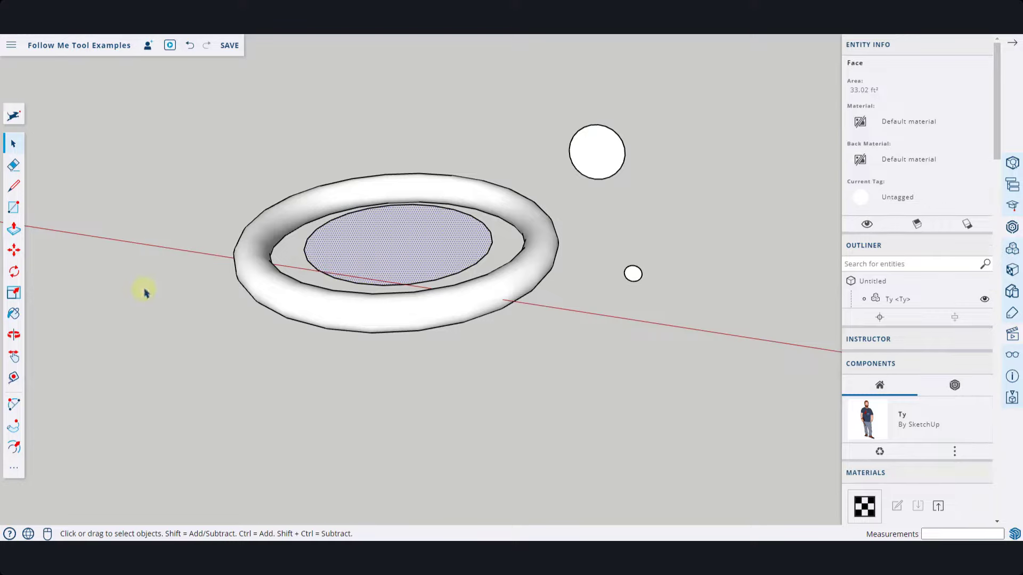
click(13, 426)
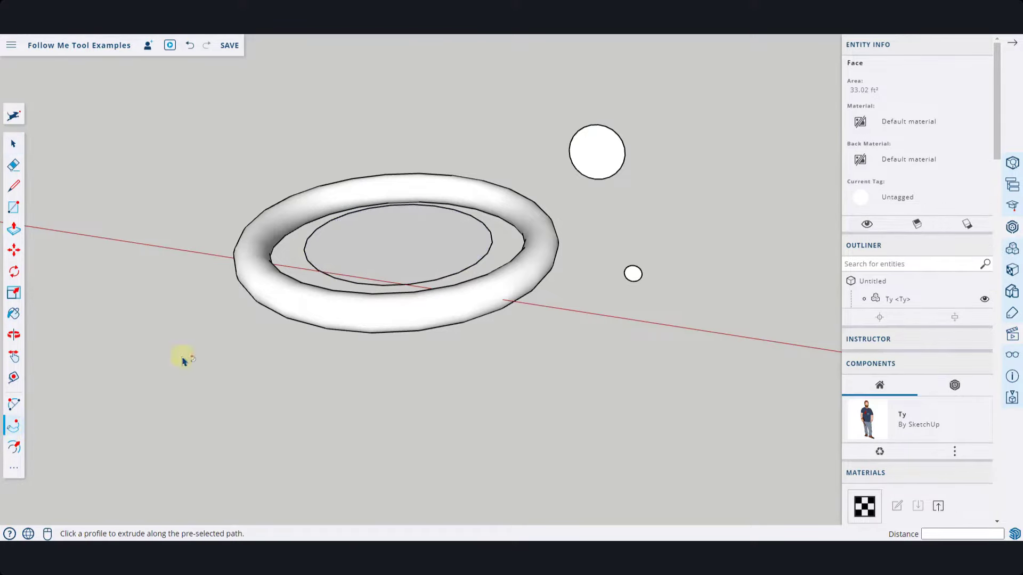
click(598, 154)
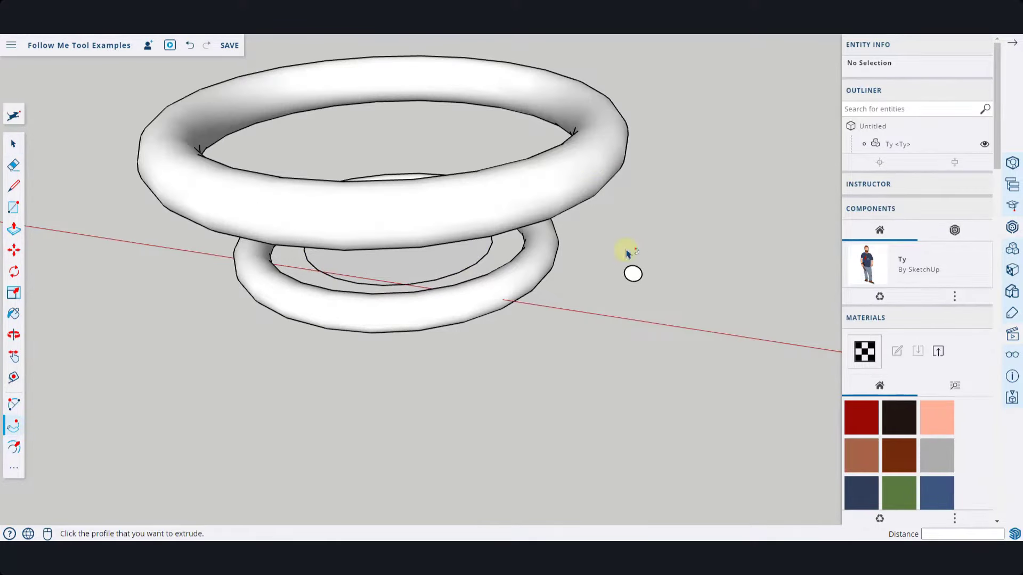
Extrude the smallest upright circle around the same flat circular face with Follow Me and inspect the three rings
middle_drag(273, 257, 298, 238)
key(space)
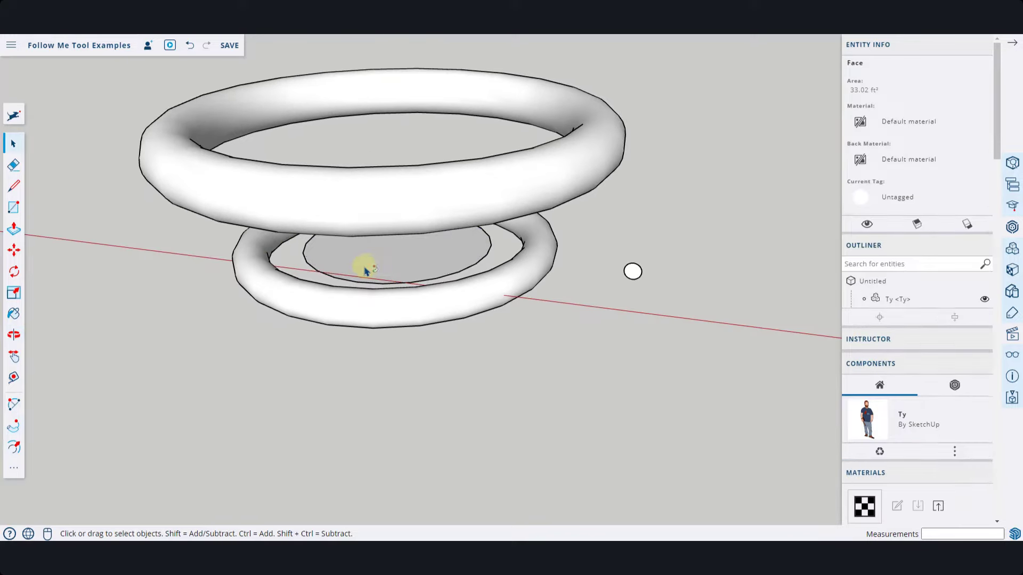
click(365, 270)
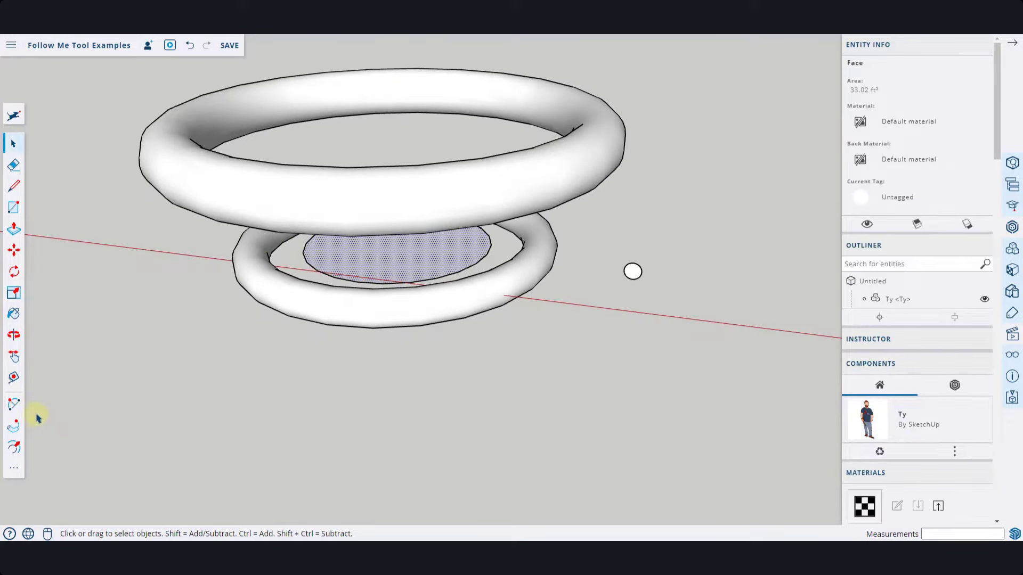
click(13, 426)
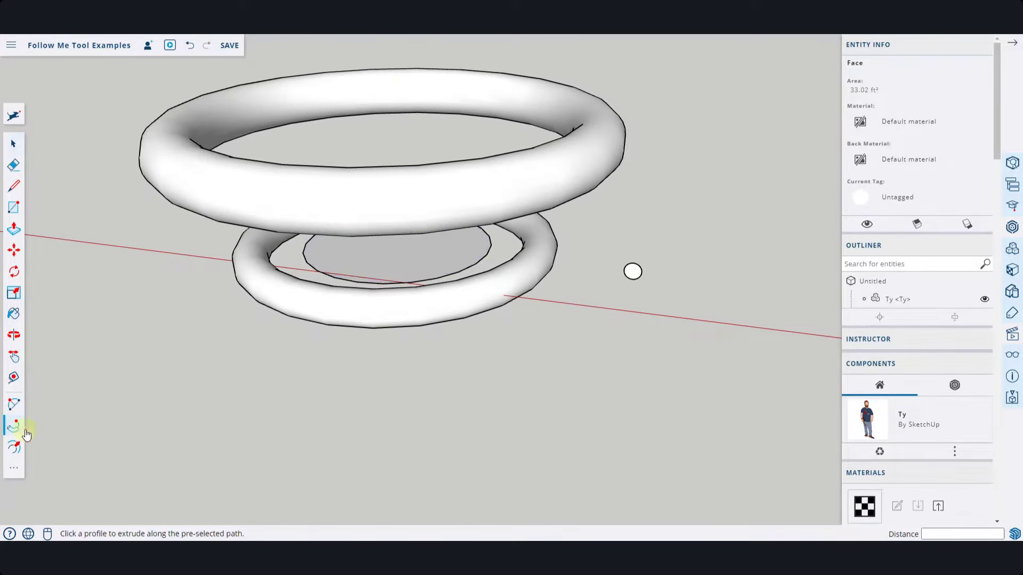
click(632, 277)
middle_drag(633, 285, 490, 251)
key(space)
scroll(489, 250, up, 2)
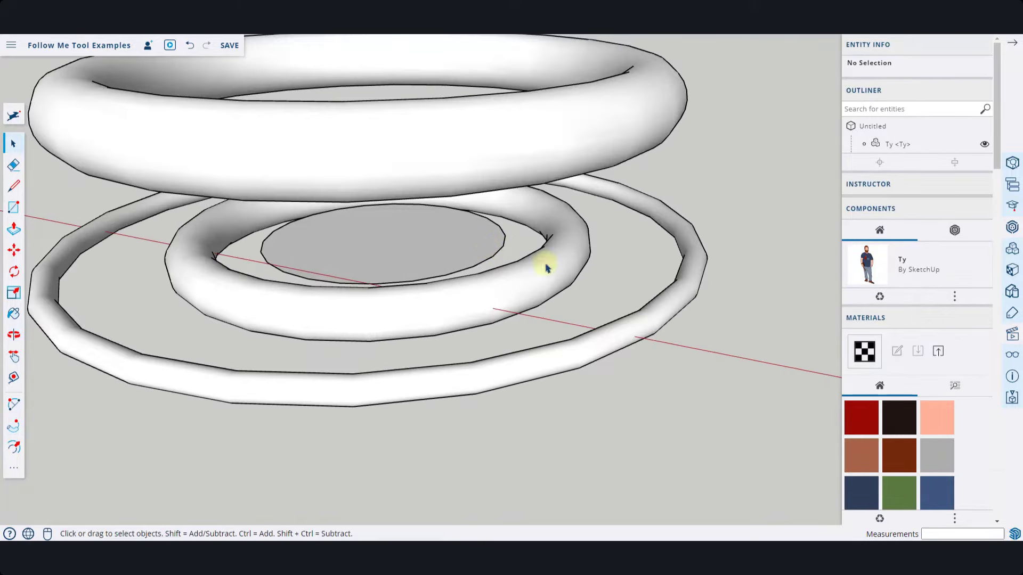
scroll(503, 256, down, 2)
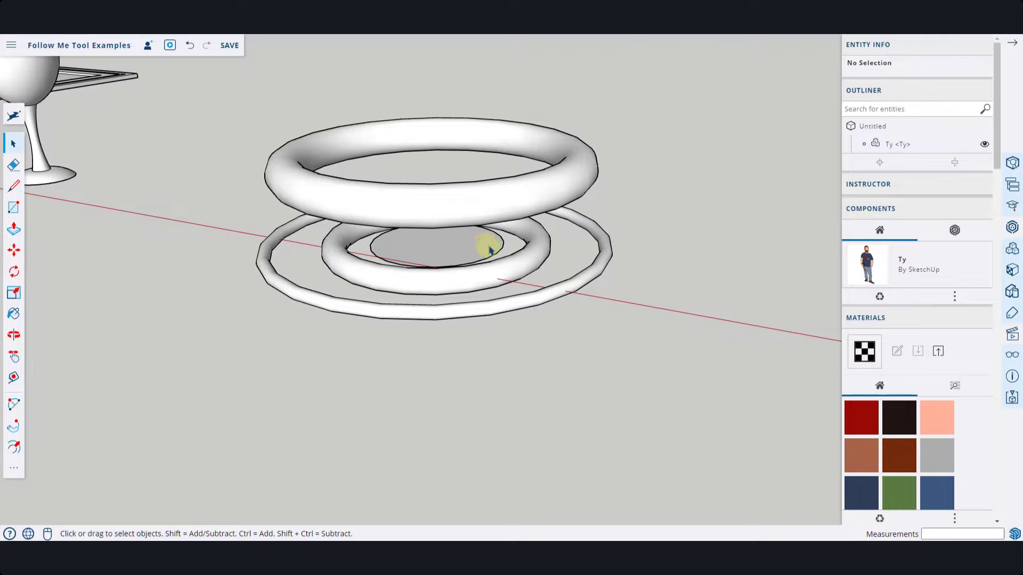
scroll(489, 248, up, 1)
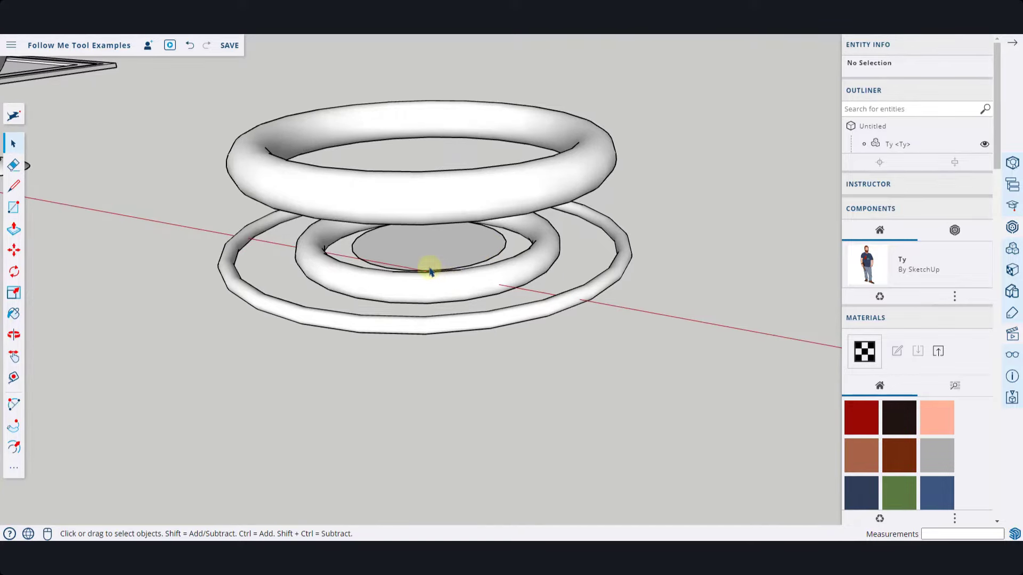
scroll(428, 268, down, 1)
mouse_move(430, 264)
middle_down()
mouse_move(468, 265)
mouse_move(438, 275)
middle_up()
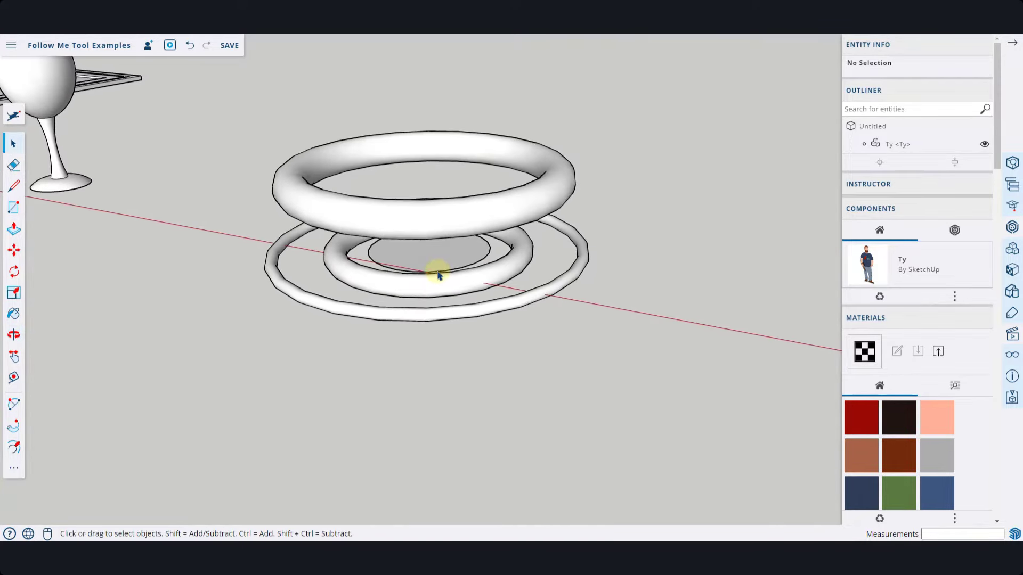